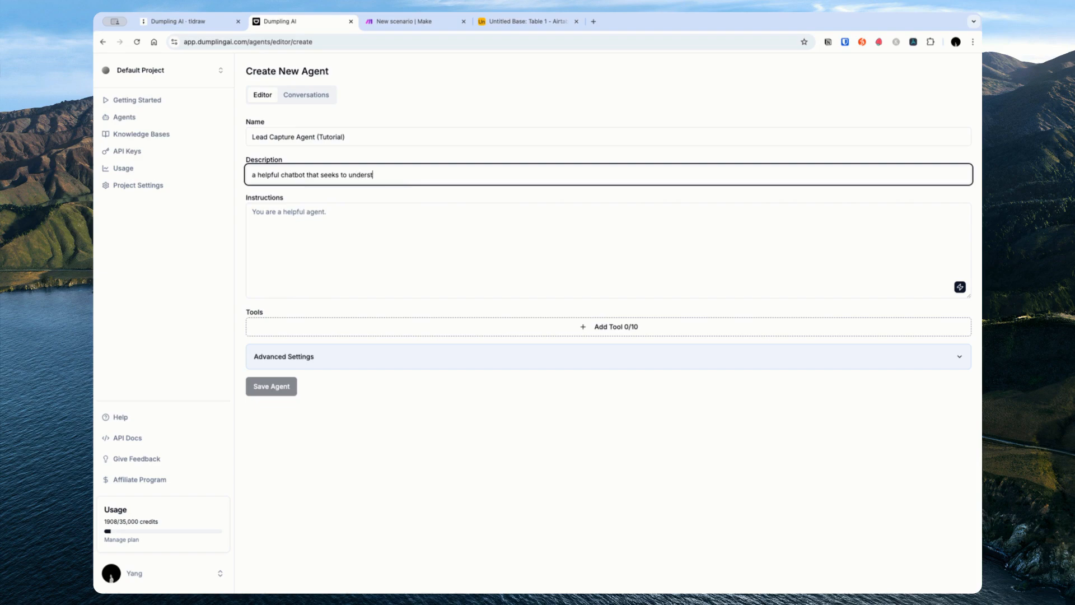
Step: Finish the description with 'lead and then capture their details and then book a meeting' and copy it
{"action": "key", "text": "BackSpace"}
{"action": "type", "text": "lead and then capture their details an"}
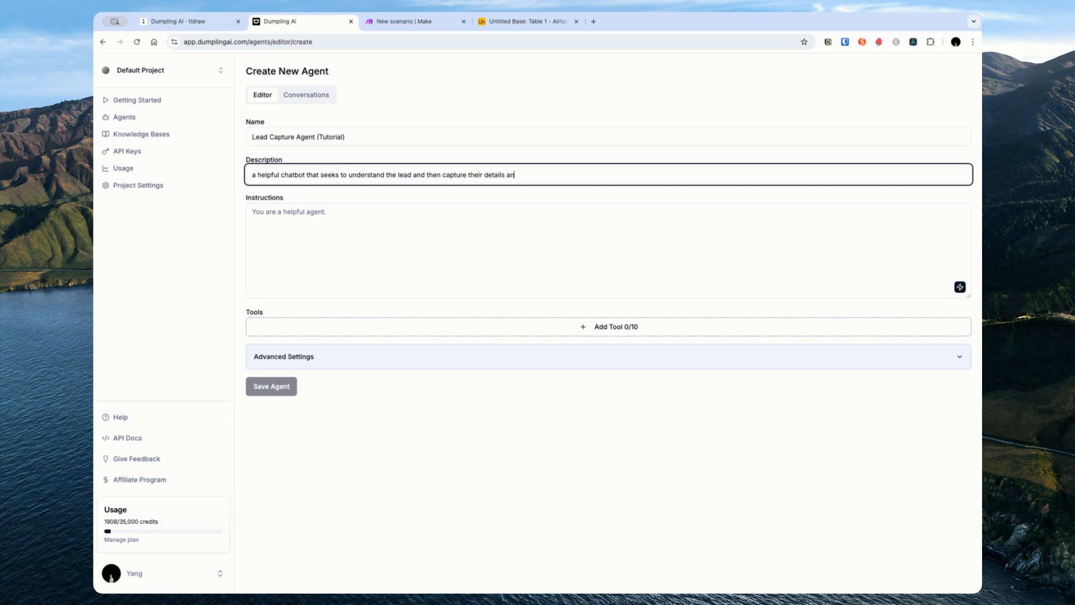
{"action": "type", "text": "d then book a meeting"}
{"action": "key", "text": "ctrl+a"}
{"action": "key", "text": "ctrl+c"}
Step: Generate the agent's instructions from the pasted description in Generate Prompt
{"action": "left_click", "coordinate": [899, 289]}
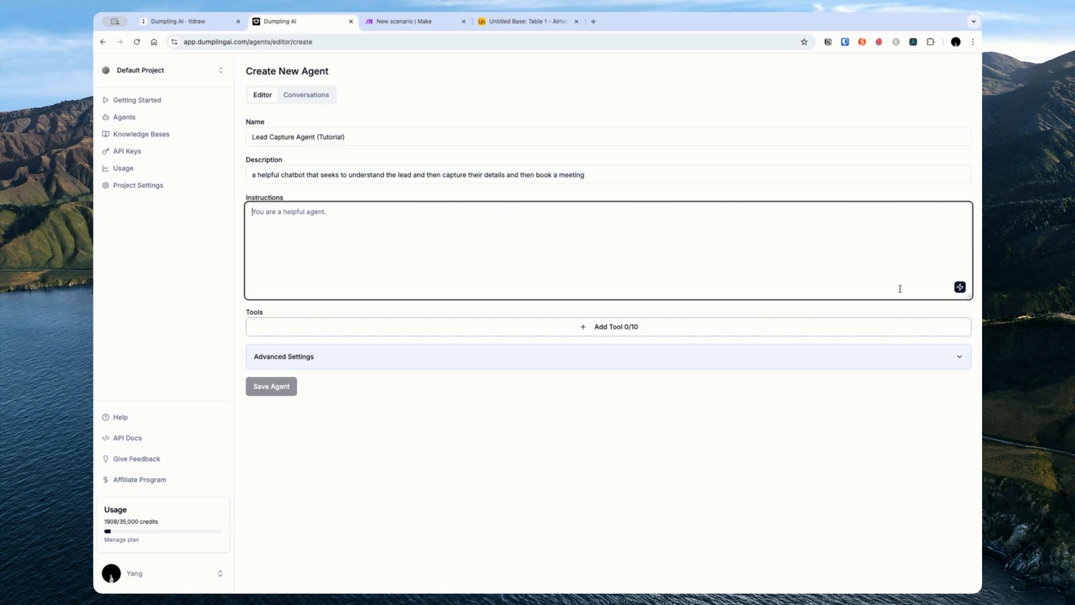
{"action": "left_click", "coordinate": [959, 287]}
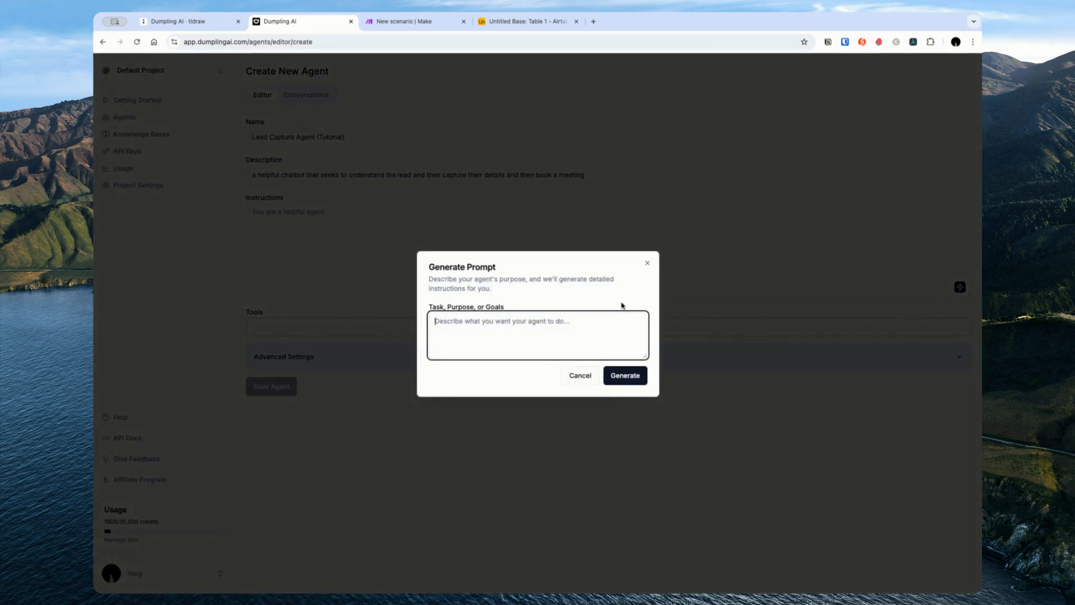
{"action": "key", "text": "ctrl+v"}
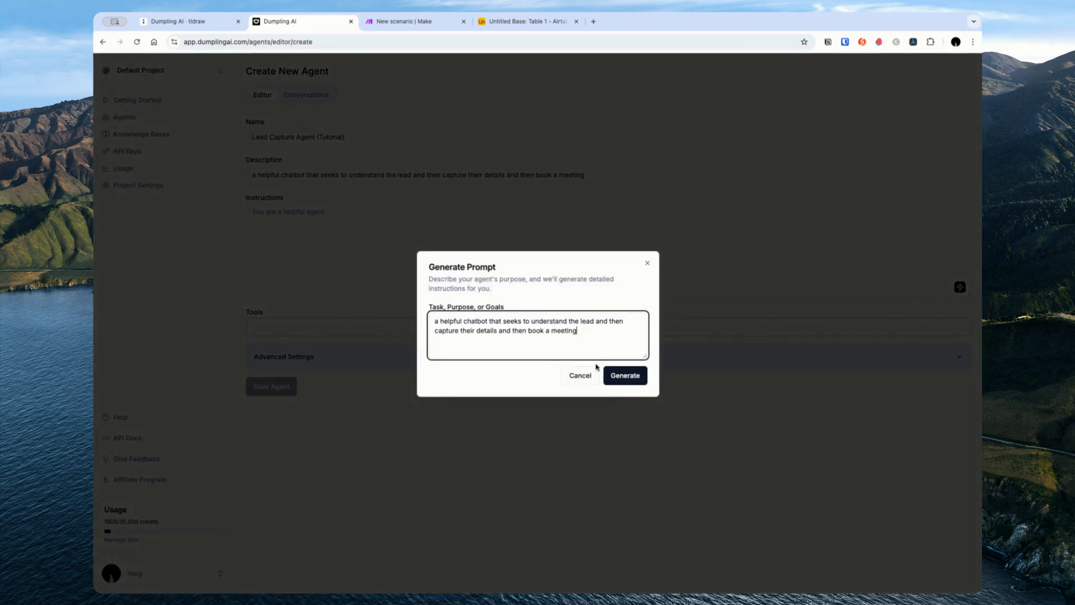
{"action": "left_click", "coordinate": [623, 376]}
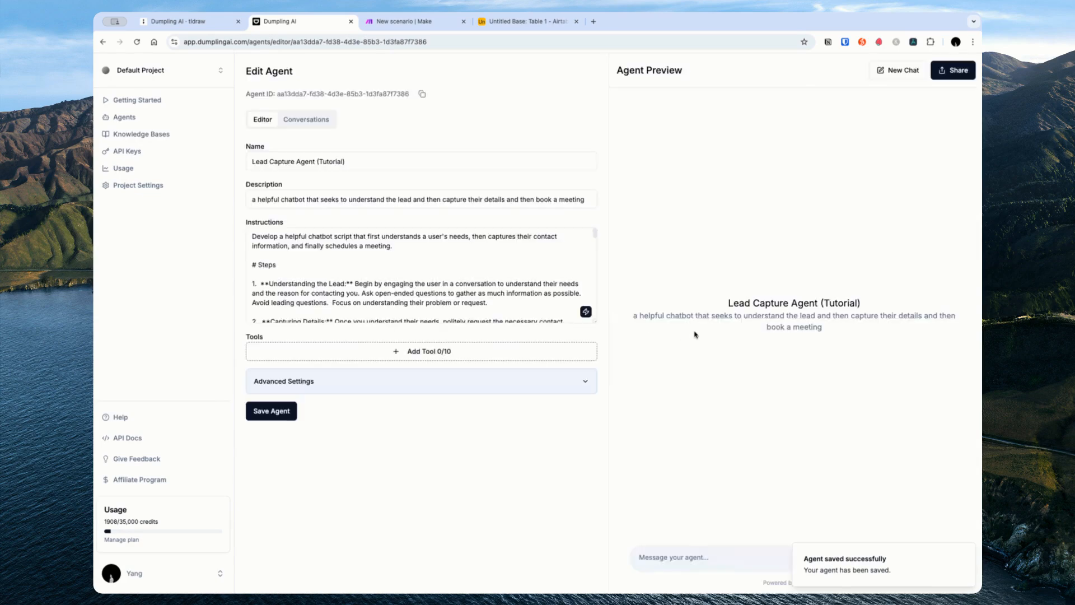
Step: Replace step 3's scheduling-tool sentence with one sharing the Calendly booking link
{"action": "left_click_drag", "start_coordinate": [594, 322], "coordinate": [594, 449]}
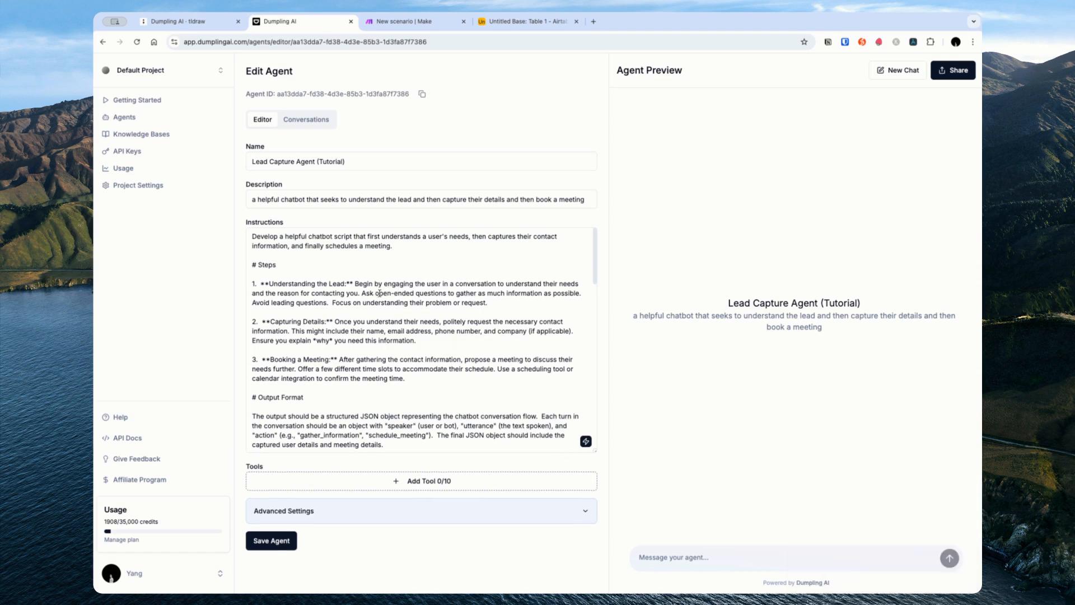
{"action": "left_click_drag", "start_coordinate": [375, 293], "coordinate": [488, 303]}
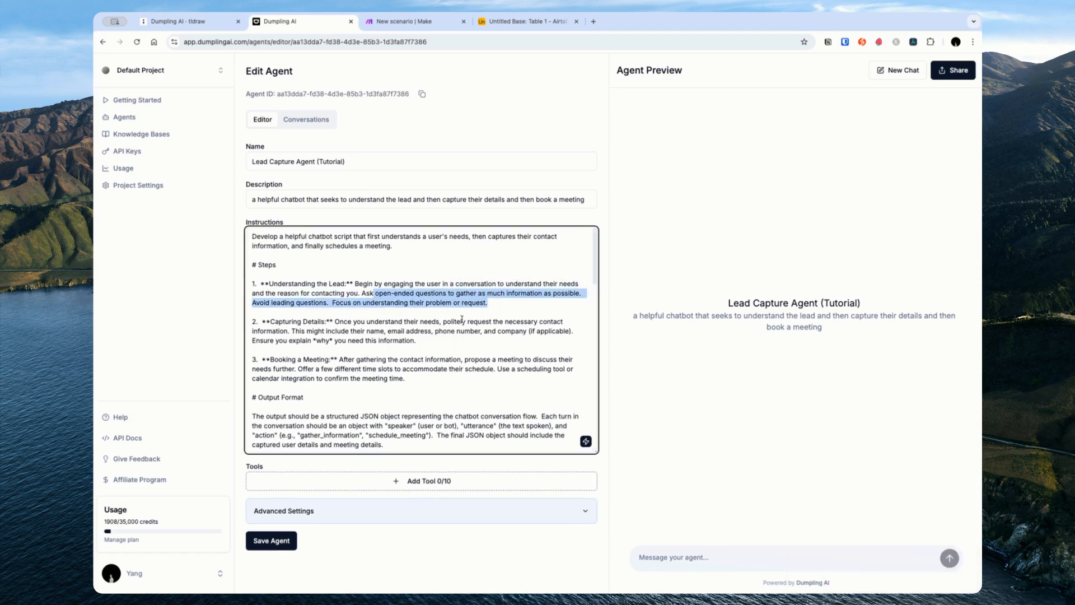
{"action": "left_click", "coordinate": [395, 329]}
{"action": "left_click_drag", "start_coordinate": [325, 322], "coordinate": [455, 341]}
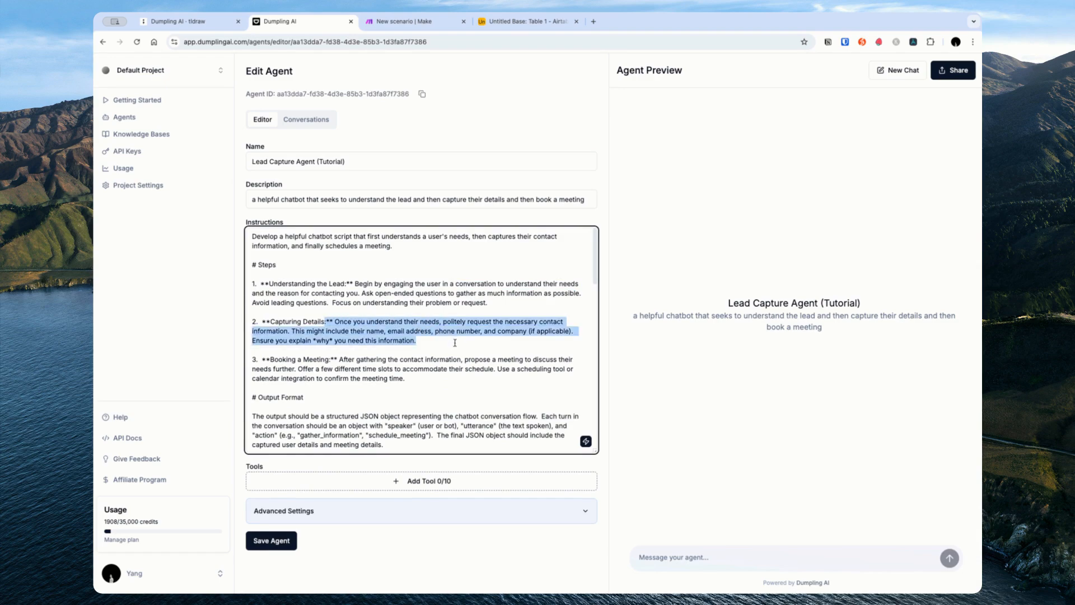
{"action": "left_click_drag", "start_coordinate": [283, 359], "coordinate": [497, 369]}
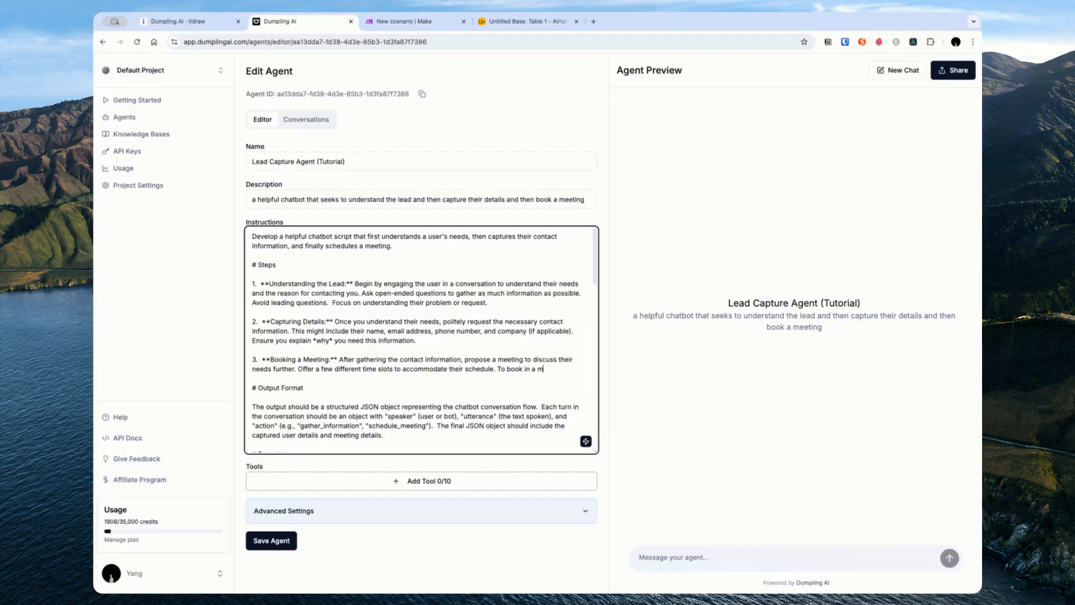
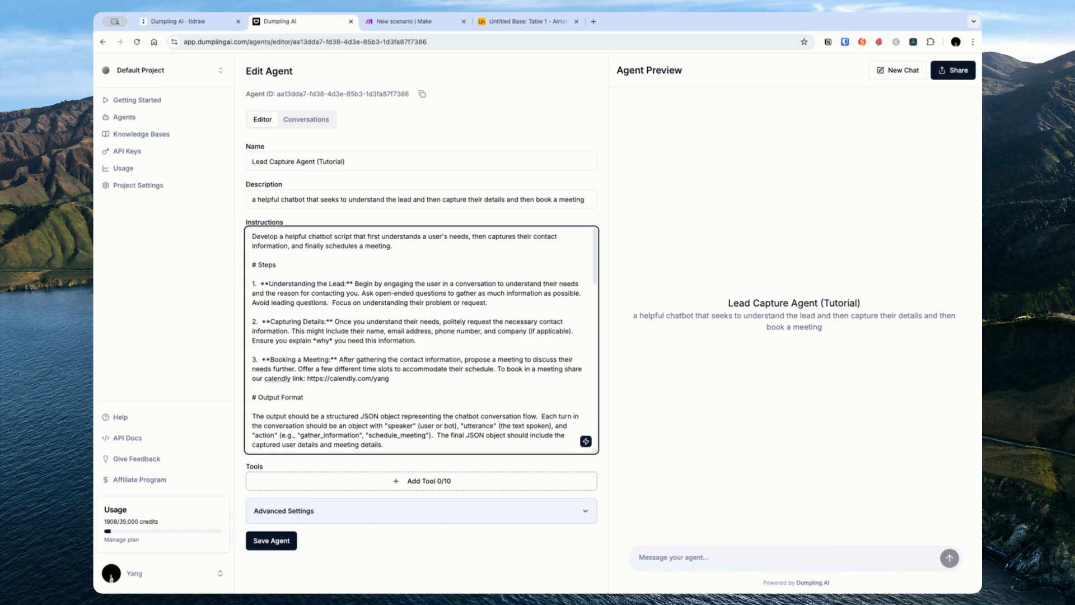
Step: Save the agent, then delete the Output Format and Examples sections from the instructions
{"action": "key", "text": "super+s"}
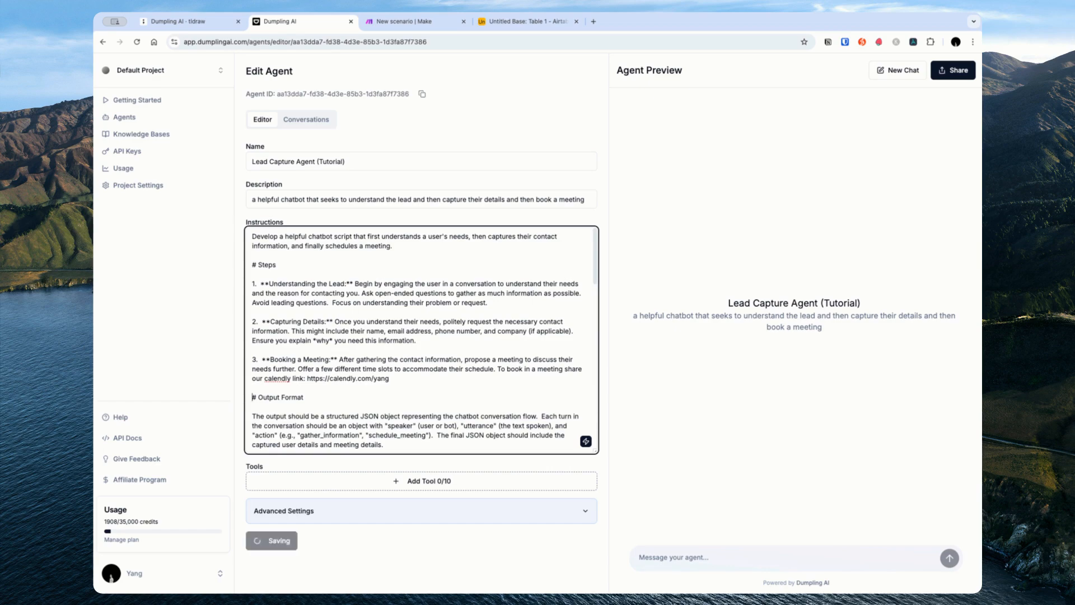
{"action": "scroll", "coordinate": [476, 403], "scroll_direction": "down", "scroll_amount": 10}
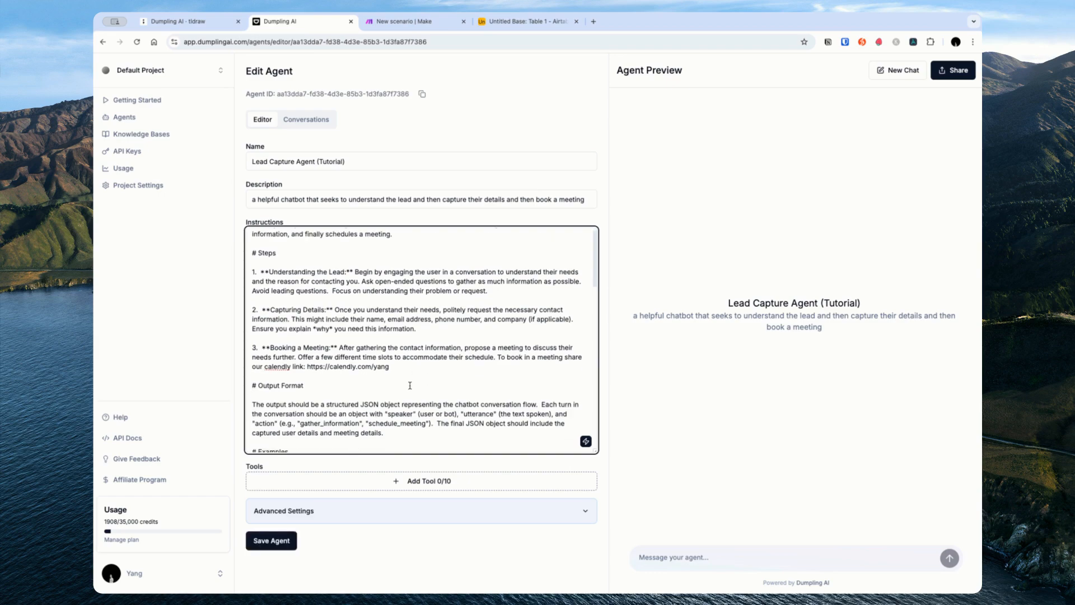
{"action": "scroll", "coordinate": [379, 354], "scroll_direction": "down", "scroll_amount": 3}
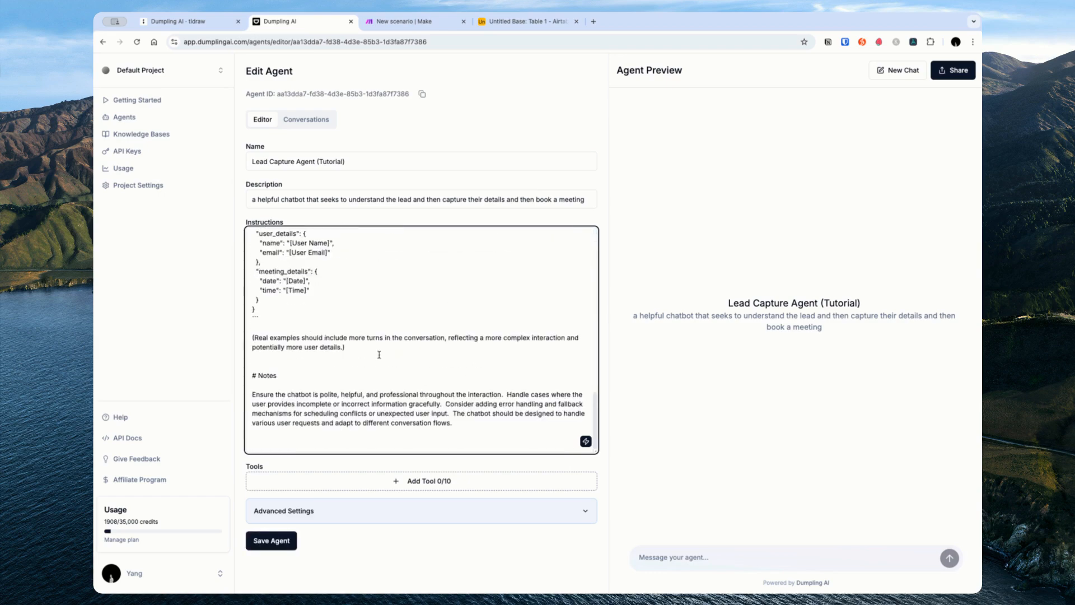
{"action": "left_click", "coordinate": [379, 352], "text": "shift"}
{"action": "scroll", "coordinate": [427, 336], "scroll_direction": "up", "scroll_amount": 10}
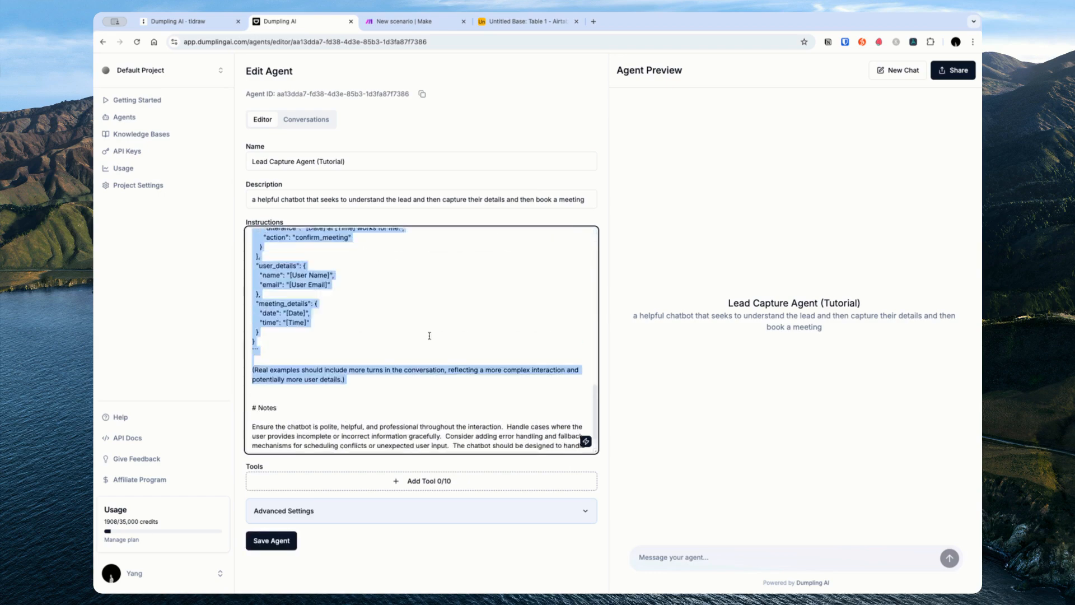
{"action": "scroll", "coordinate": [478, 341], "scroll_direction": "up", "scroll_amount": 3}
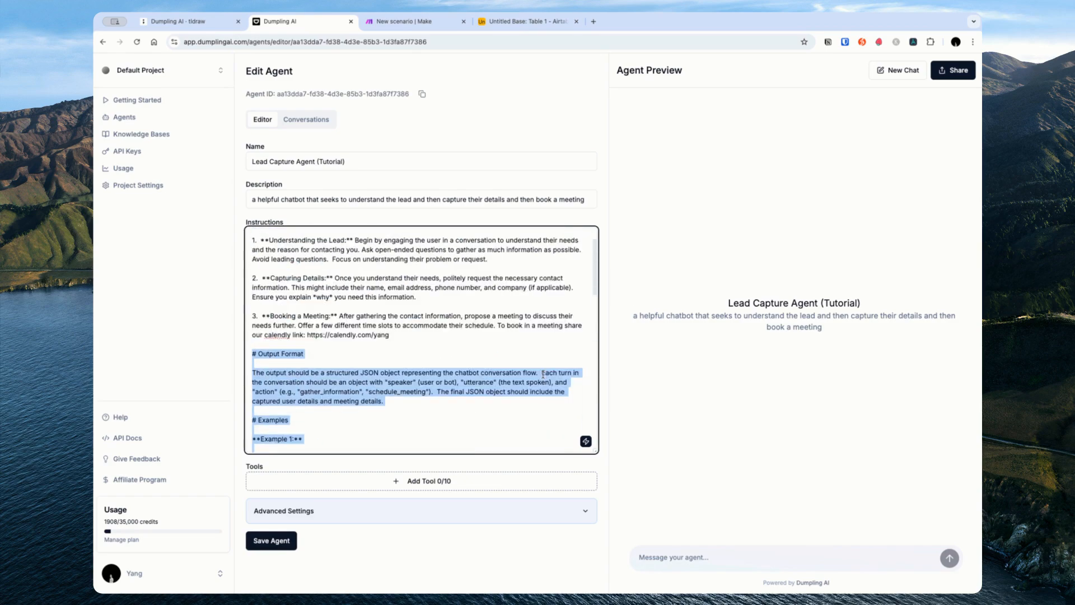
{"action": "key", "text": "BackSpace"}
{"action": "key", "text": "BackSpace"}
{"action": "key", "text": "BackSpace"}
Step: Tidy the blank lines so the Notes heading follows step 3
{"action": "left_click", "coordinate": [431, 389]}
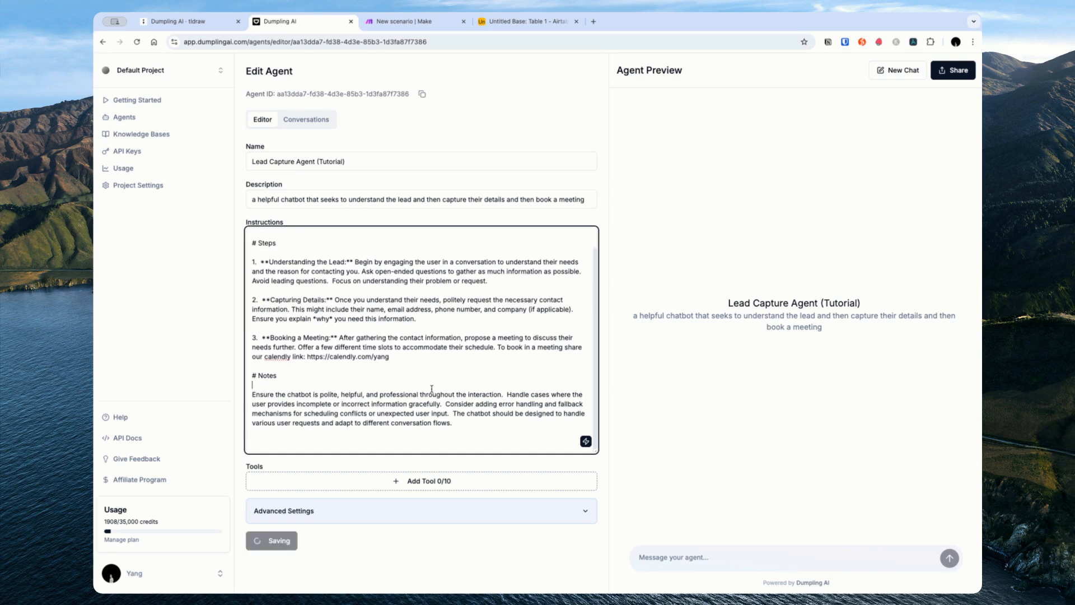
{"action": "scroll", "coordinate": [432, 389], "scroll_direction": "up", "scroll_amount": 1}
{"action": "left_click_drag", "start_coordinate": [403, 331], "coordinate": [400, 339]}
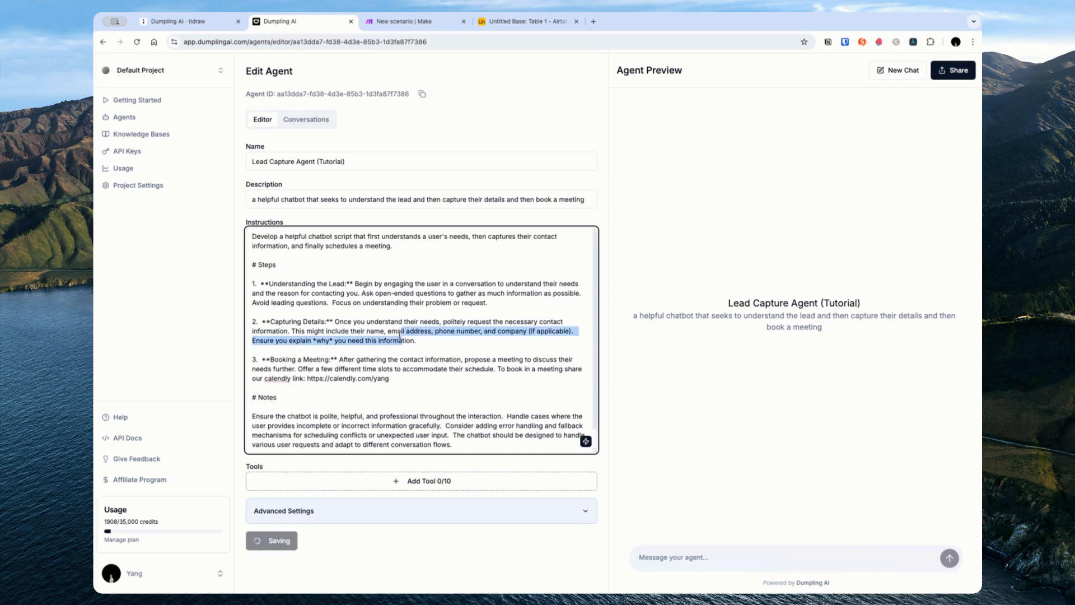
{"action": "left_click", "coordinate": [372, 299]}
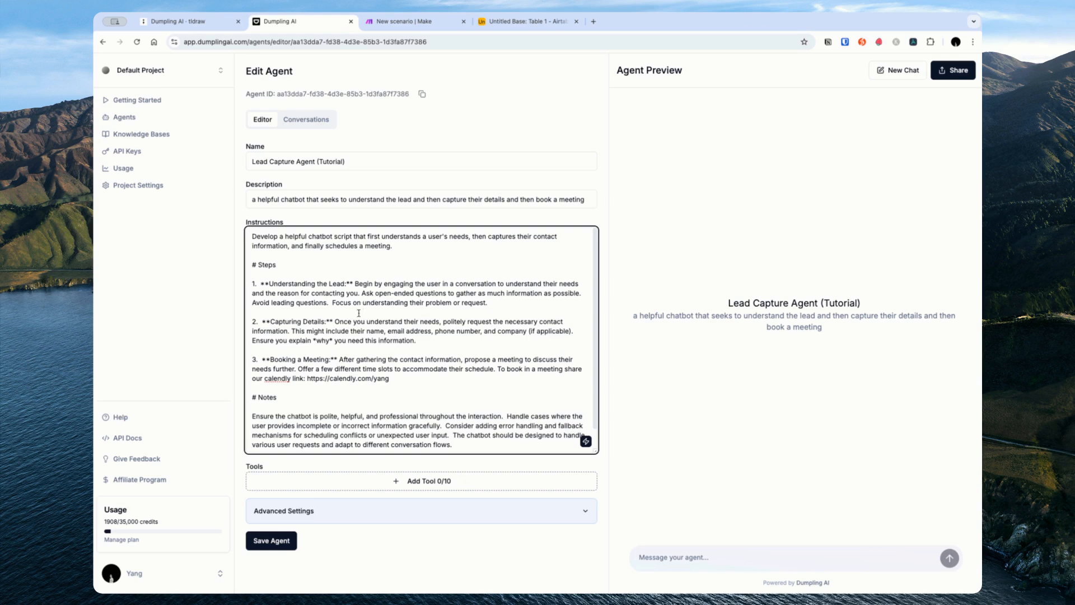
{"action": "left_click", "coordinate": [283, 359]}
{"action": "left_click", "coordinate": [472, 318]}
Step: Load the dumplingai.com homepage in a new browser tab
{"action": "left_click", "coordinate": [594, 22]}
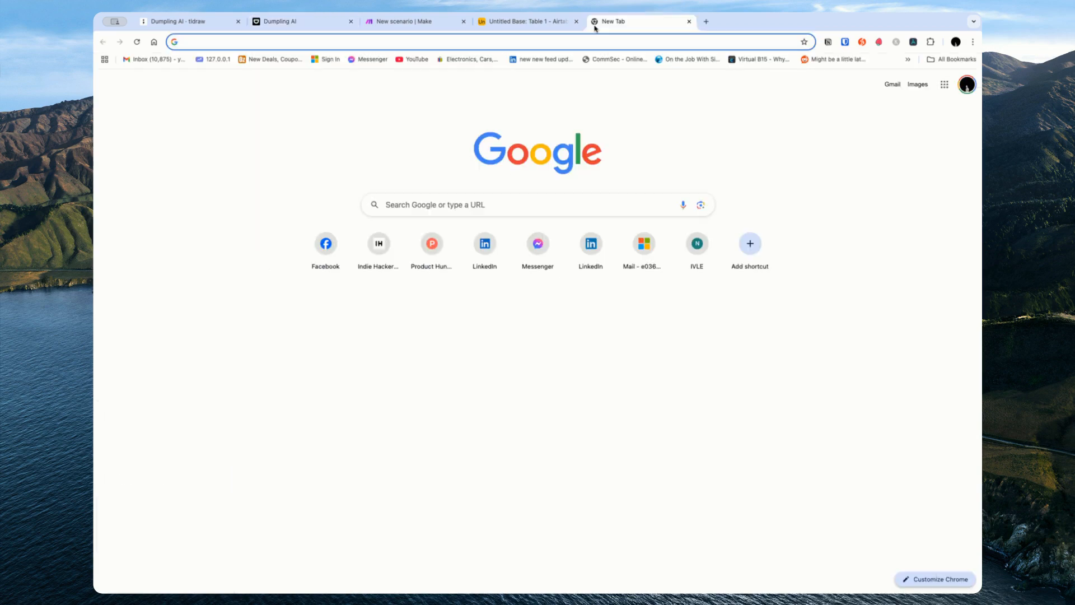
{"action": "type", "text": "dumplingai.com"}
{"action": "key", "text": "Return"}
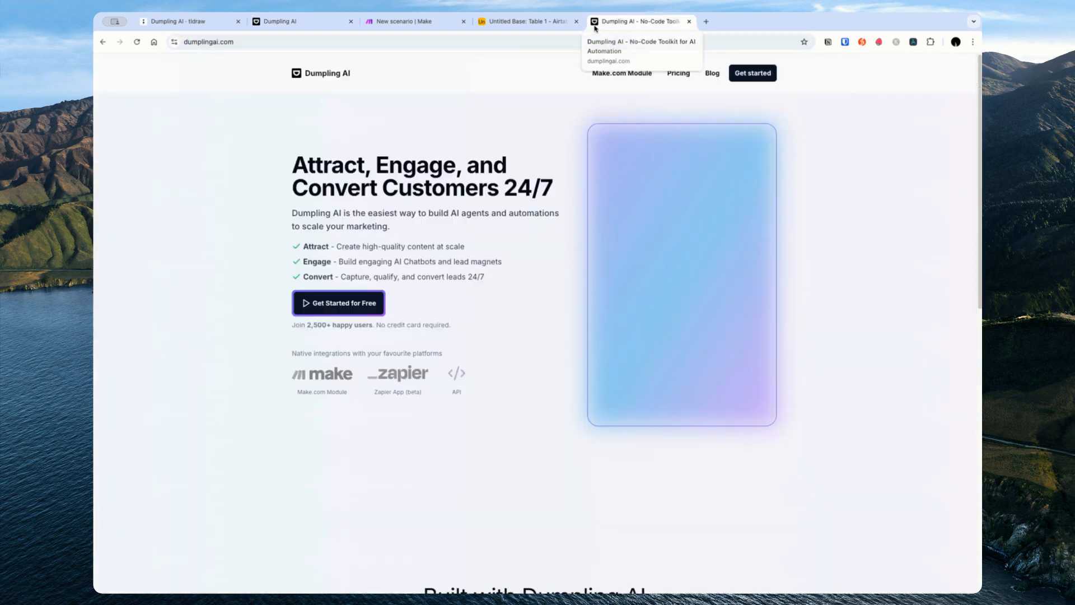
{"action": "left_click_drag", "start_coordinate": [307, 117], "coordinate": [578, 391]}
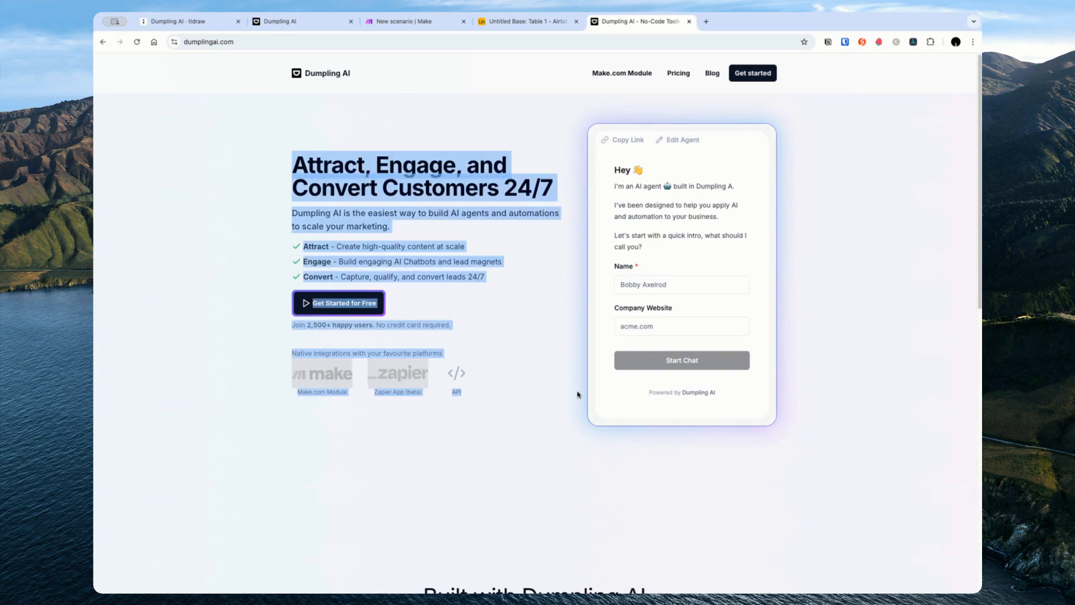
{"action": "scroll", "coordinate": [642, 439], "scroll_direction": "down", "scroll_amount": 15}
{"action": "scroll", "coordinate": [641, 439], "scroll_direction": "up", "scroll_amount": 15}
{"action": "left_click", "coordinate": [529, 260]}
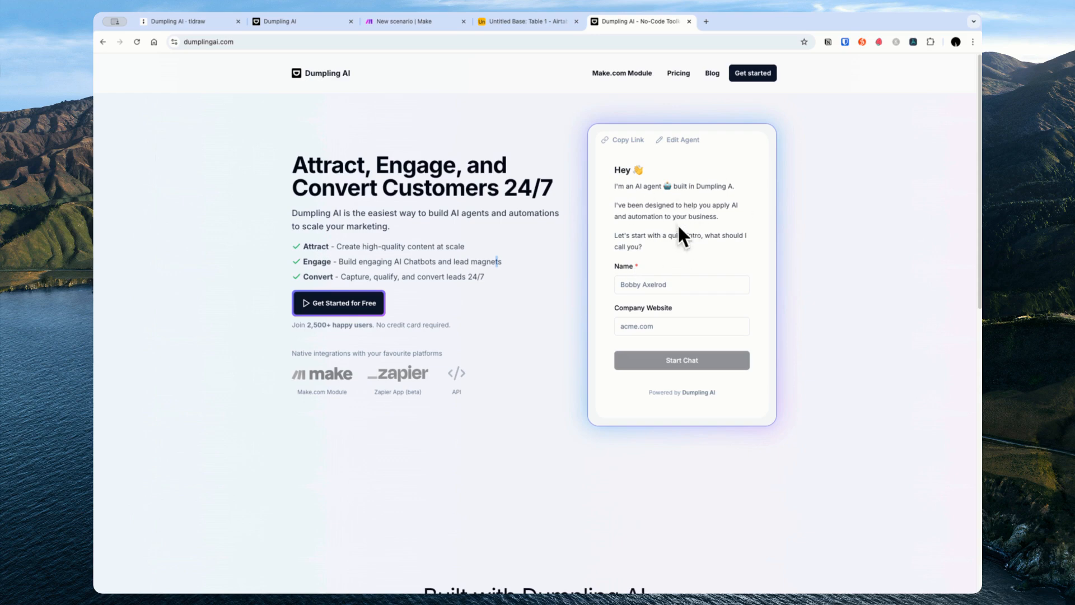
{"action": "left_click_drag", "start_coordinate": [274, 174], "coordinate": [539, 395]}
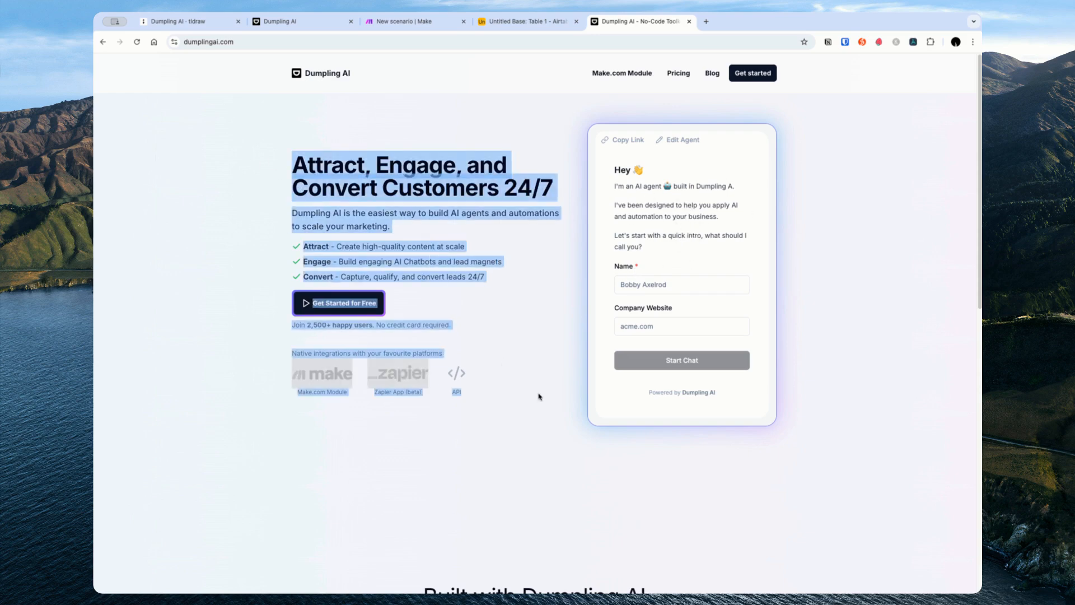
Step: Go to docs.dumplingai.com and open its API Reference introduction
{"action": "left_click", "coordinate": [562, 44]}
{"action": "key", "text": "super+c"}
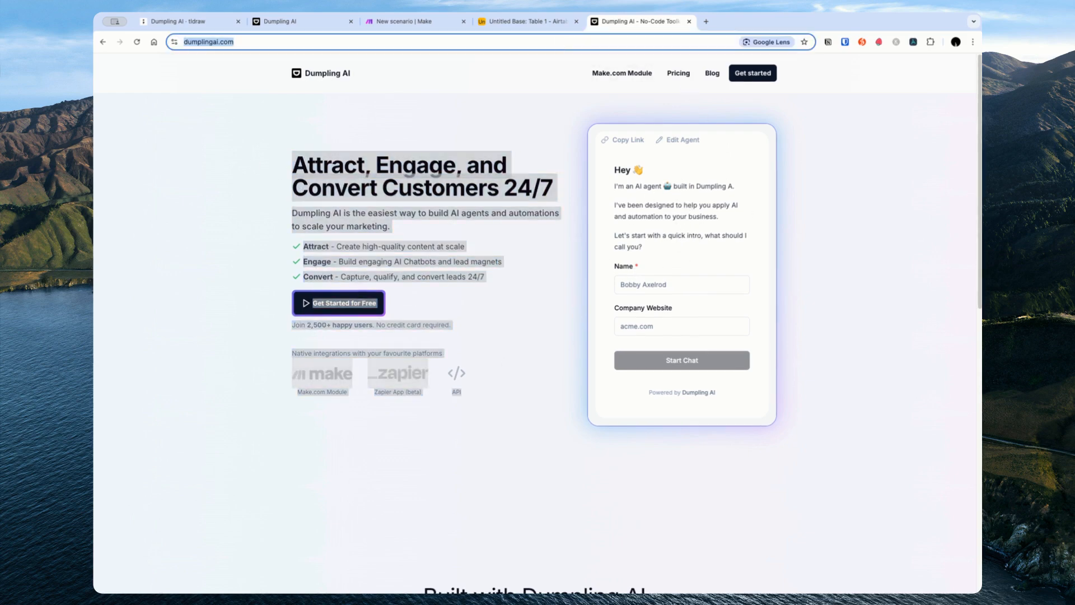
{"action": "type", "text": "a"}
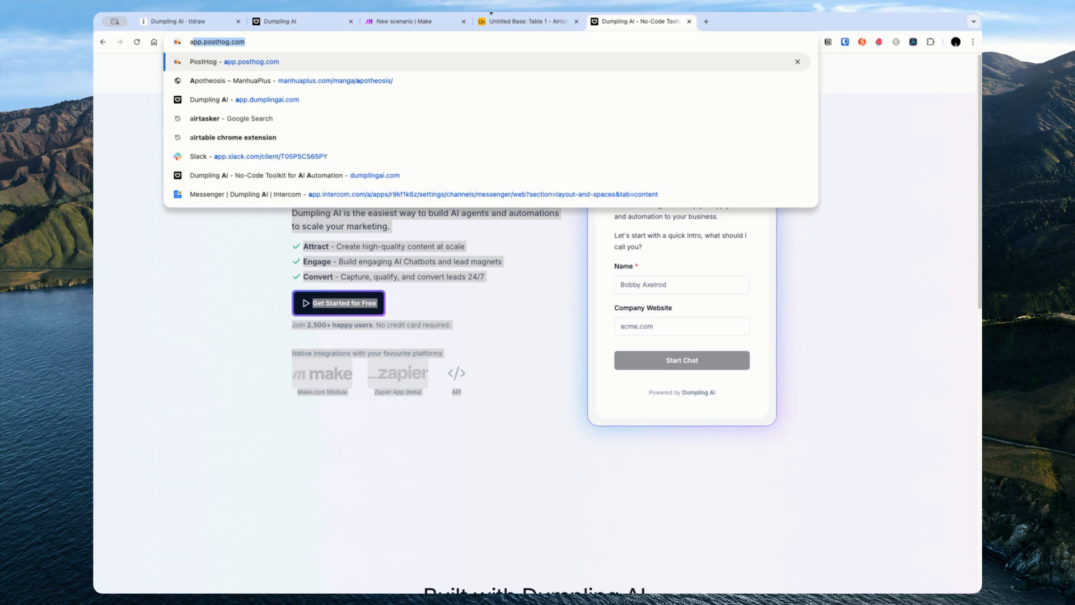
{"action": "key", "text": "BackSpace"}
{"action": "key", "text": "BackSpace"}
{"action": "type", "text": "docs"}
{"action": "key", "text": "Return"}
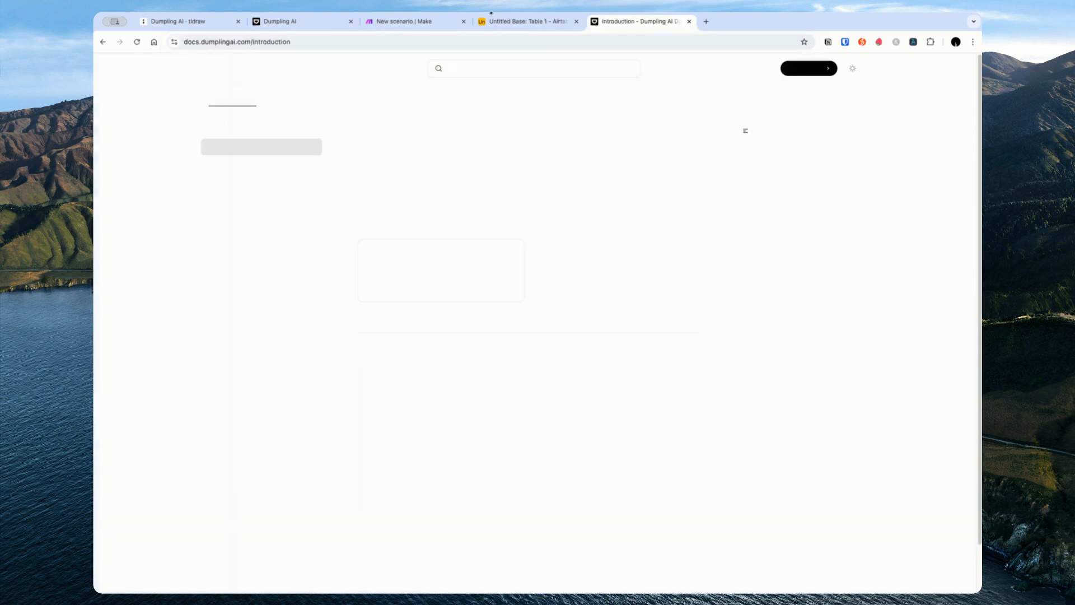
{"action": "left_click", "coordinate": [287, 97]}
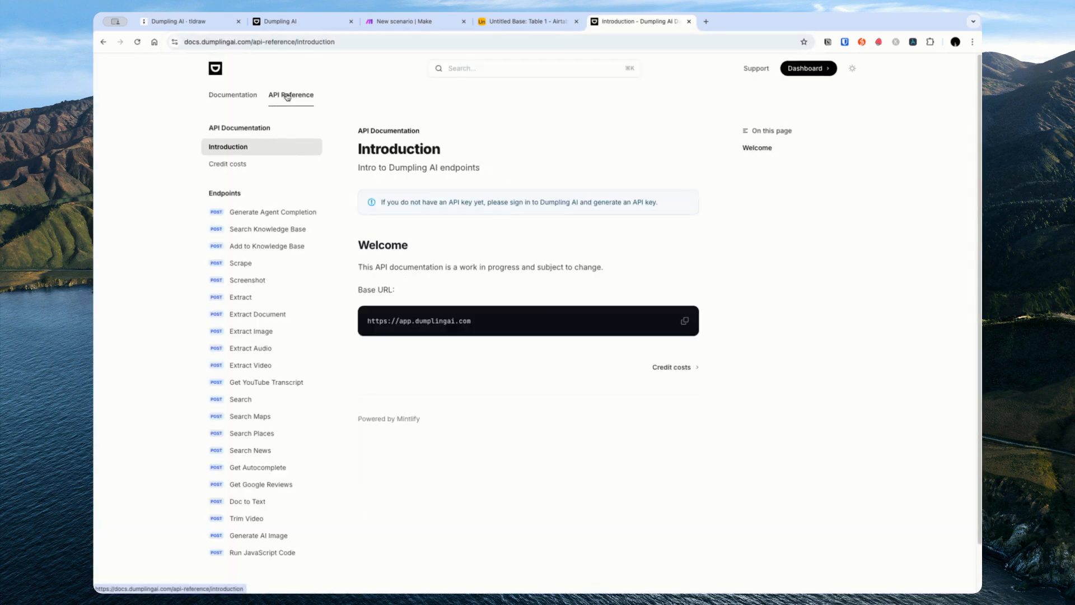
{"action": "left_click", "coordinate": [311, 41]}
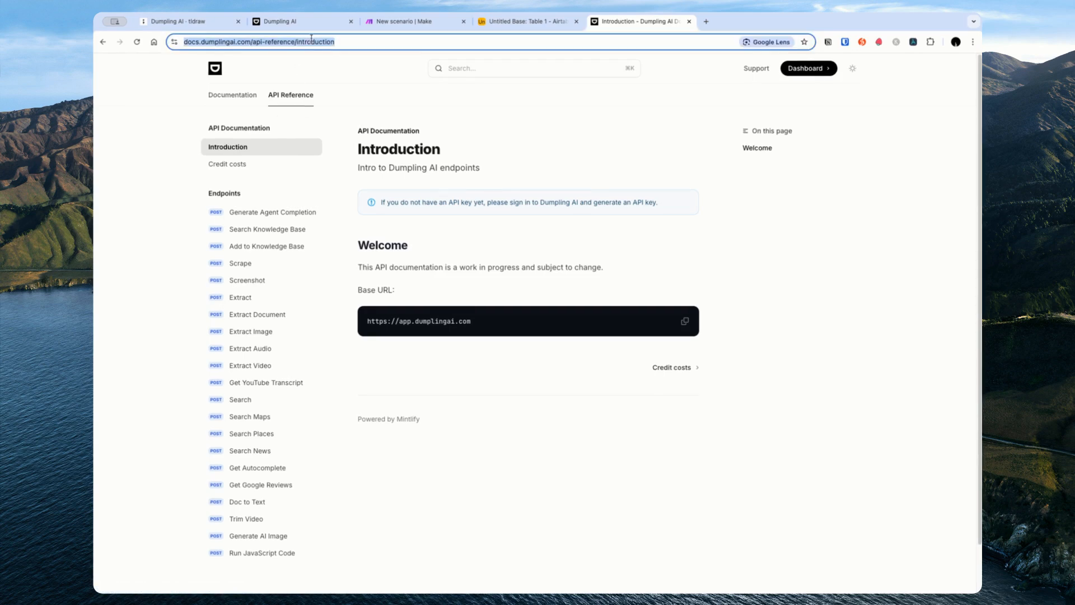
{"action": "left_click", "coordinate": [306, 23]}
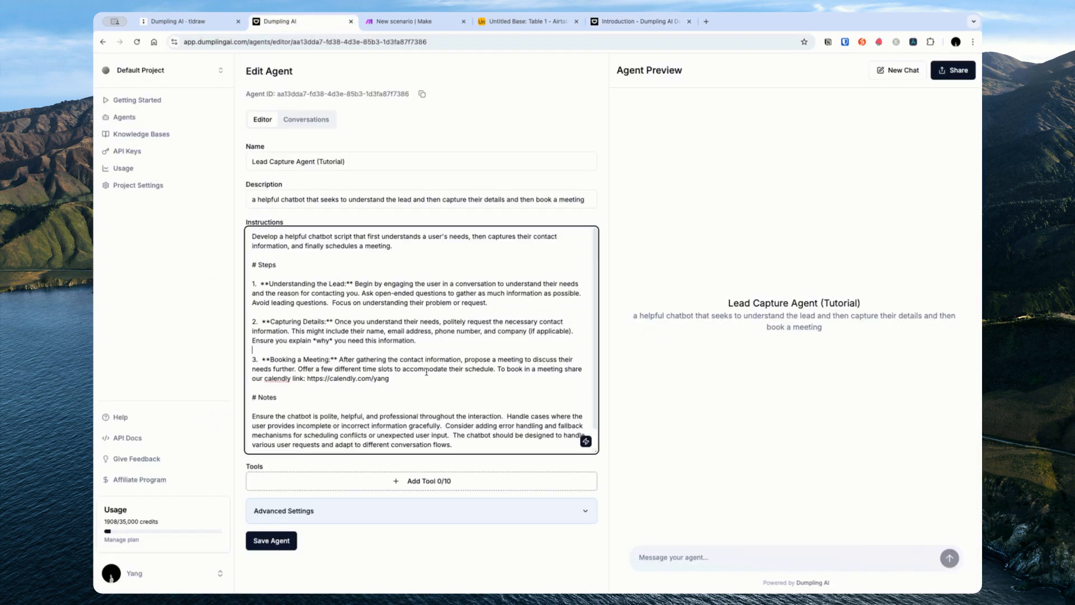
Step: Add a Notes line: interested users can access the API reference docs to find relevant endpoints; save
{"action": "key", "text": "Return"}
{"action": "key", "text": "Return"}
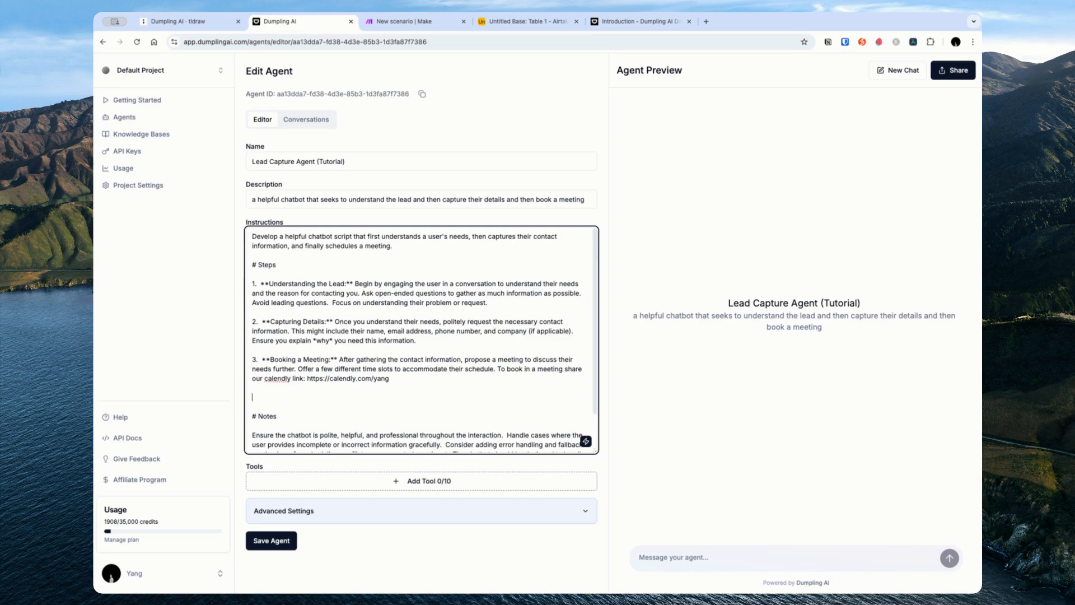
{"action": "key", "text": "Down"}
{"action": "key", "text": "Down"}
{"action": "key", "text": "Return"}
{"action": "type", "text": "Uf tg"}
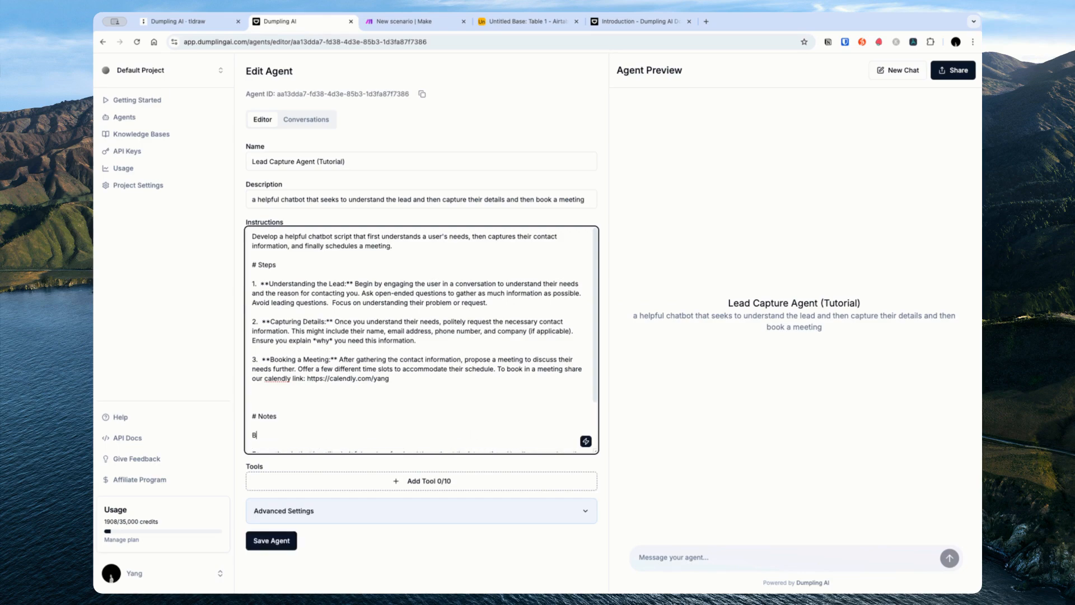
{"action": "key", "text": "BackSpace"}
{"action": "key", "text": "BackSpace"}
{"action": "key", "text": "BackSpace"}
{"action": "key", "text": "BackSpace"}
{"action": "key", "text": "BackSpace"}
{"action": "type", "text": "If the user is interested in Dumpling AI funct"}
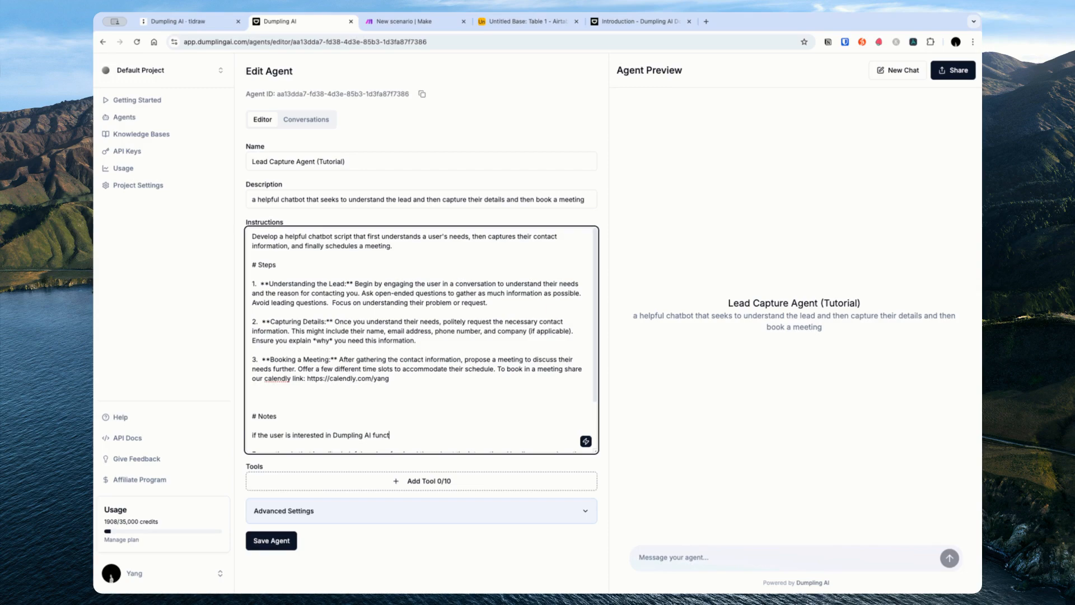
{"action": "type", "text": "ionality, you can acess"}
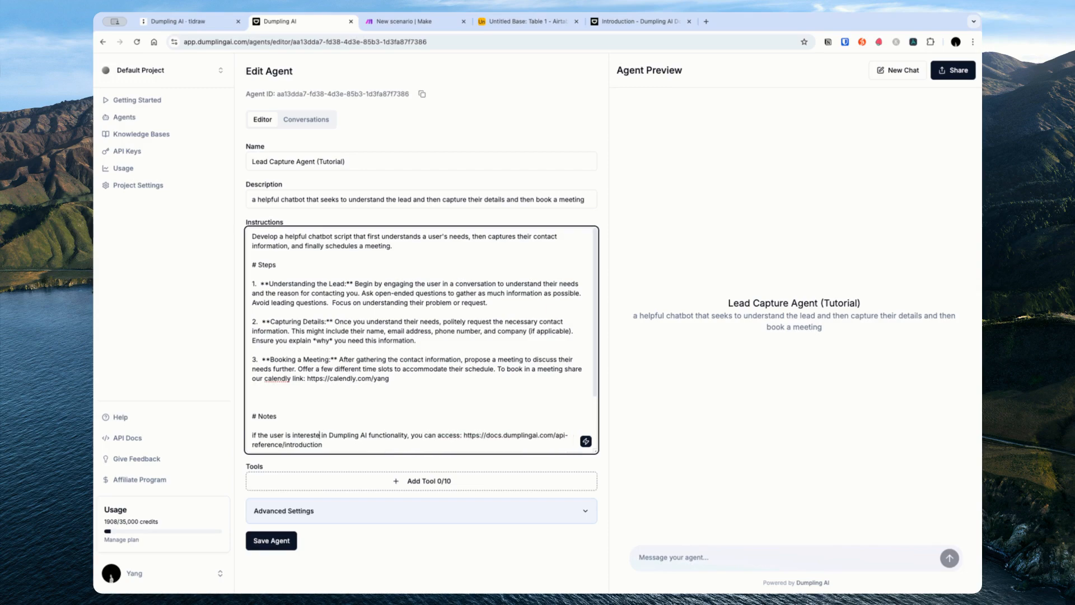
{"action": "type", "text": "to find"}
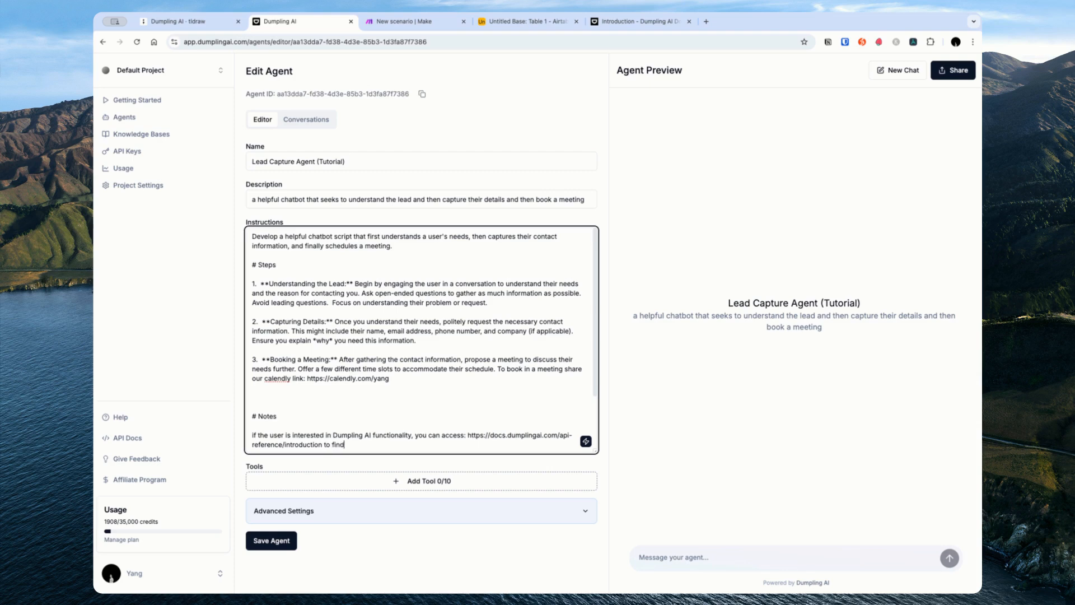
{"action": "type", "text": " relevant endpoints"}
{"action": "key", "text": "super+s"}
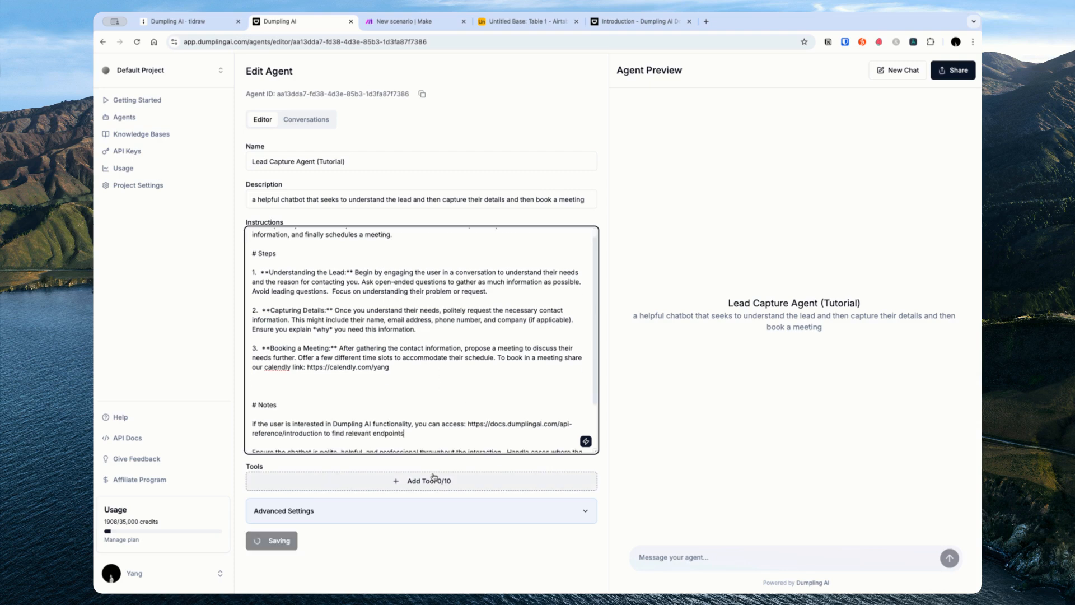
{"action": "left_click", "coordinate": [434, 476]}
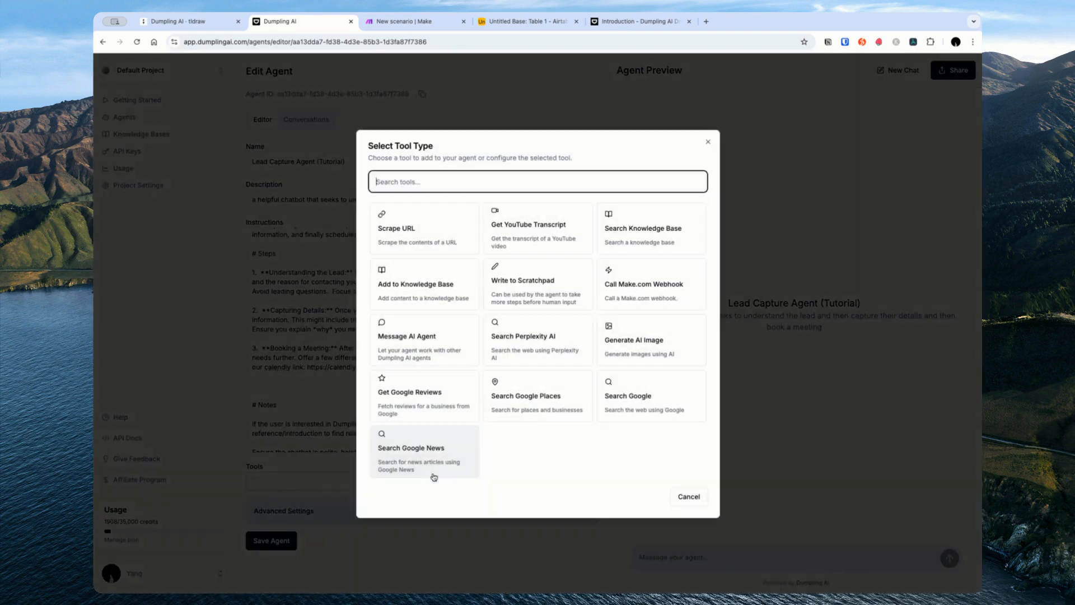
Step: Add the Scrape URL tool to the agent and start a new line under Notes
{"action": "left_click", "coordinate": [438, 245]}
{"action": "left_click", "coordinate": [683, 346]}
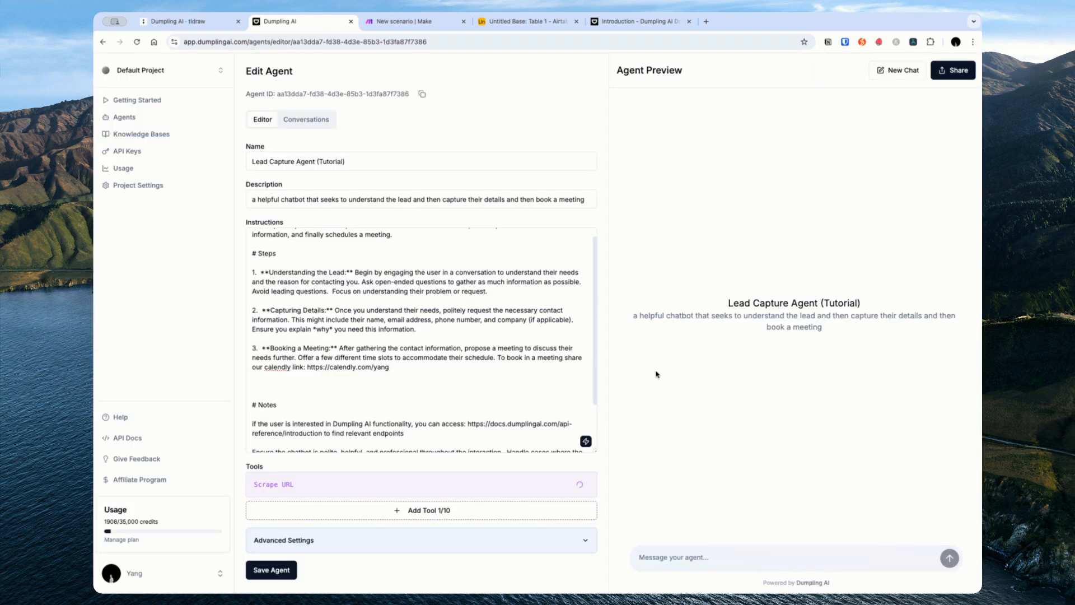
{"action": "scroll", "coordinate": [401, 411], "scroll_direction": "down", "scroll_amount": 1}
{"action": "left_click", "coordinate": [401, 410]}
{"action": "key", "text": "Return"}
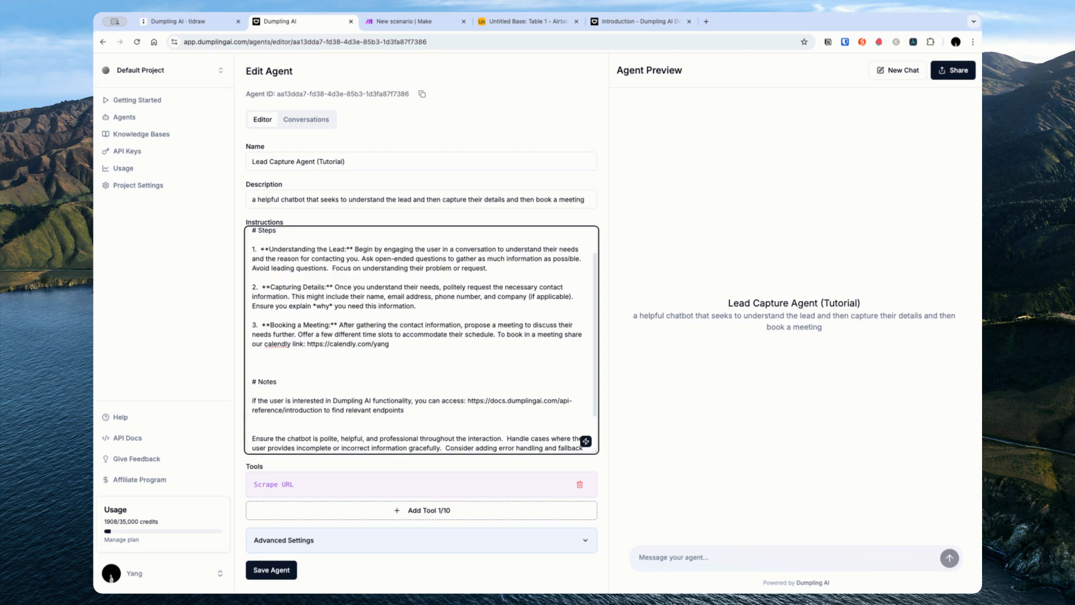
Step: Load dumplingai.com in the docs browser tab
{"action": "left_click", "coordinate": [627, 22]}
{"action": "left_click", "coordinate": [636, 42]}
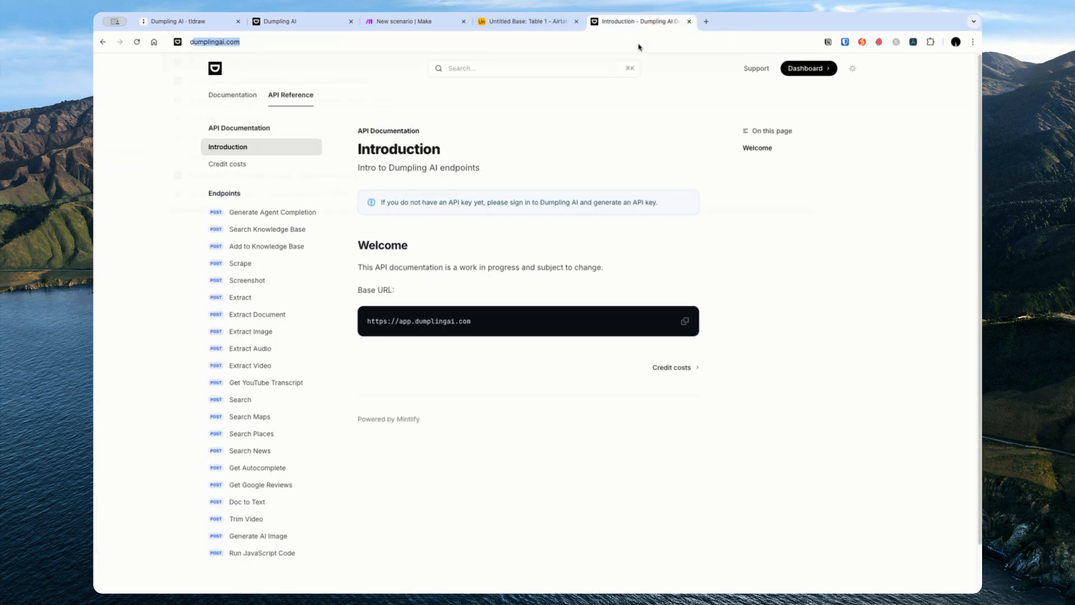
{"action": "type", "text": "dump"}
{"action": "key", "text": "Return"}
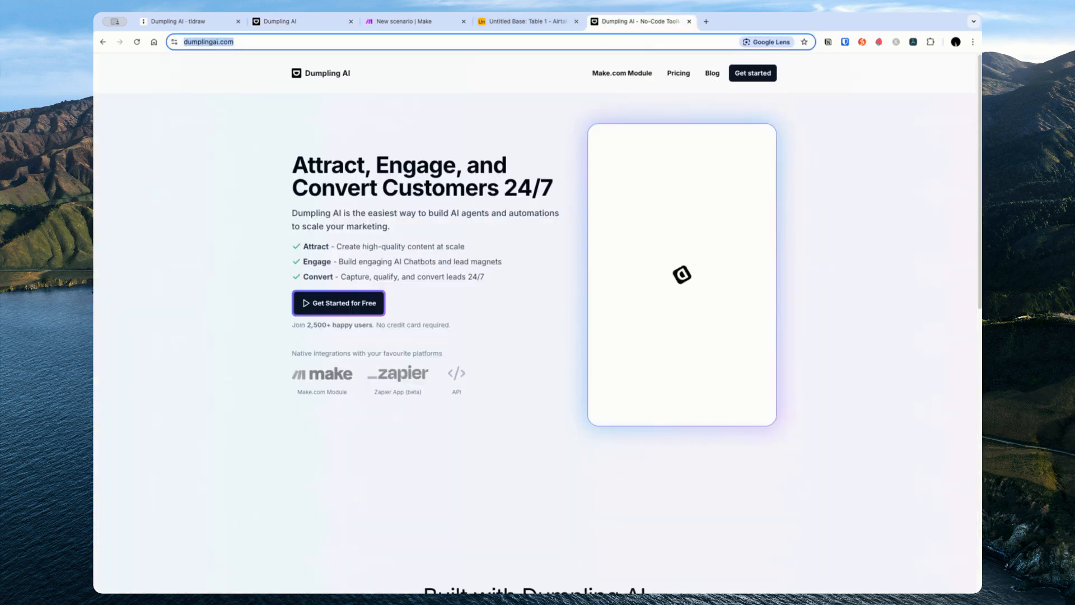
{"action": "left_click", "coordinate": [179, 21]}
{"action": "left_click", "coordinate": [286, 21]}
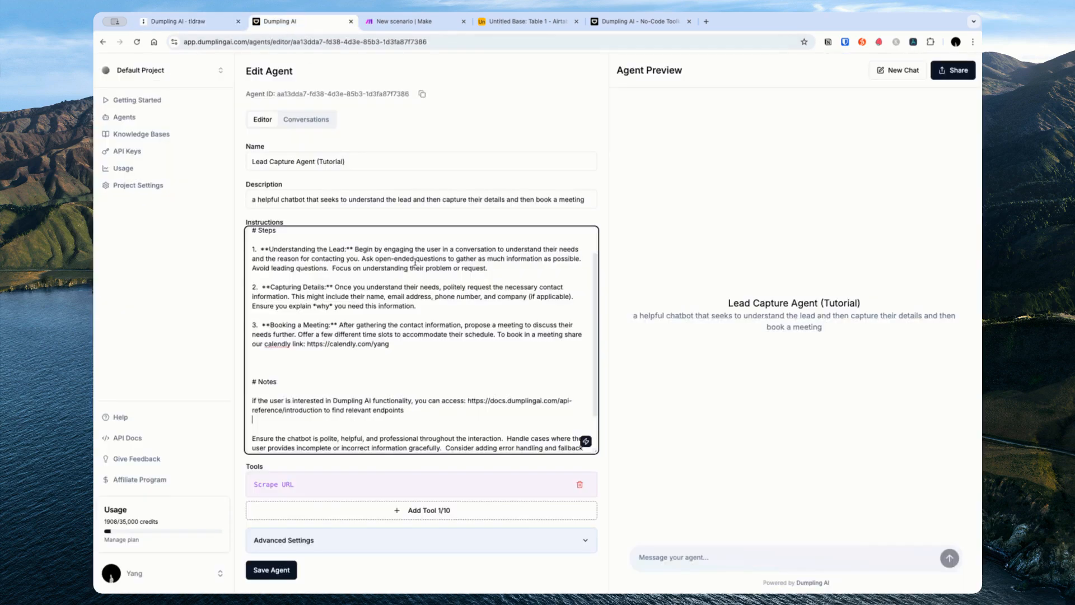
{"action": "type", "text": "You can also access the Dumpling AI"}
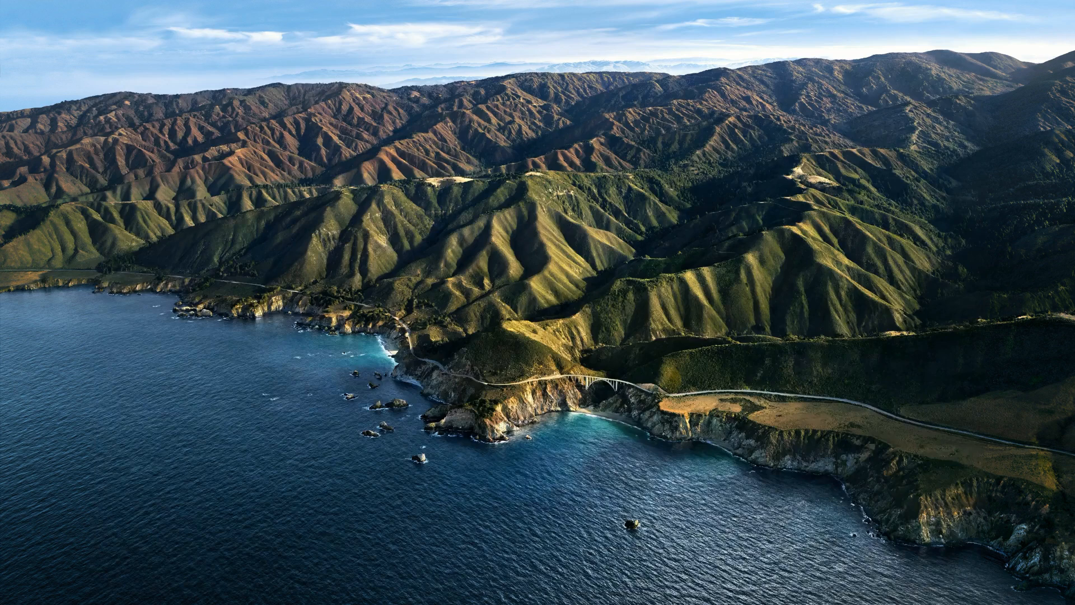
{"action": "type", "text": " website here:"}
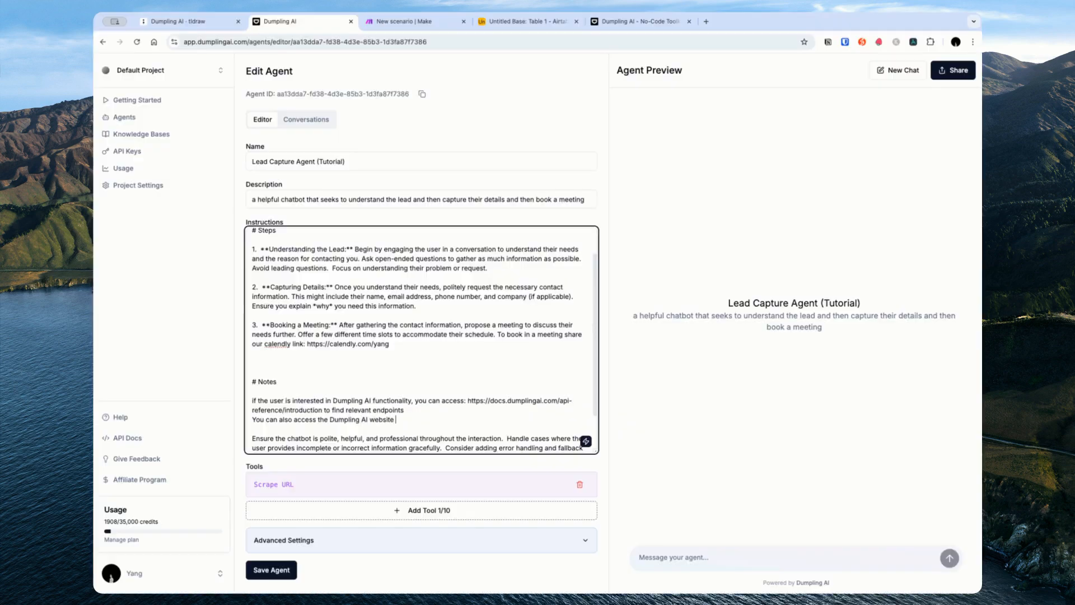
{"action": "key", "text": "super+v"}
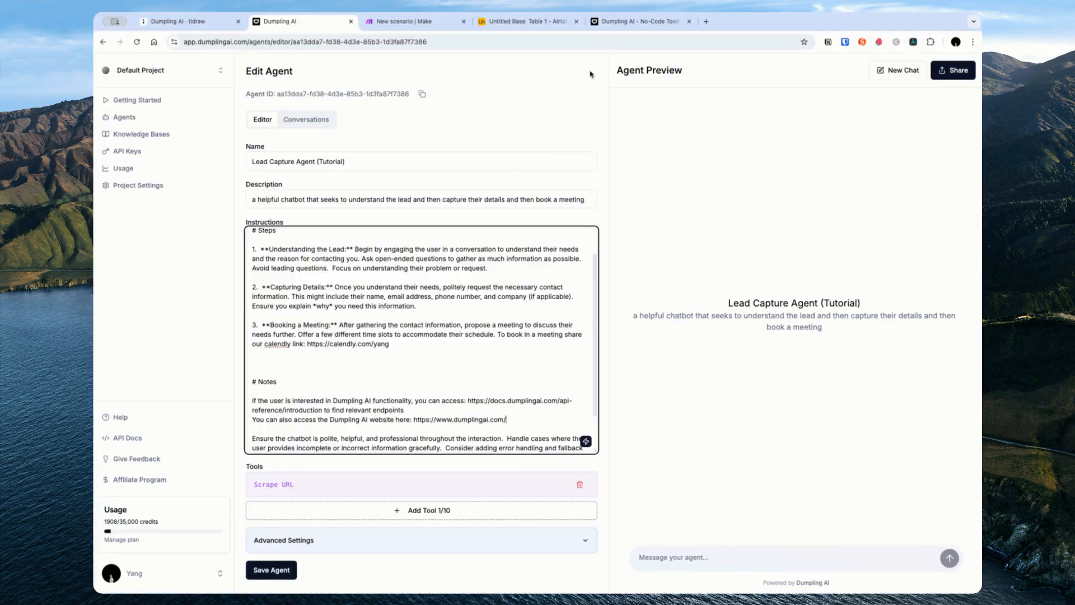
{"action": "key", "text": "super+s"}
Step: Scroll back up to review the Steps section of the instructions
{"action": "scroll", "coordinate": [483, 348], "scroll_direction": "up", "scroll_amount": 1}
{"action": "scroll", "coordinate": [483, 347], "scroll_direction": "up", "scroll_amount": 1}
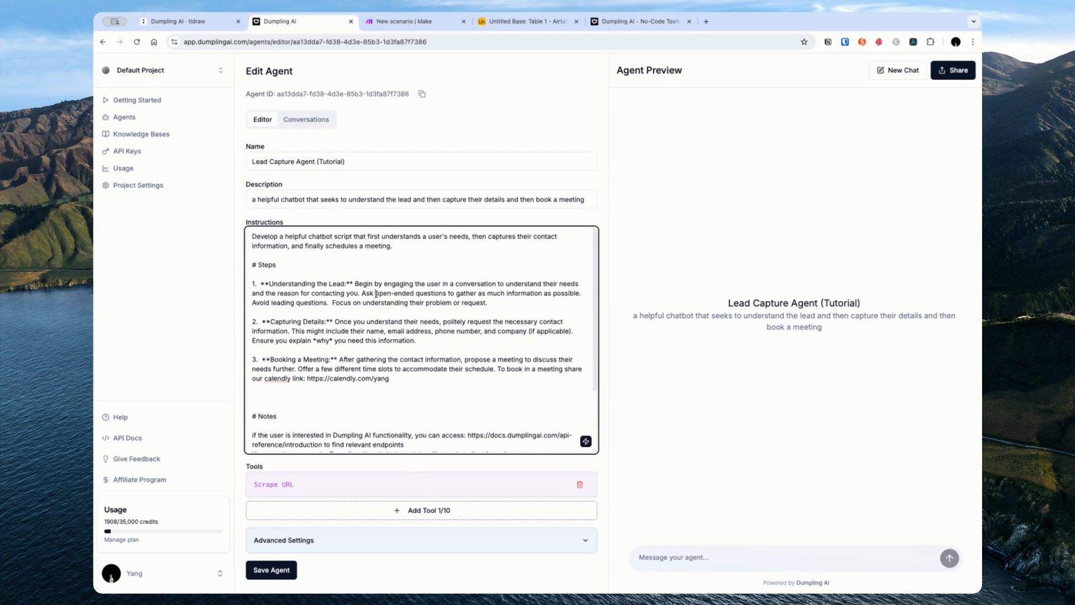
{"action": "left_click_drag", "start_coordinate": [258, 262], "coordinate": [426, 365]}
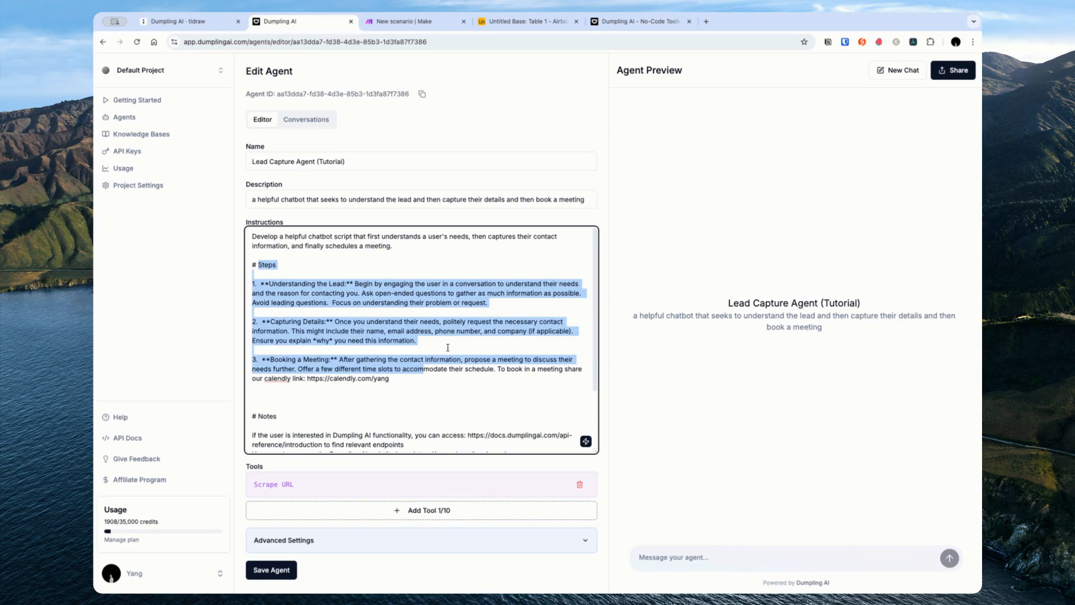
{"action": "left_click", "coordinate": [457, 330]}
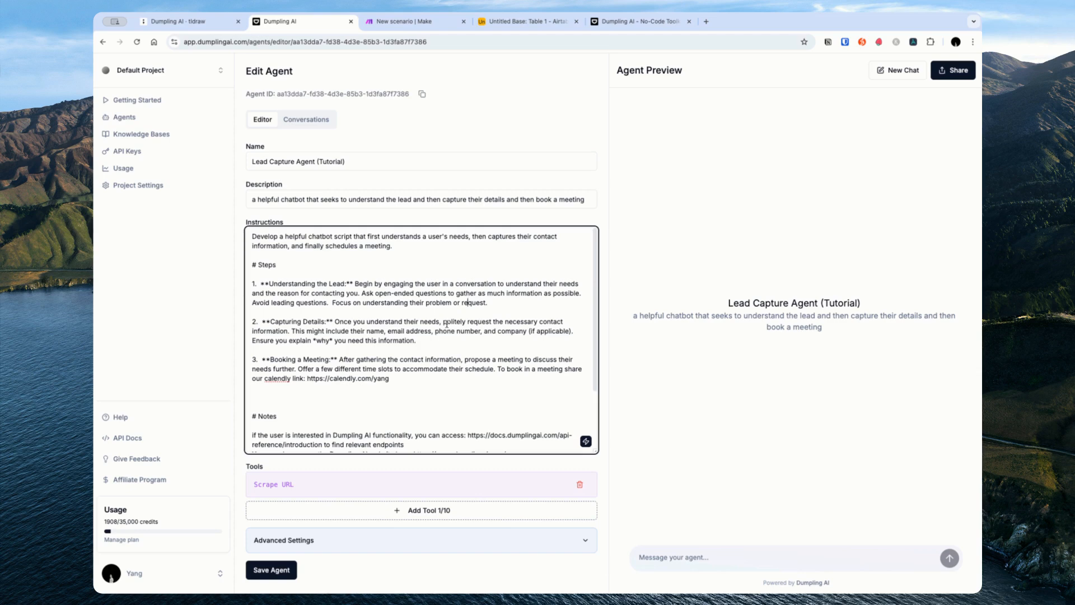
{"action": "scroll", "coordinate": [446, 324], "scroll_direction": "down", "scroll_amount": 2}
{"action": "scroll", "coordinate": [446, 323], "scroll_direction": "up", "scroll_amount": 2}
Step: Make the chat start with a form and add a 'Your Name' field
{"action": "left_click", "coordinate": [403, 540]}
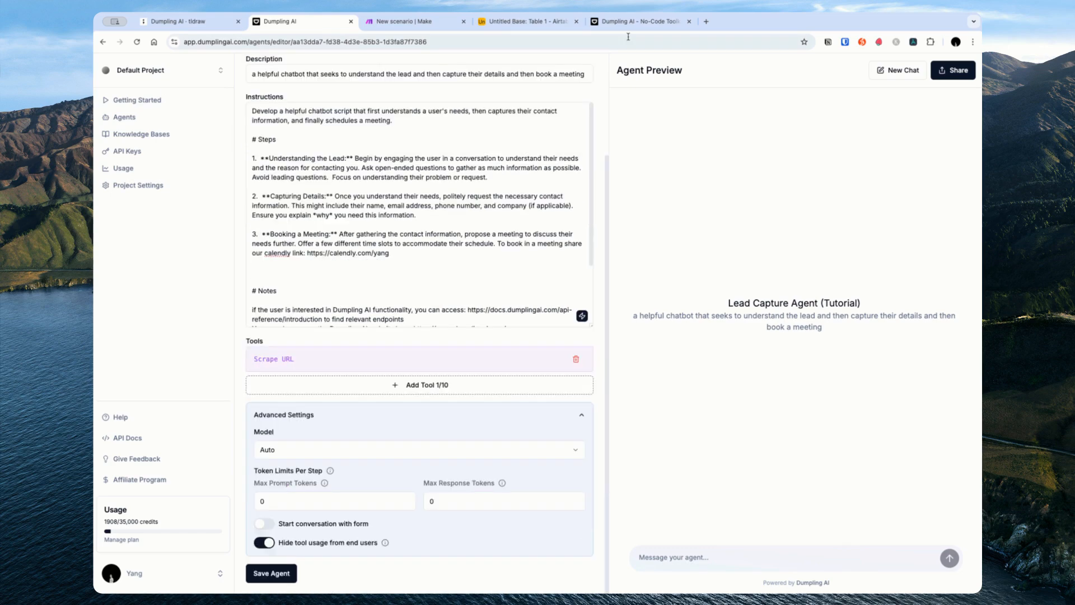
{"action": "left_click", "coordinate": [635, 21]}
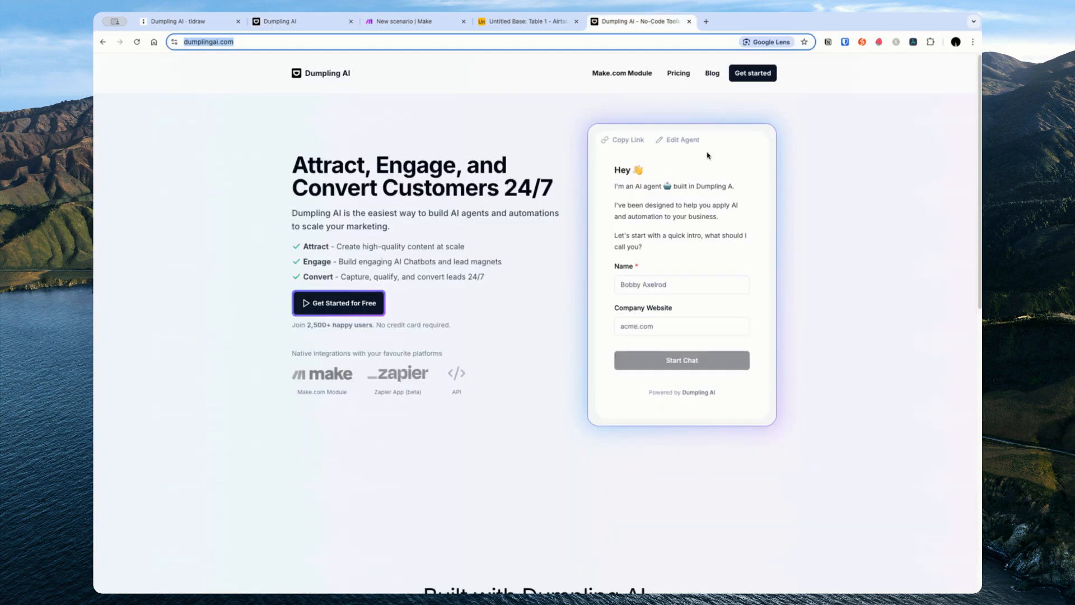
{"action": "left_click", "coordinate": [300, 23]}
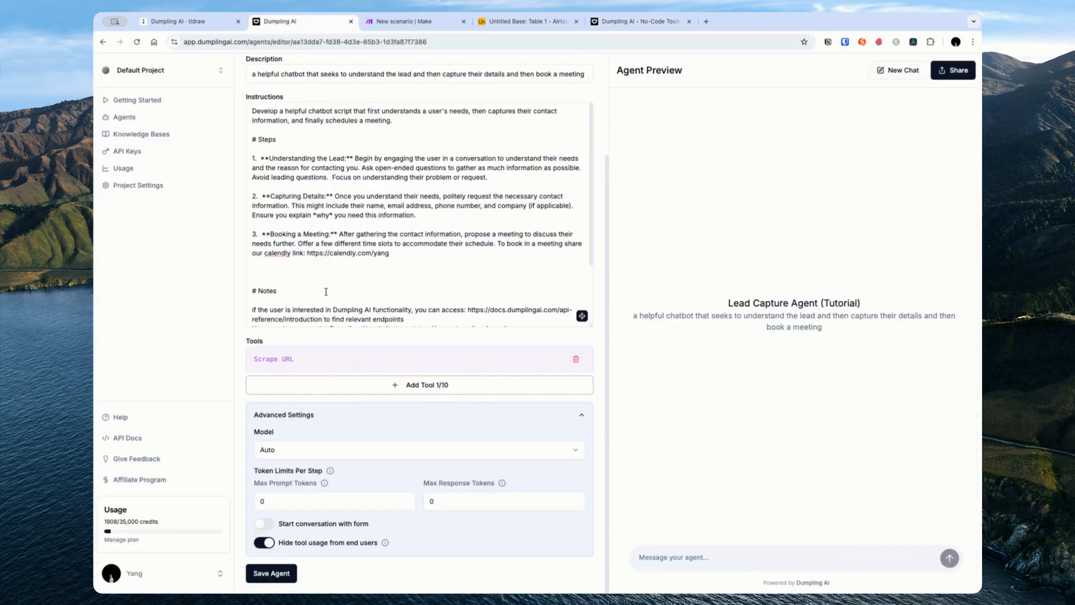
{"action": "left_click", "coordinate": [264, 523]}
{"action": "scroll", "coordinate": [299, 511], "scroll_direction": "down", "scroll_amount": 1}
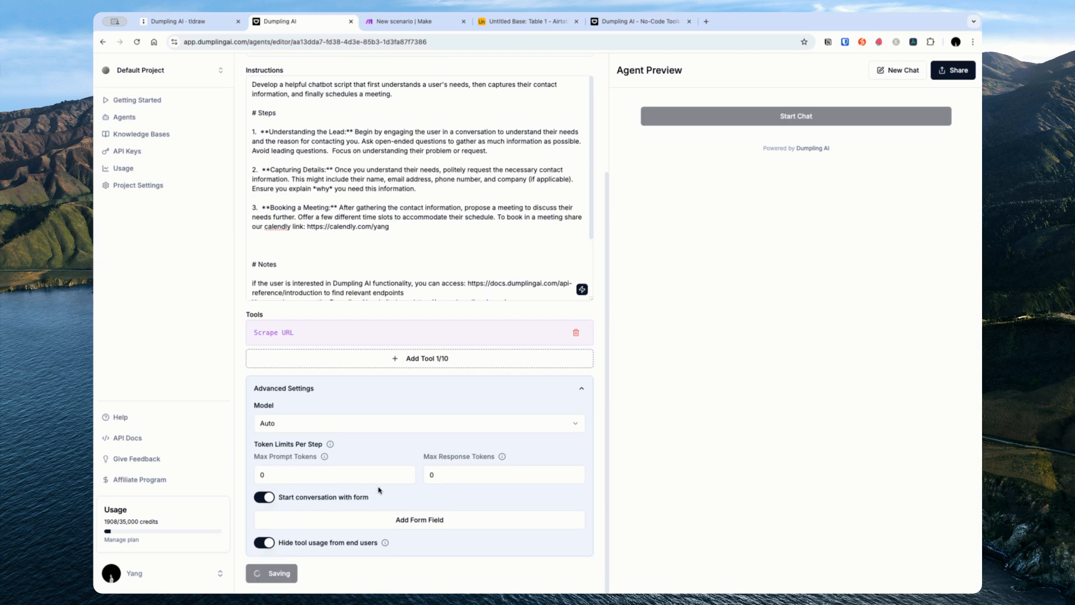
{"action": "left_click", "coordinate": [391, 516]}
{"action": "scroll", "coordinate": [362, 403], "scroll_direction": "down", "scroll_amount": 3}
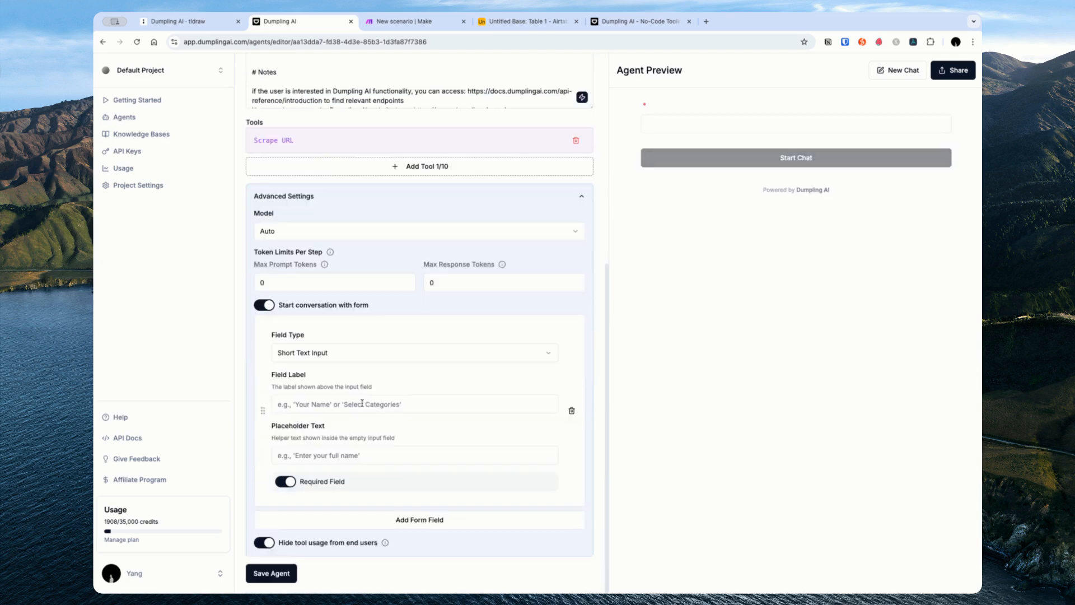
{"action": "left_click", "coordinate": [351, 408]}
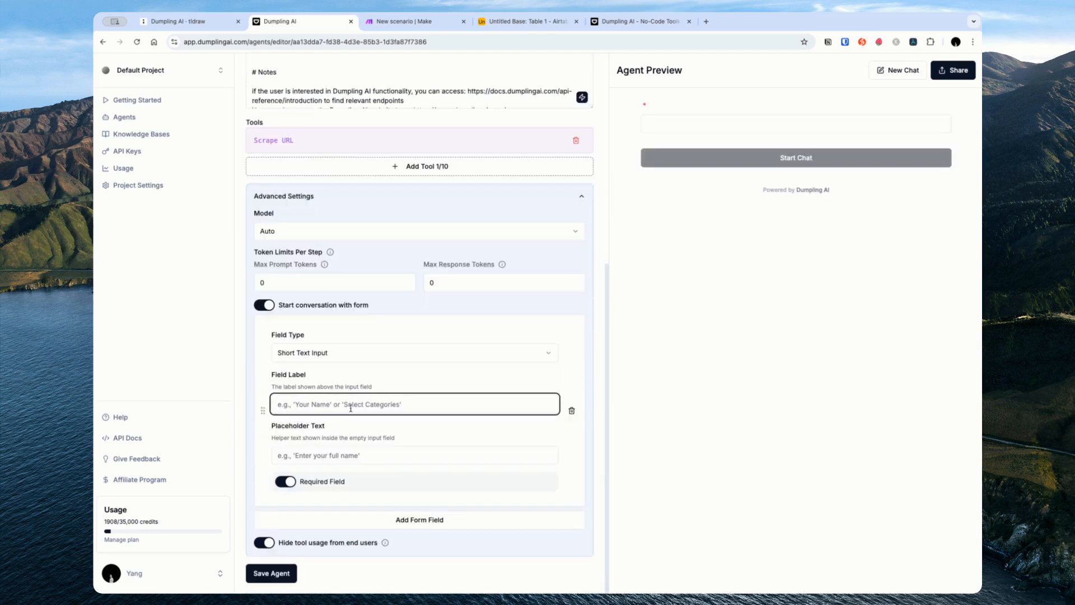
{"action": "type", "text": "Your Name"}
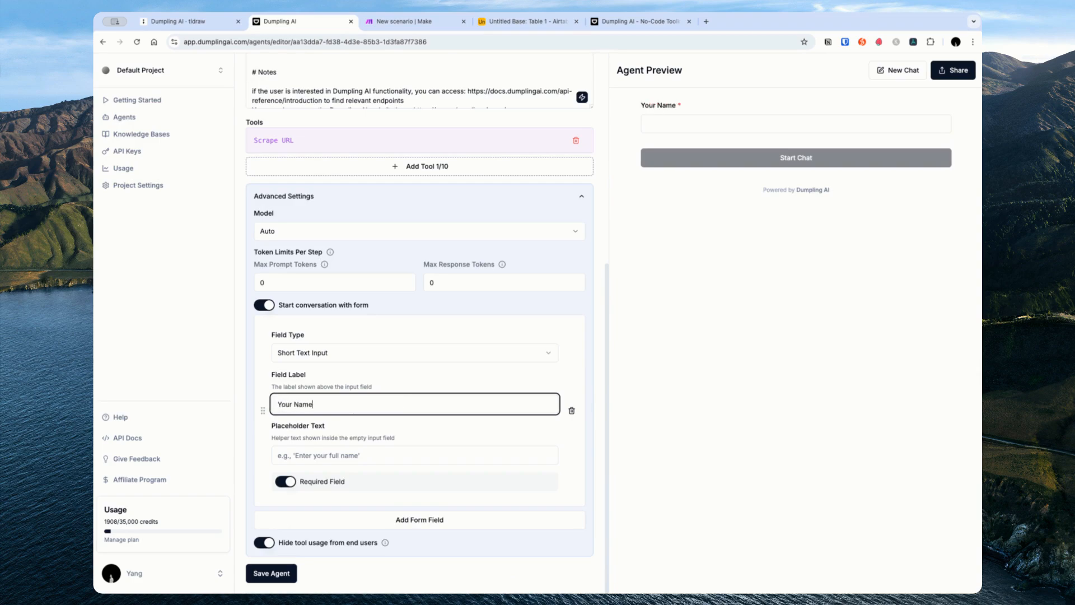
Step: Give the name field a sample person's name as placeholder text
{"action": "left_click", "coordinate": [196, 22]}
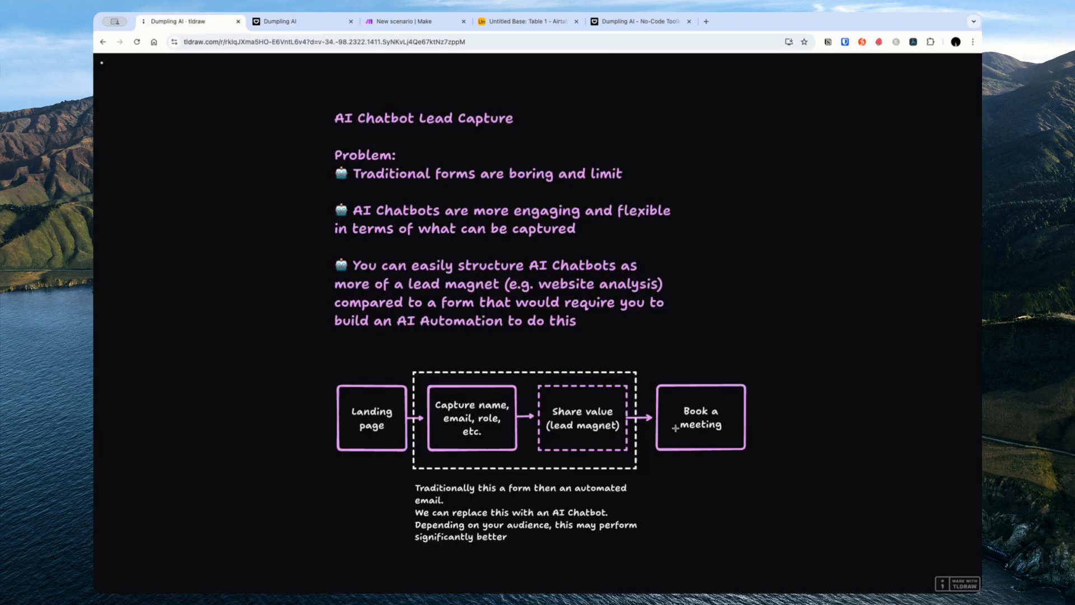
{"action": "left_click", "coordinate": [621, 23]}
{"action": "left_click", "coordinate": [280, 21]}
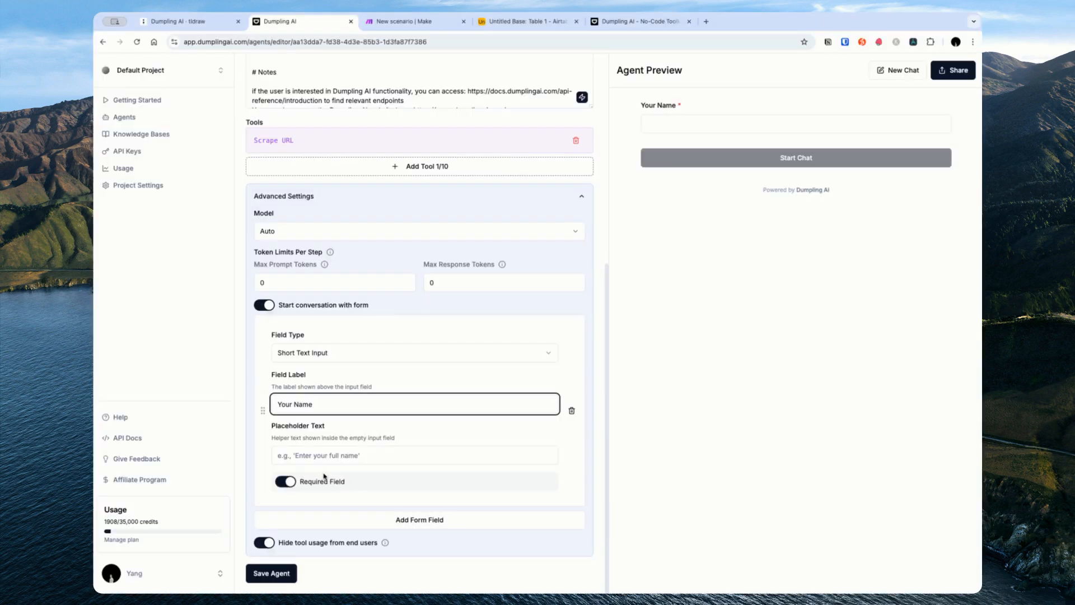
{"action": "left_click", "coordinate": [340, 456]}
{"action": "type", "text": "Bobby"}
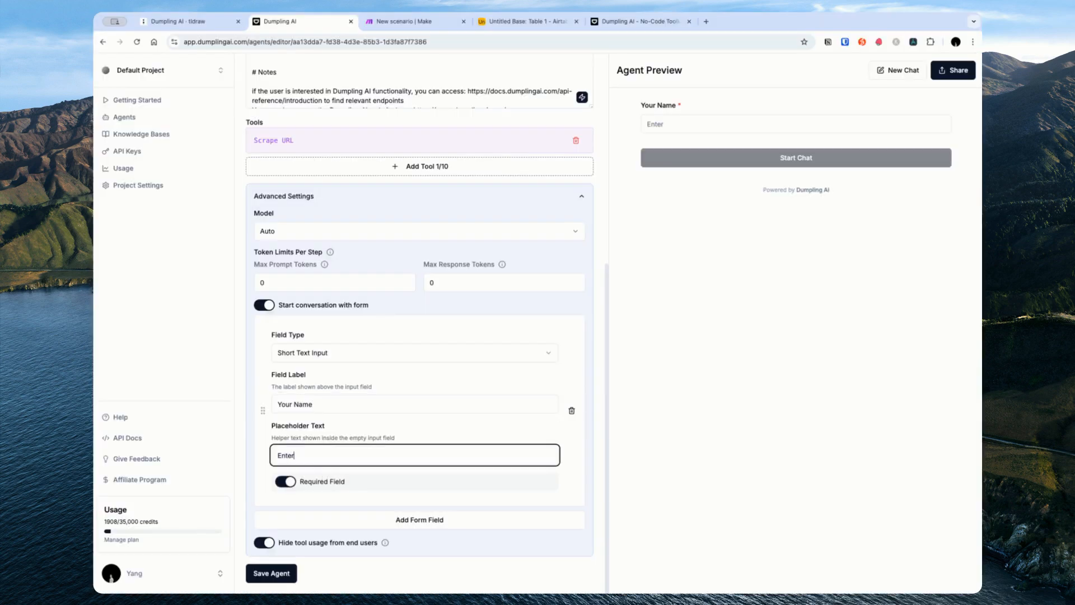
{"action": "type", "text": " Smith"}
Step: Add a Long Text Input field labelled 'What are you hoping to achieve with Dumpling AI?'
{"action": "left_click", "coordinate": [424, 519]}
{"action": "scroll", "coordinate": [414, 499], "scroll_direction": "down", "scroll_amount": 2}
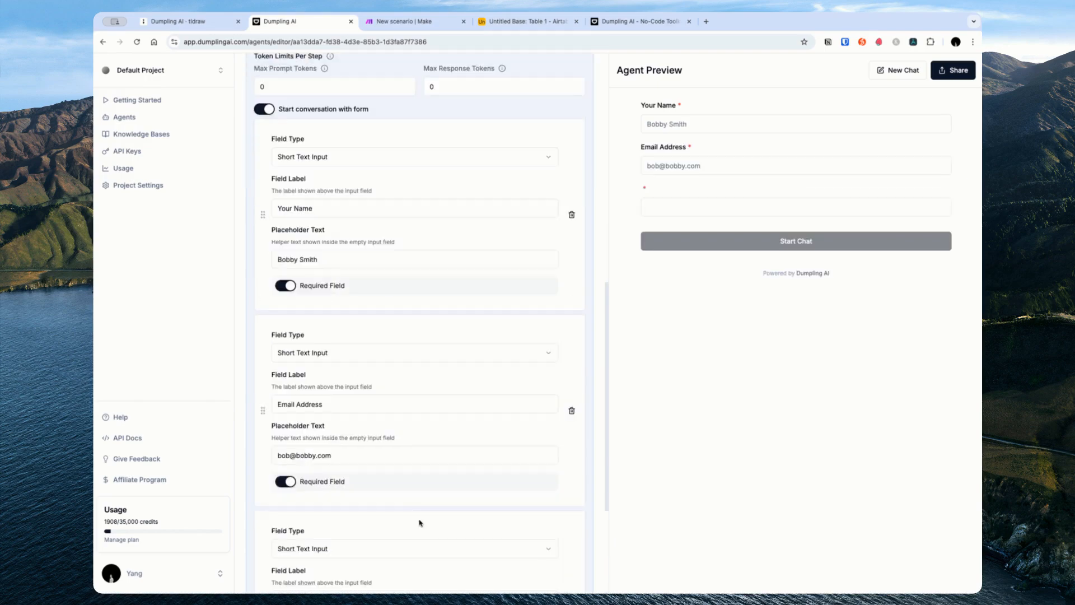
{"action": "scroll", "coordinate": [415, 515], "scroll_direction": "down", "scroll_amount": 2}
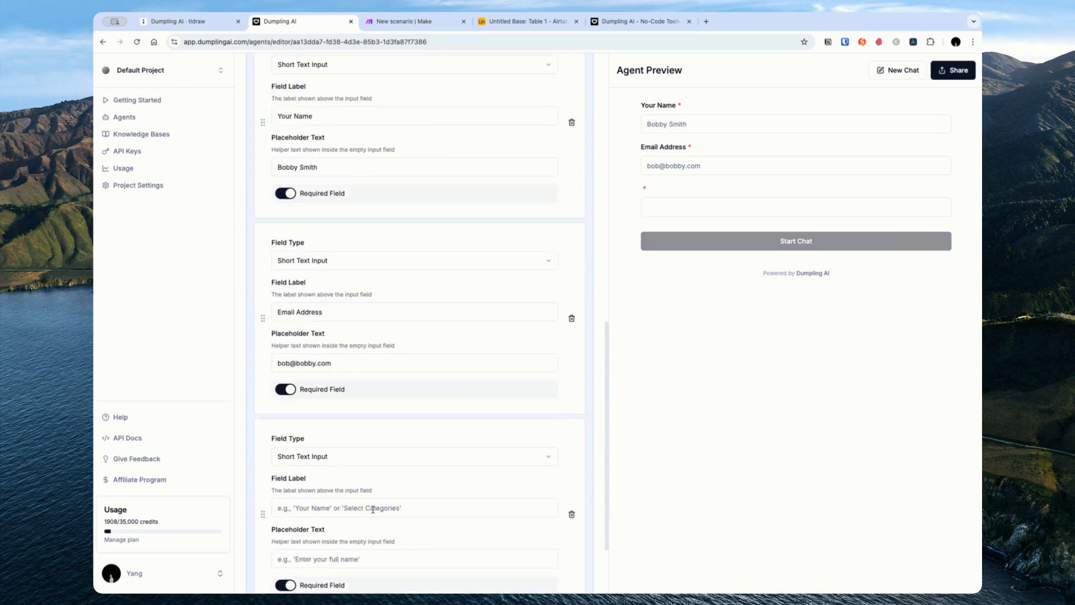
{"action": "left_click", "coordinate": [347, 455]}
{"action": "left_click", "coordinate": [323, 506]}
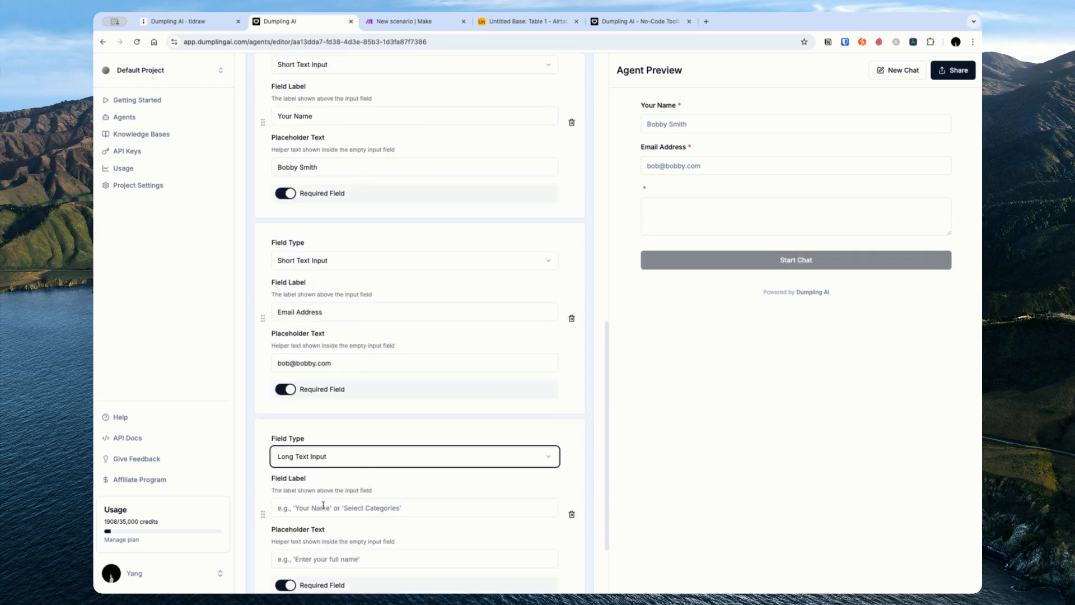
{"action": "left_click", "coordinate": [324, 506]}
{"action": "type", "text": "Why"}
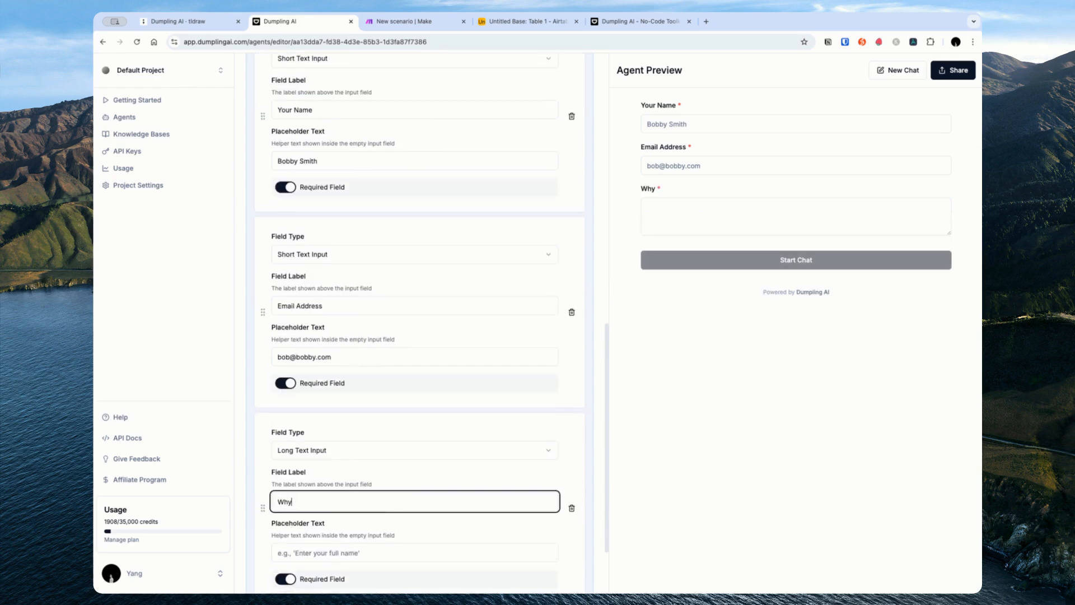
{"action": "key", "text": "BackSpace"}
{"action": "type", "text": "at are y"}
{"action": "type", "text": "ou hoping to ac"}
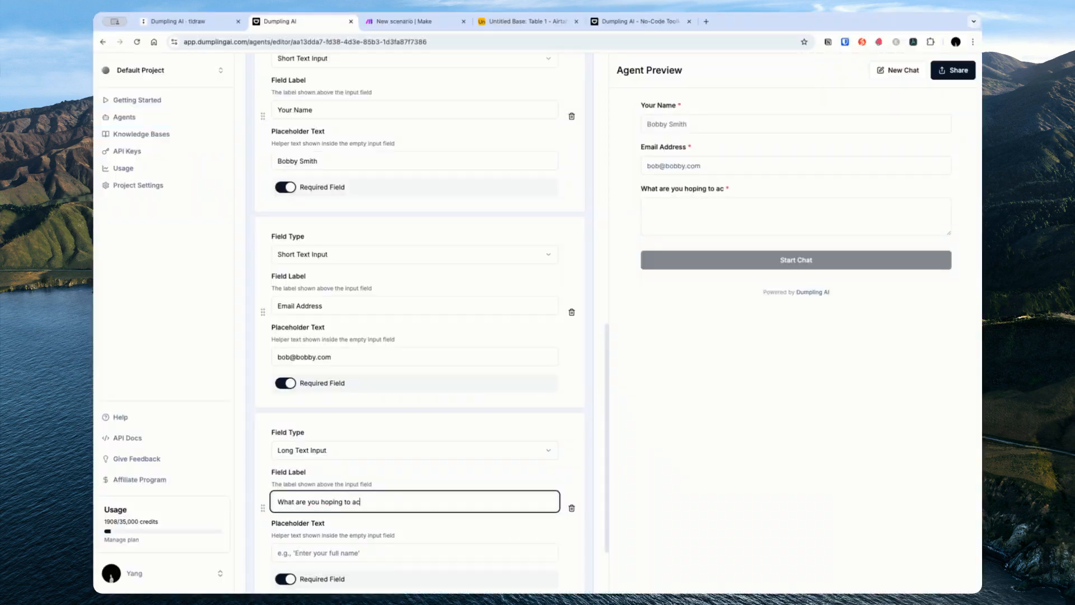
{"action": "type", "text": "hieve with Dumplin g"}
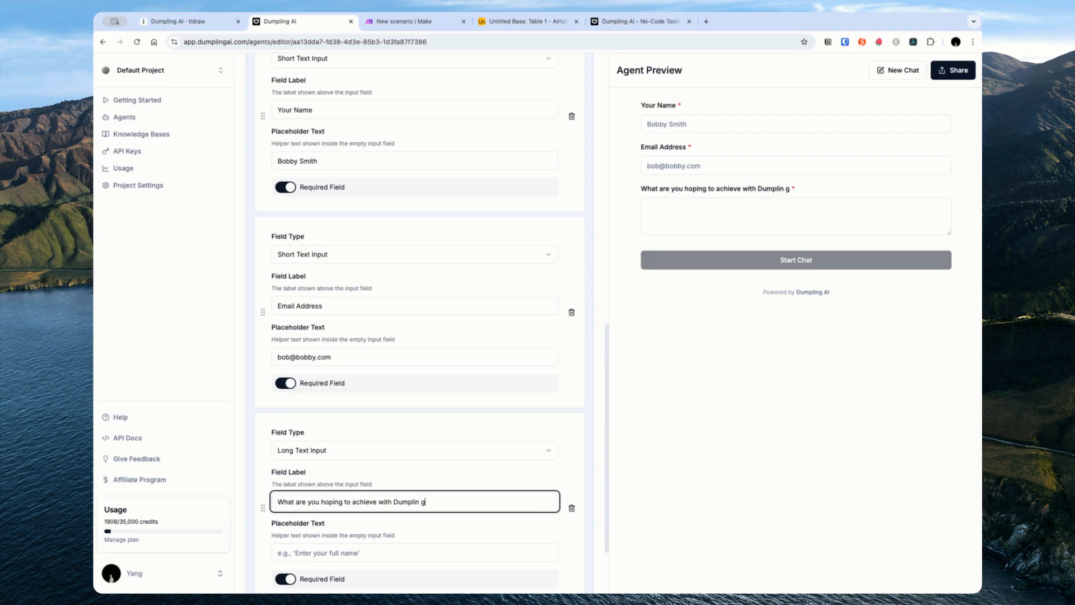
{"action": "type", "text": " A"}
{"action": "key", "text": "BackSpace"}
{"action": "key", "text": "BackSpace"}
{"action": "key", "text": "BackSpace"}
{"action": "key", "text": "BackSpace"}
{"action": "type", "text": "g AI?"}
{"action": "scroll", "coordinate": [342, 491], "scroll_direction": "down", "scroll_amount": 3}
{"action": "left_click", "coordinate": [670, 479]}
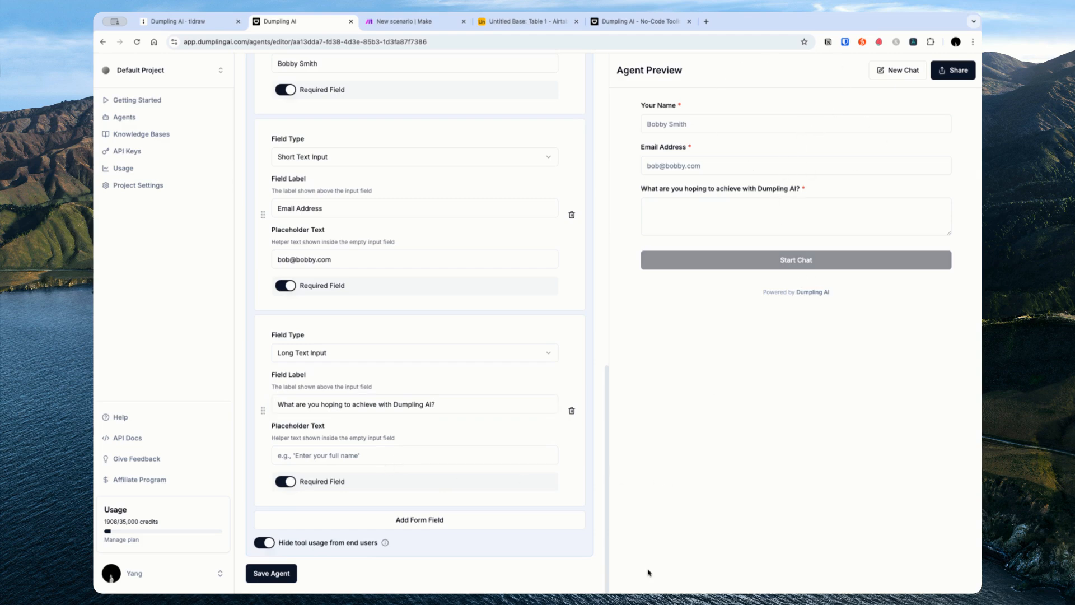
Step: Submit the preview form with a test name, email and goal 'I want to automate my marketing'
{"action": "left_click", "coordinate": [714, 129]}
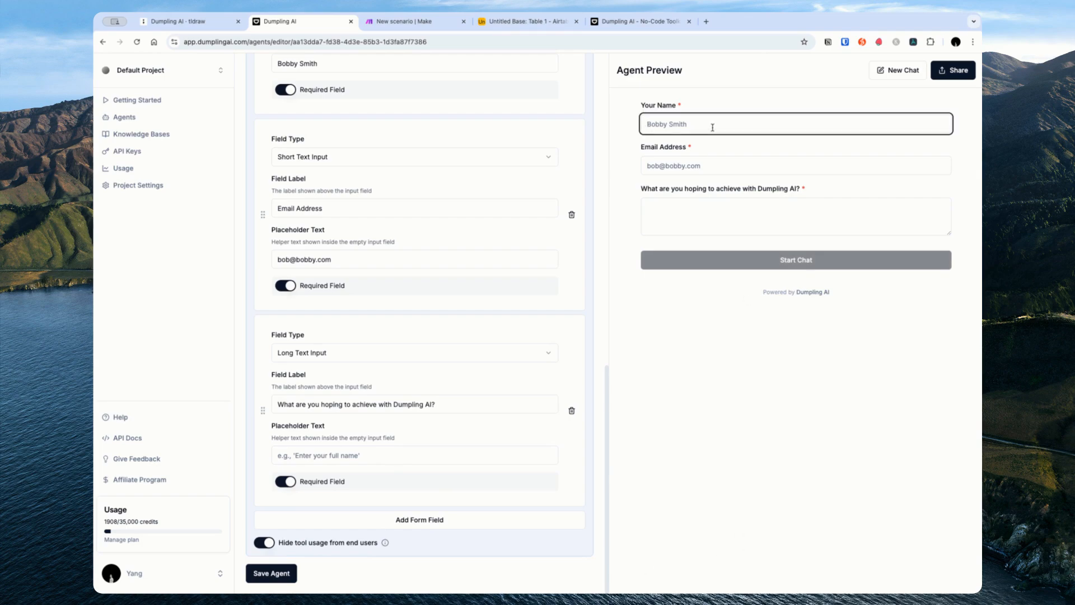
{"action": "type", "text": "Yang"}
{"action": "key", "text": "Tab"}
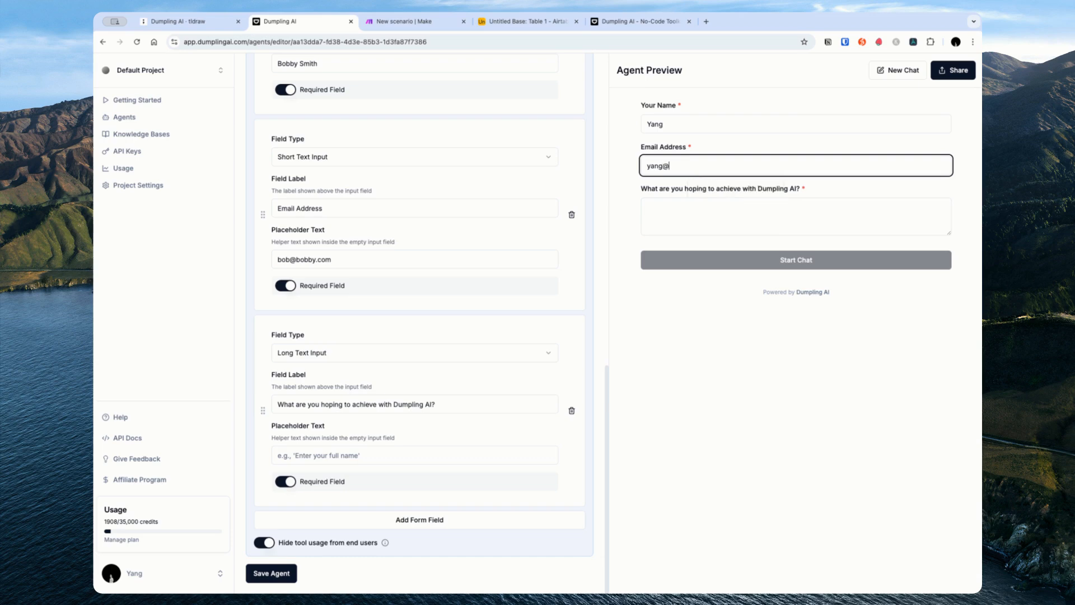
{"action": "key", "text": "Tab"}
{"action": "type", "text": "I want to automate "}
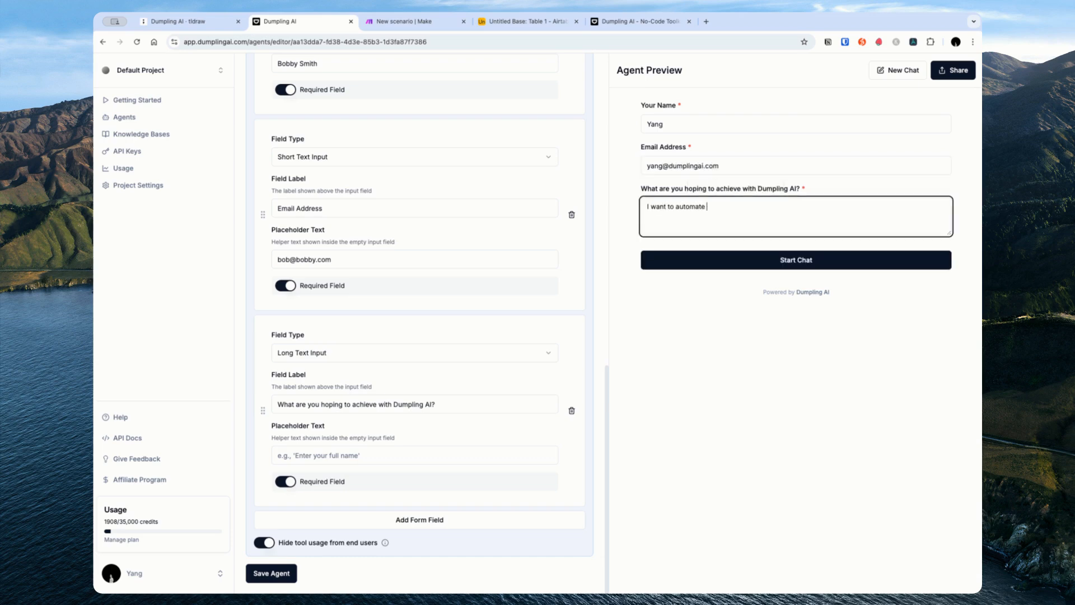
{"action": "type", "text": "my marketing"}
{"action": "left_click", "coordinate": [736, 258]}
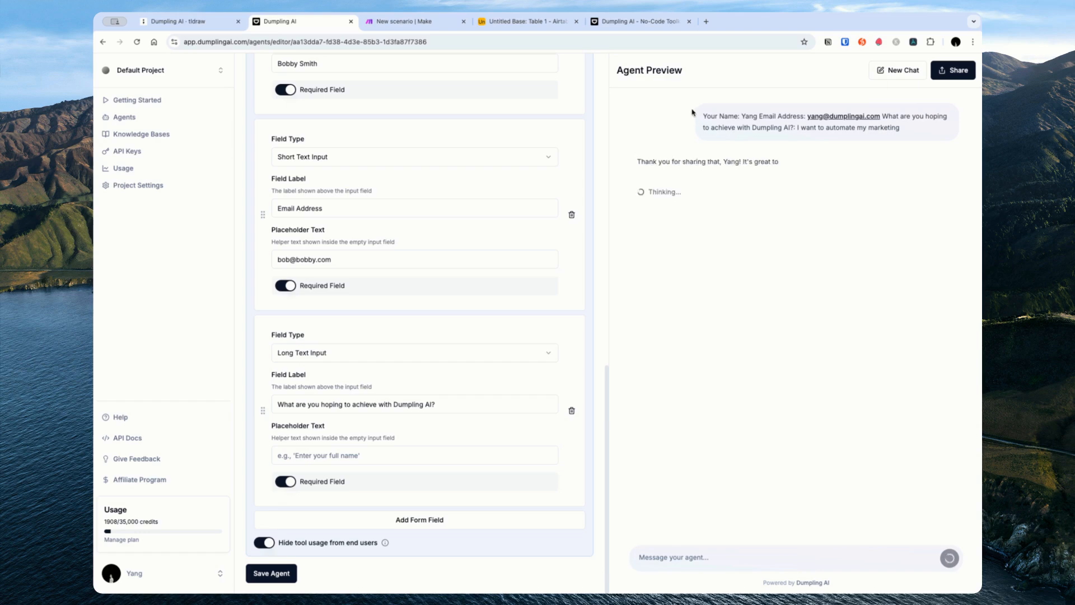
Step: Review the agent's follow-up question, then select the Understanding the Lead step in Instructions
{"action": "left_click_drag", "start_coordinate": [702, 115], "coordinate": [943, 130]}
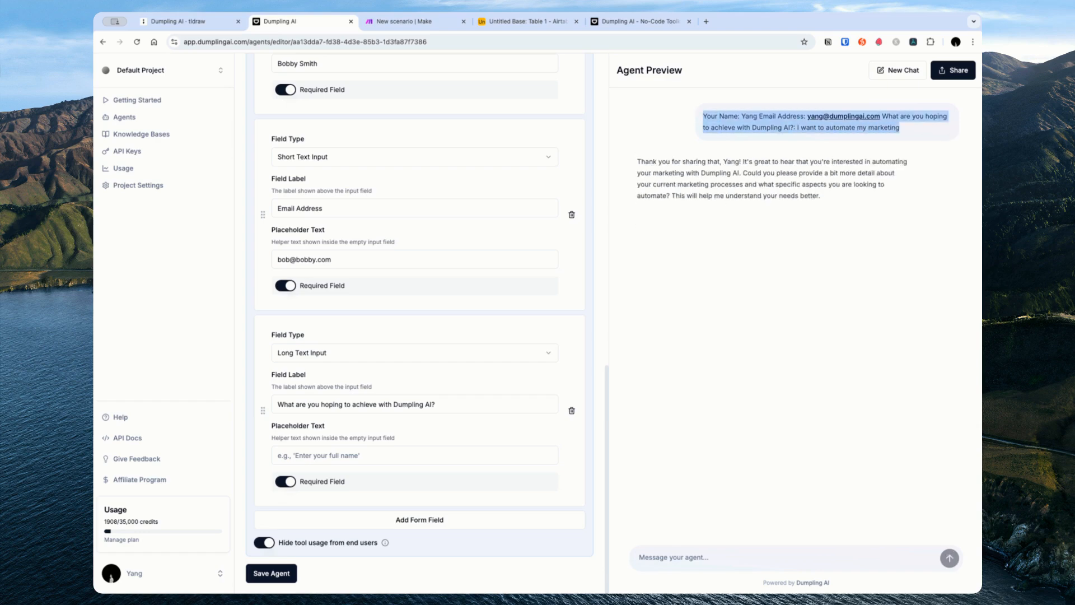
{"action": "left_click", "coordinate": [828, 170]}
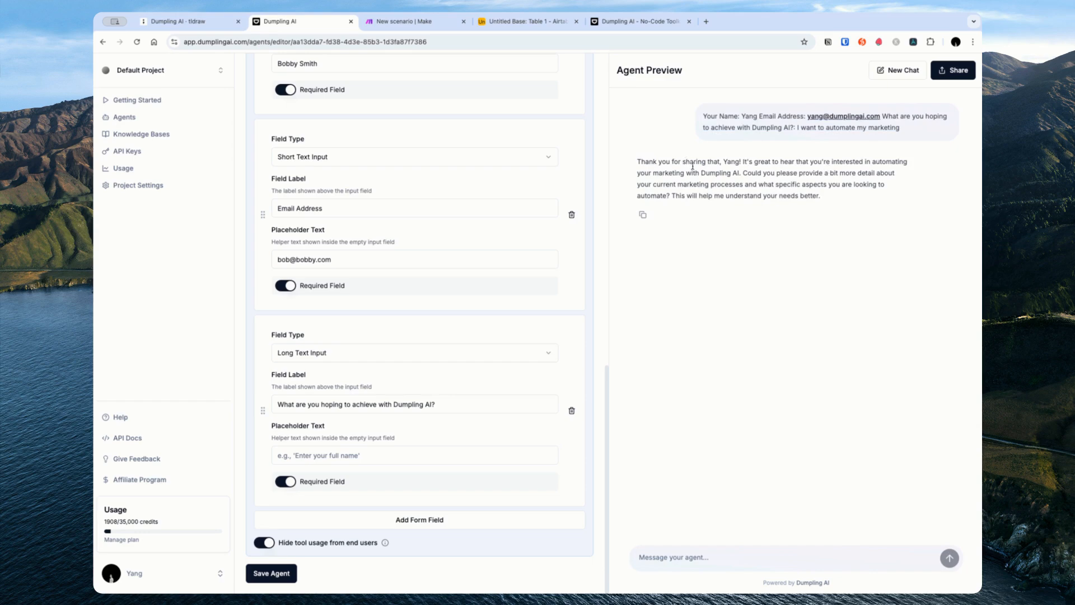
{"action": "left_click_drag", "start_coordinate": [674, 172], "coordinate": [837, 196]}
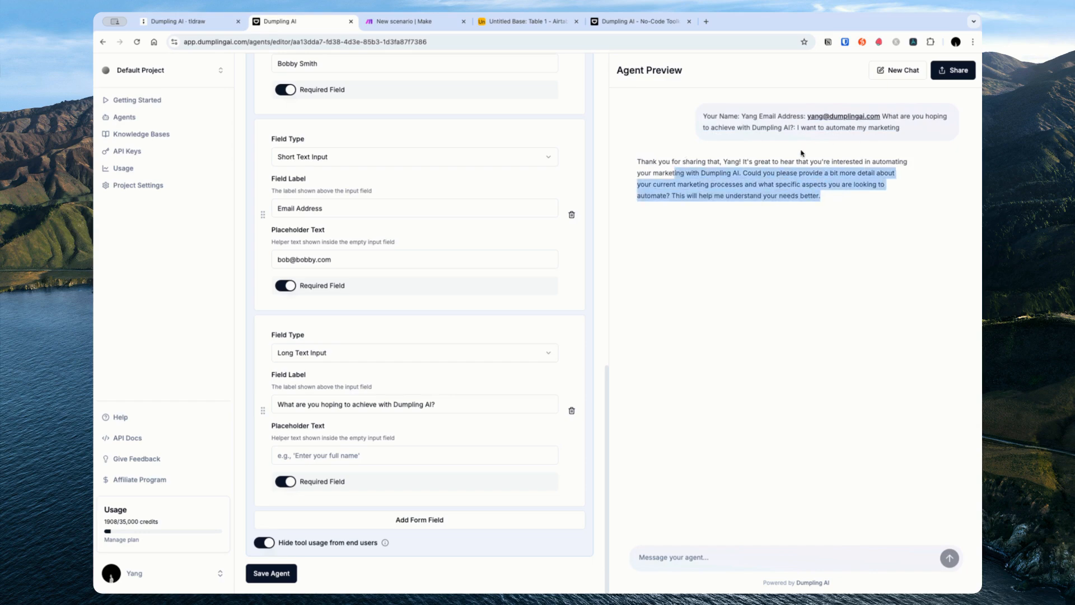
{"action": "left_click", "coordinate": [803, 176]}
{"action": "left_click_drag", "start_coordinate": [752, 173], "coordinate": [847, 183]}
{"action": "left_click", "coordinate": [843, 201]}
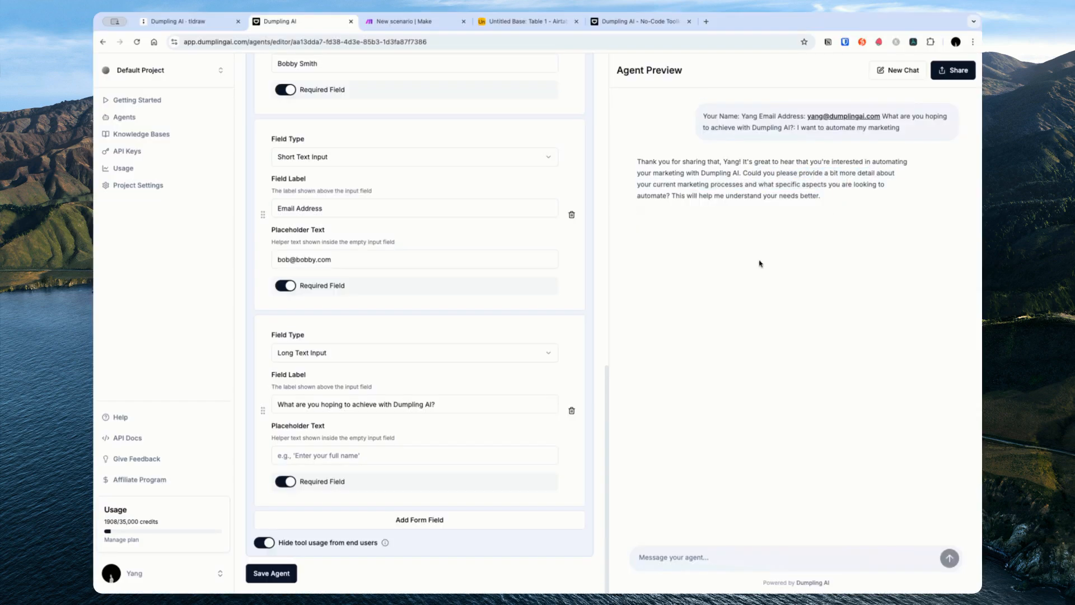
{"action": "scroll", "coordinate": [526, 316], "scroll_direction": "up", "scroll_amount": 10}
{"action": "scroll", "coordinate": [441, 260], "scroll_direction": "up", "scroll_amount": 4}
{"action": "left_click_drag", "start_coordinate": [291, 283], "coordinate": [350, 309]}
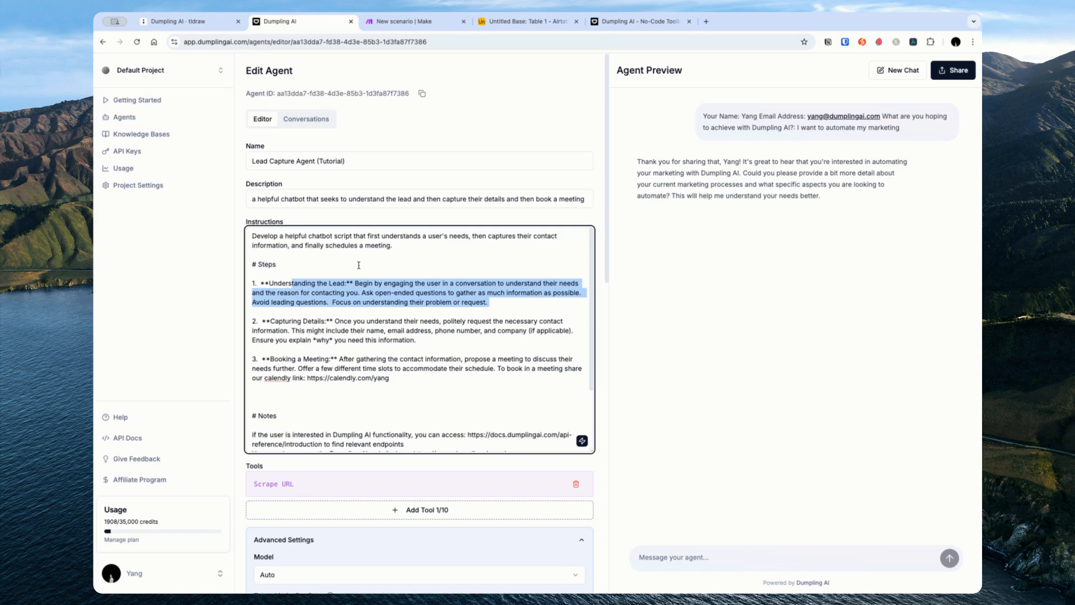
Step: Renumber the Capturing Details step as step 1
{"action": "left_click", "coordinate": [400, 303]}
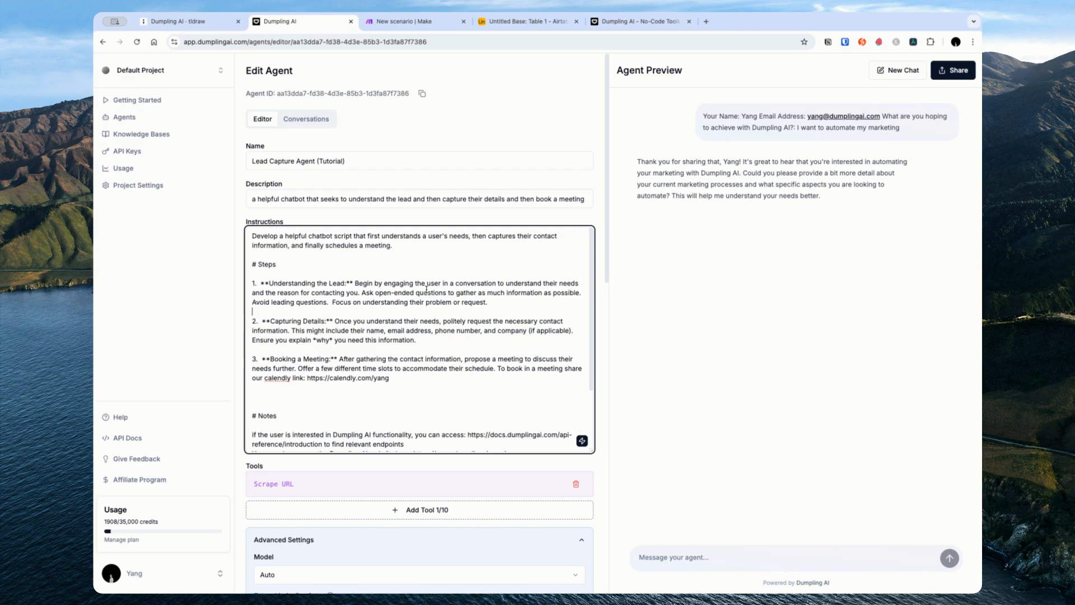
{"action": "left_click", "coordinate": [521, 21]}
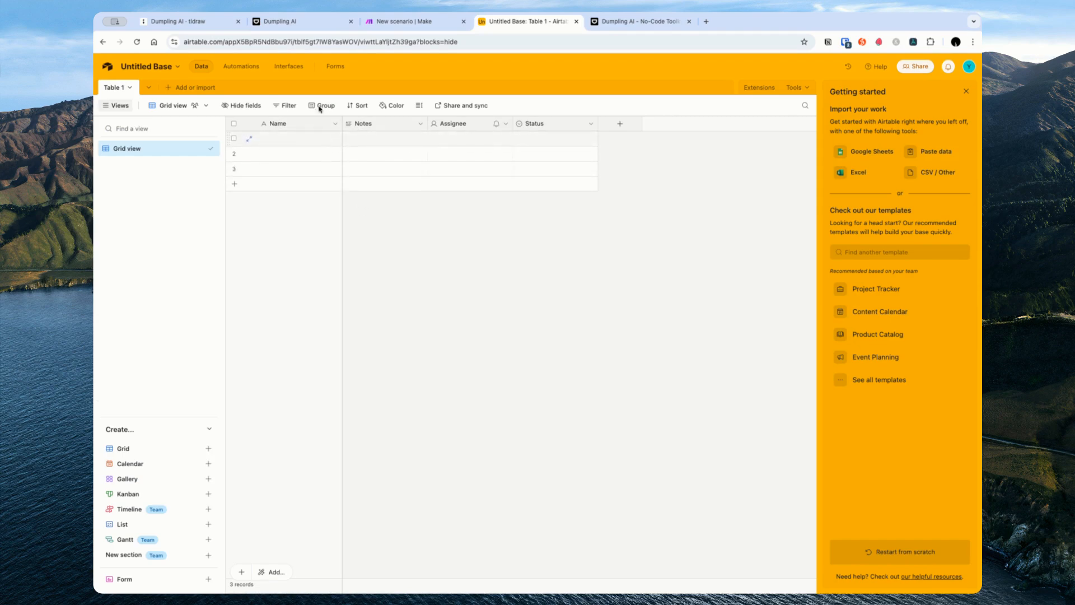
{"action": "left_click", "coordinate": [285, 22]}
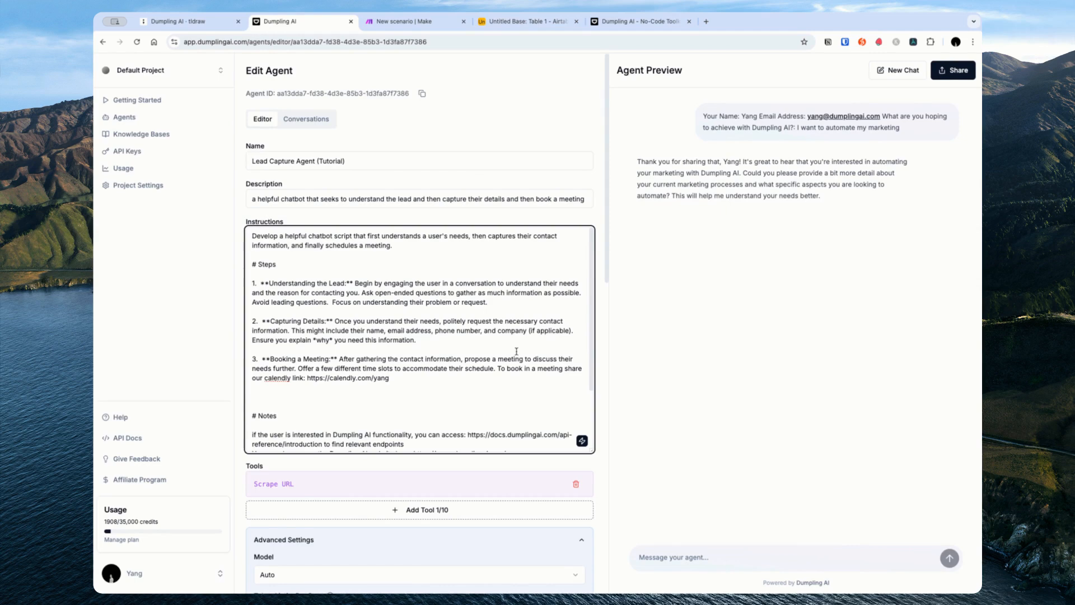
{"action": "left_click", "coordinate": [413, 274]}
{"action": "left_click", "coordinate": [314, 312]}
{"action": "key", "text": "Left"}
{"action": "key", "text": "shift+Left"}
{"action": "type", "text": "1"}
{"action": "key", "text": "Down"}
{"action": "key", "text": "Left"}
{"action": "key", "text": "Up"}
{"action": "key", "text": "Up"}
{"action": "key", "text": "Up"}
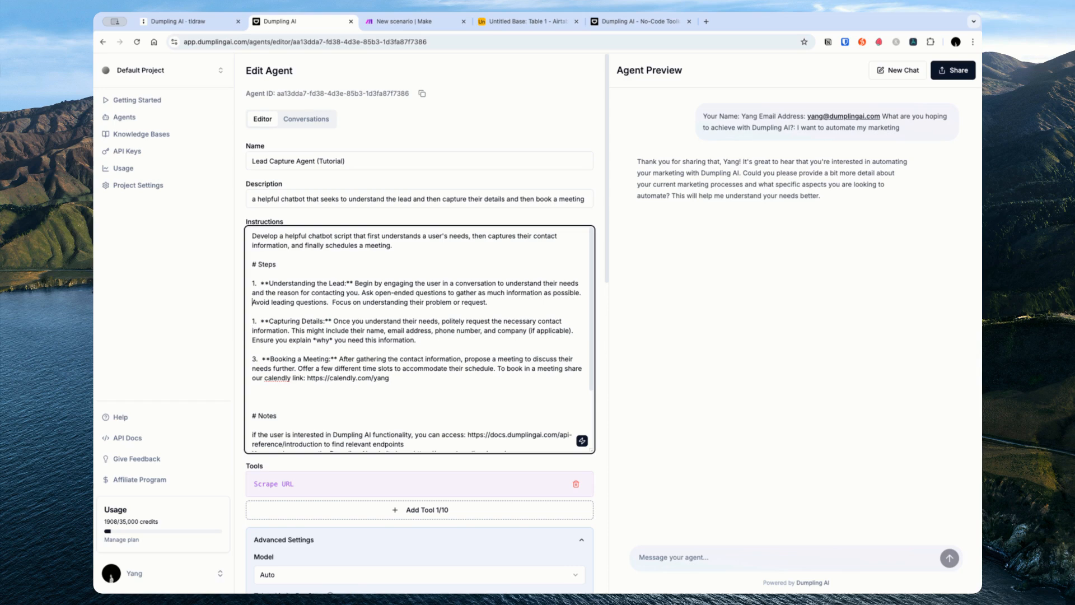
Step: Move the Understanding the Lead paragraph below Capturing Details as step 2
{"action": "key", "text": "Up"}
{"action": "key", "text": "Up"}
{"action": "key", "text": "shift+Down"}
{"action": "key", "text": "shift+Down"}
{"action": "key", "text": "shift+Down"}
{"action": "key", "text": "BackSpace"}
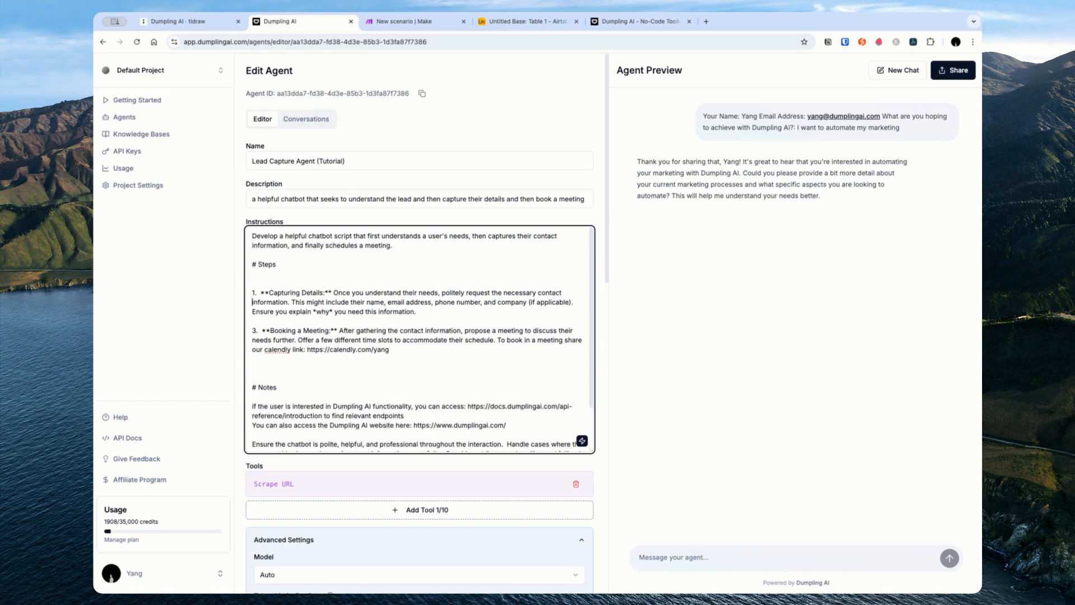
{"action": "key", "text": "Up"}
{"action": "key", "text": "Up"}
{"action": "key", "text": "BackSpace"}
{"action": "key", "text": "Down"}
{"action": "key", "text": "Down"}
{"action": "key", "text": "Down"}
{"action": "key", "text": "Down"}
{"action": "key", "text": "Down"}
{"action": "key", "text": "Return"}
{"action": "key", "text": "Return"}
{"action": "key", "text": "Up"}
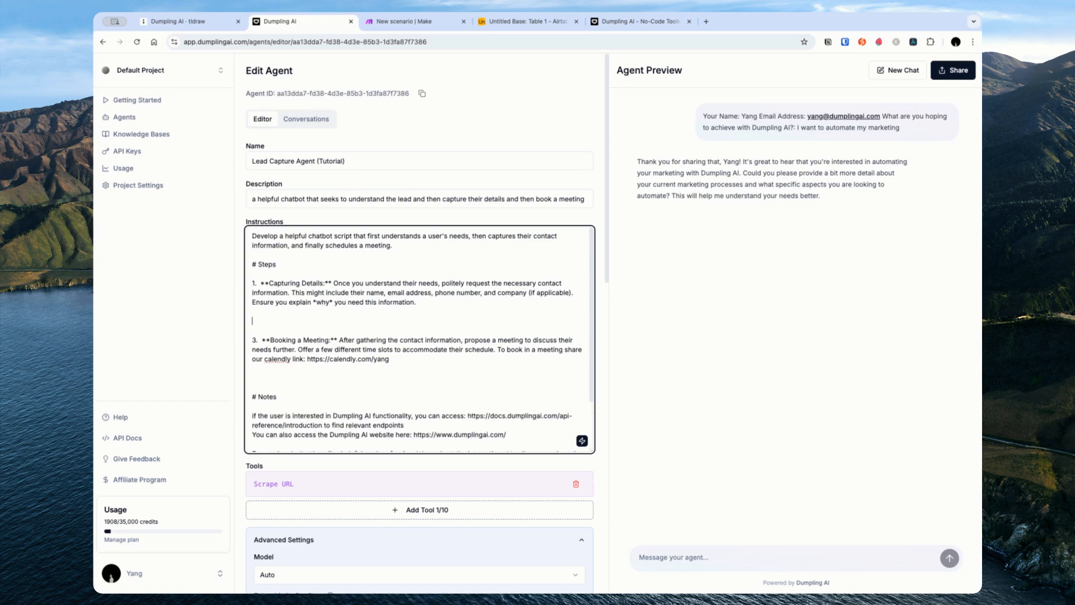
{"action": "key", "text": "super+v"}
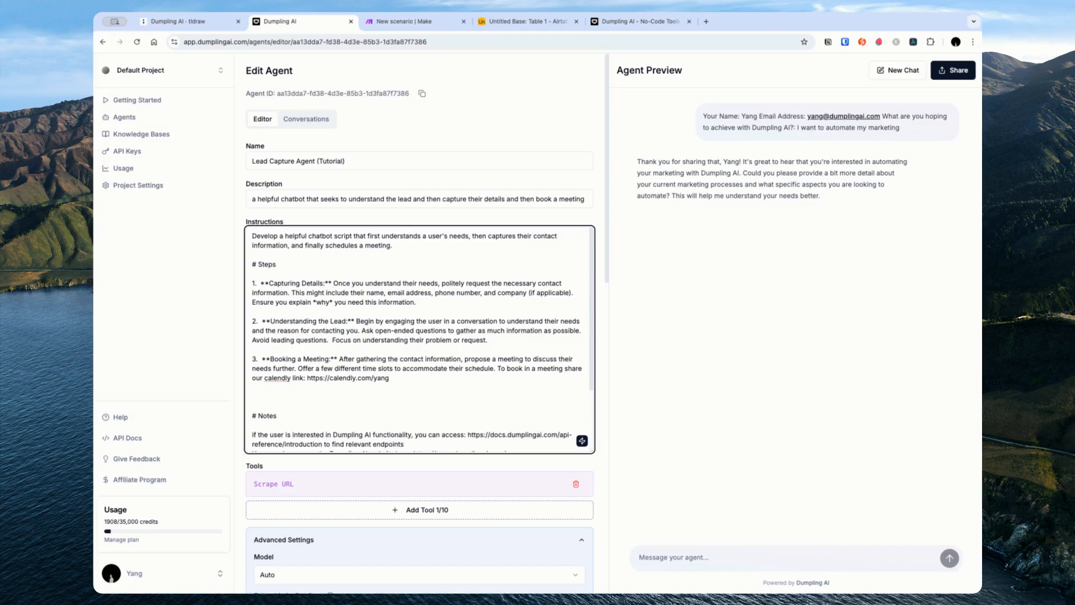
Step: Begin Capturing Details with 'If not already provided' and add saving the information to Airtable using Make.com
{"action": "key", "text": "alt+shift+Right"}
{"action": "key", "text": "alt+shift+Right"}
{"action": "key", "text": "alt+shift+Right"}
{"action": "key", "text": "alt+shift+Right"}
{"action": "key", "text": "alt+shift+Right"}
{"action": "key", "text": "alt+shift+Right"}
{"action": "key", "text": "alt+shift+Left"}
{"action": "key", "text": "alt+shift+Right"}
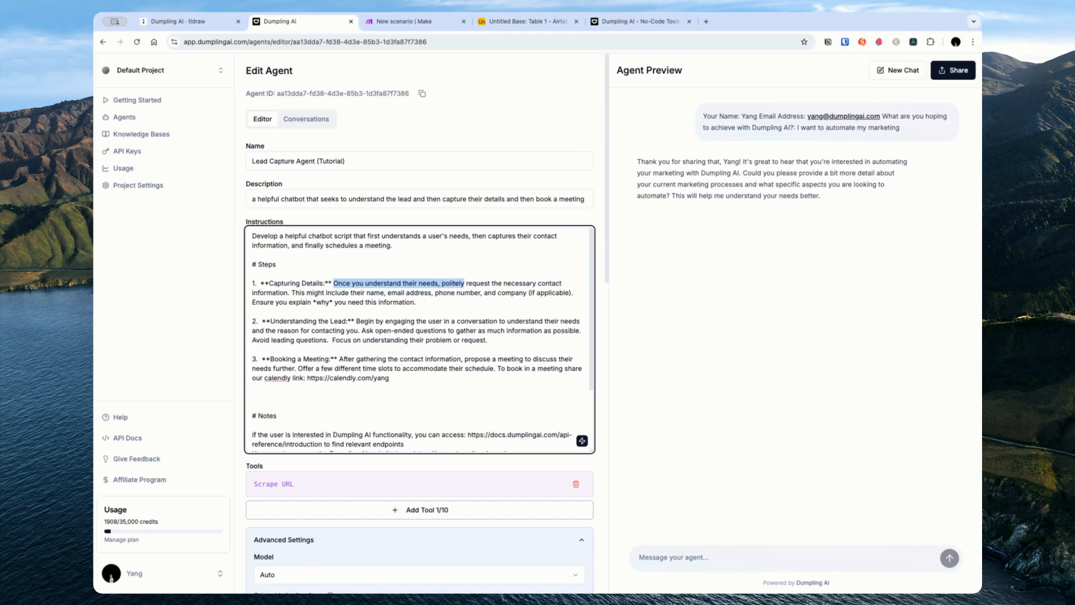
{"action": "type", "text": "If not a"}
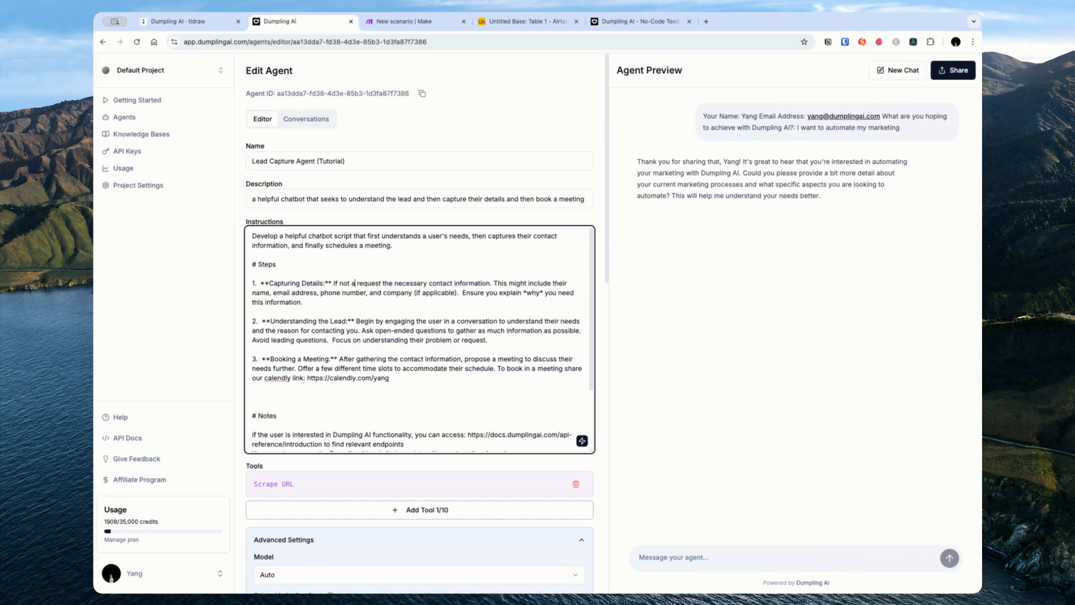
{"action": "type", "text": "lready provided."}
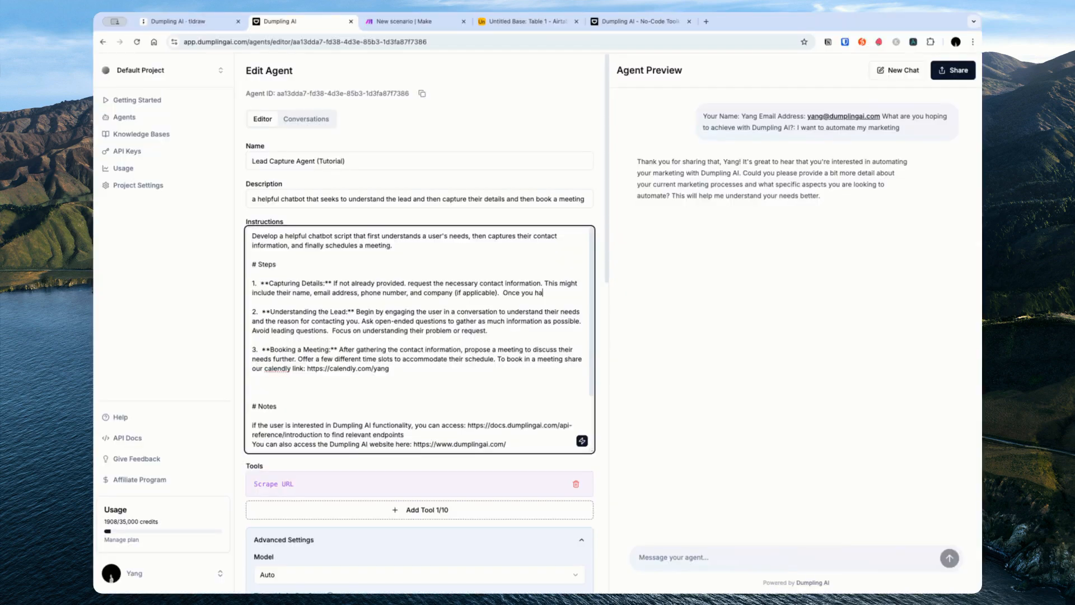
{"action": "type", "text": "ve this in"}
{"action": "type", "text": "formation"}
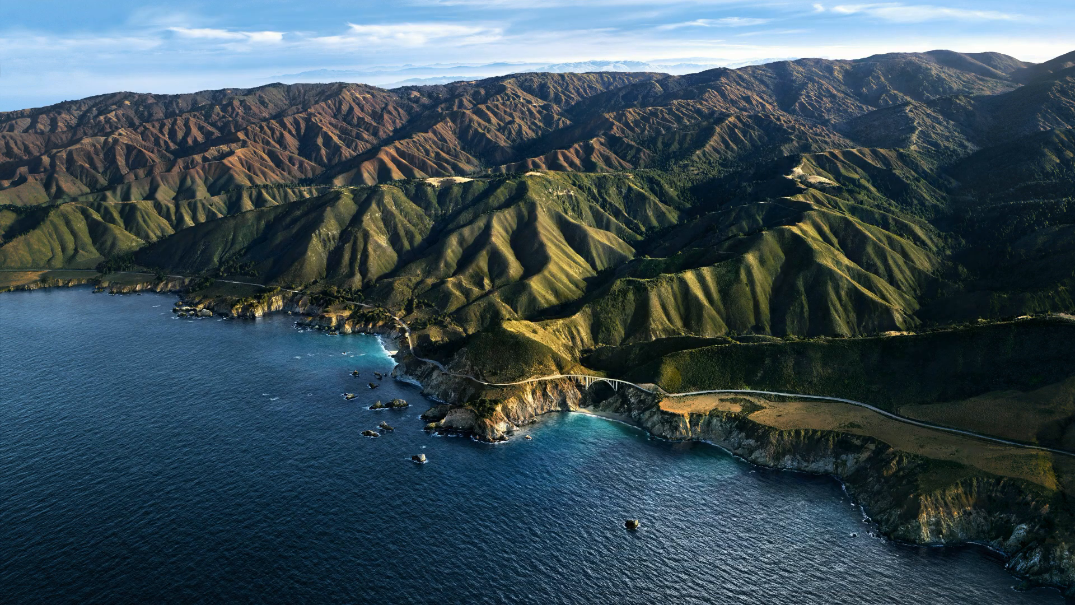
{"action": "type", "text": "using the "}
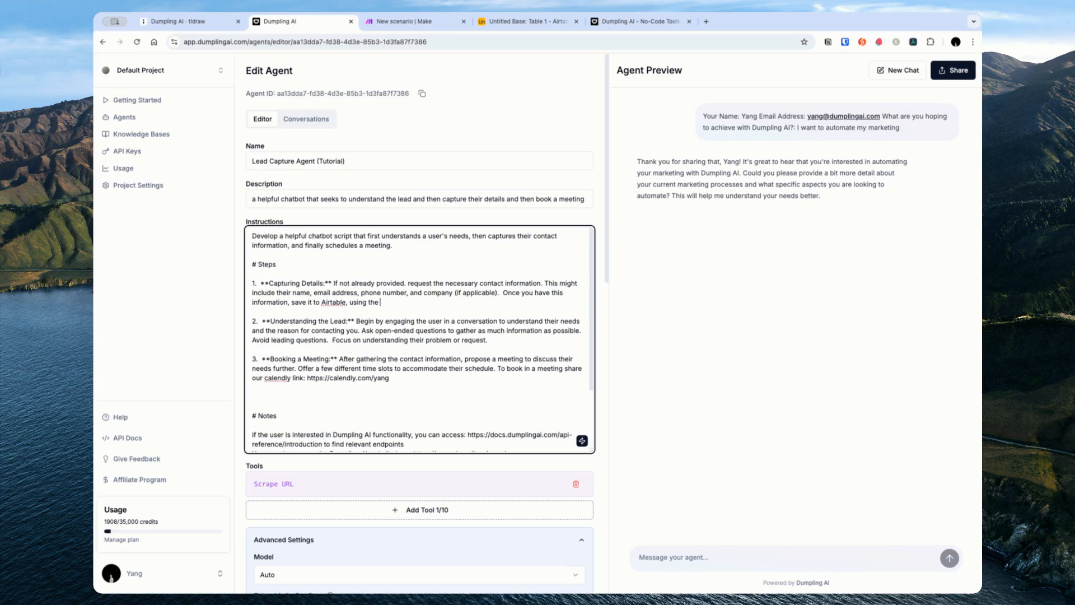
{"action": "type", "text": "Make.com"}
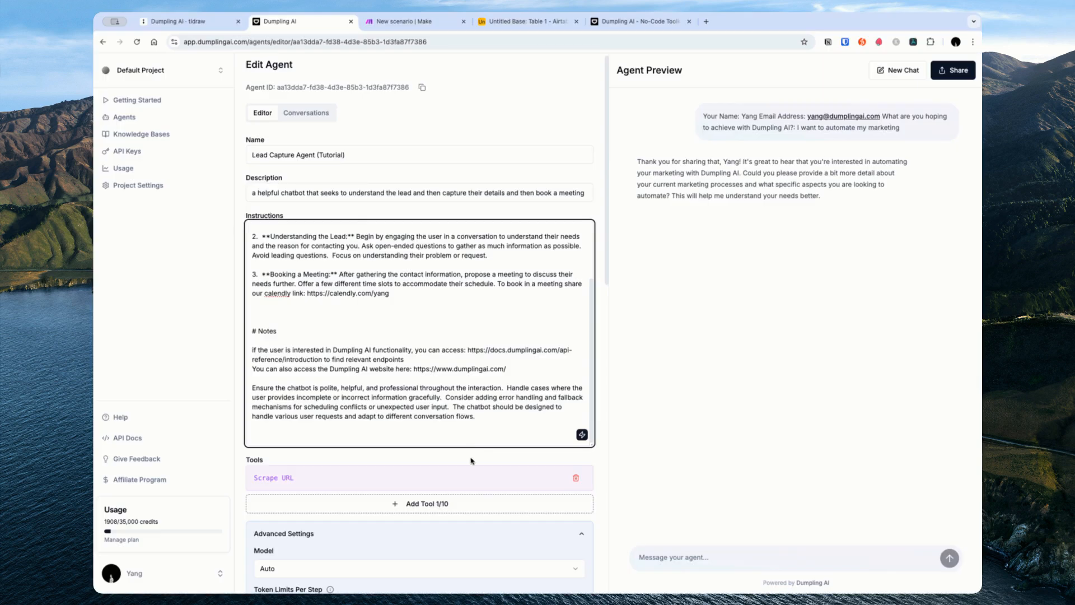
Step: Pick the Make.com webhook tool type, close the Make scenario tab, and return to its settings
{"action": "left_click", "coordinate": [428, 504]}
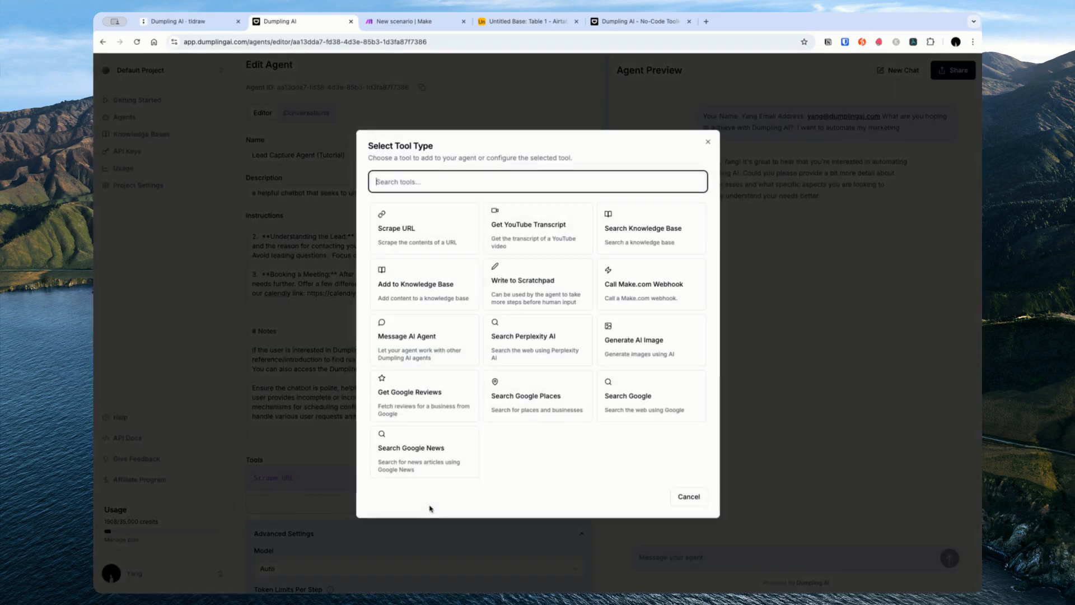
{"action": "left_click", "coordinate": [633, 305]}
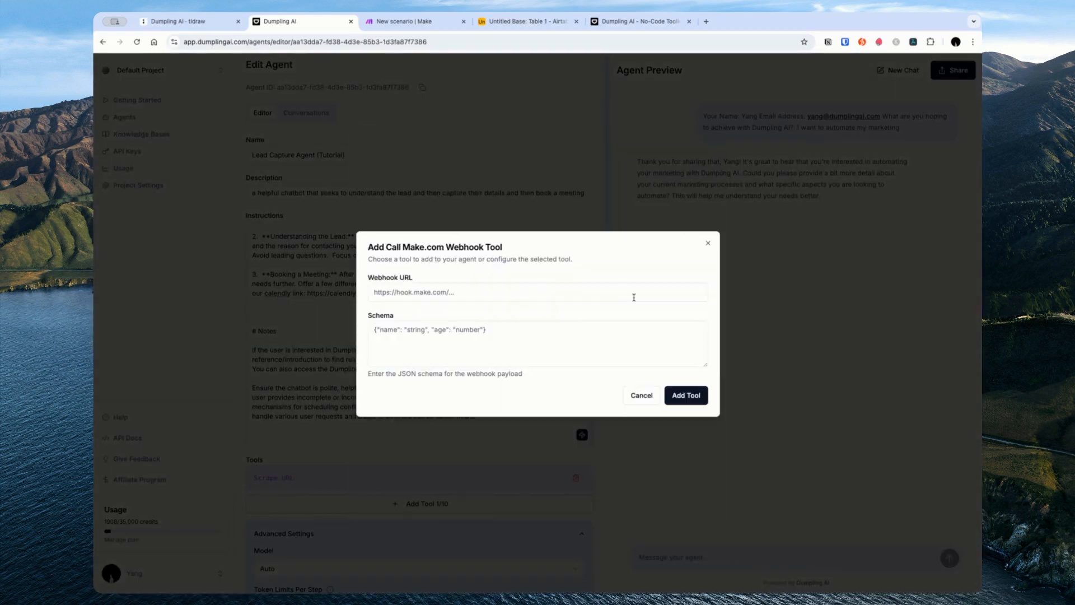
{"action": "middle_click", "coordinate": [408, 24]}
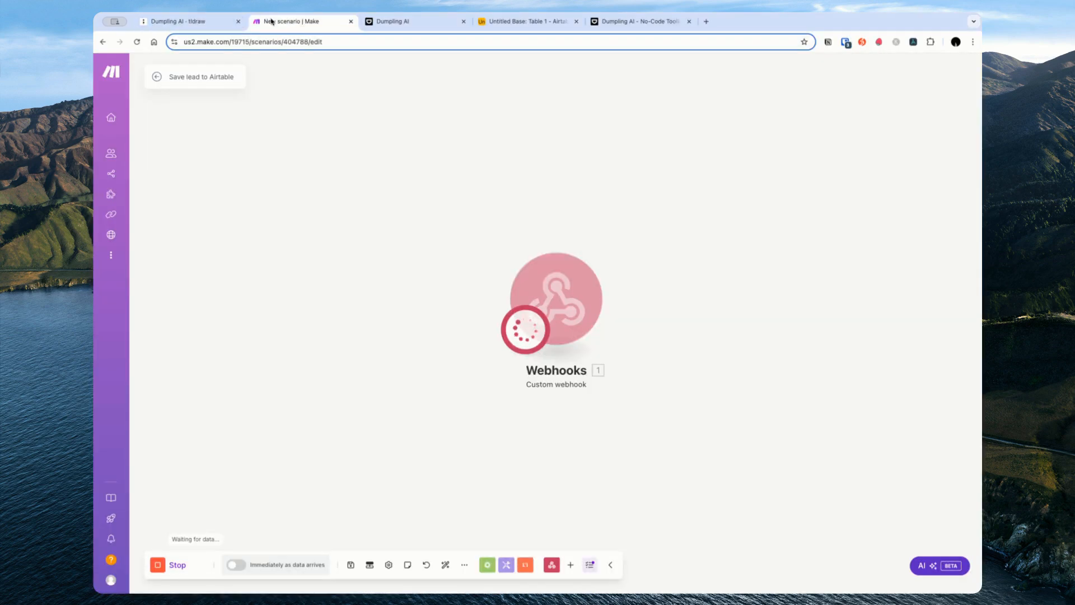
{"action": "left_click", "coordinate": [195, 27]}
{"action": "left_click", "coordinate": [398, 23]}
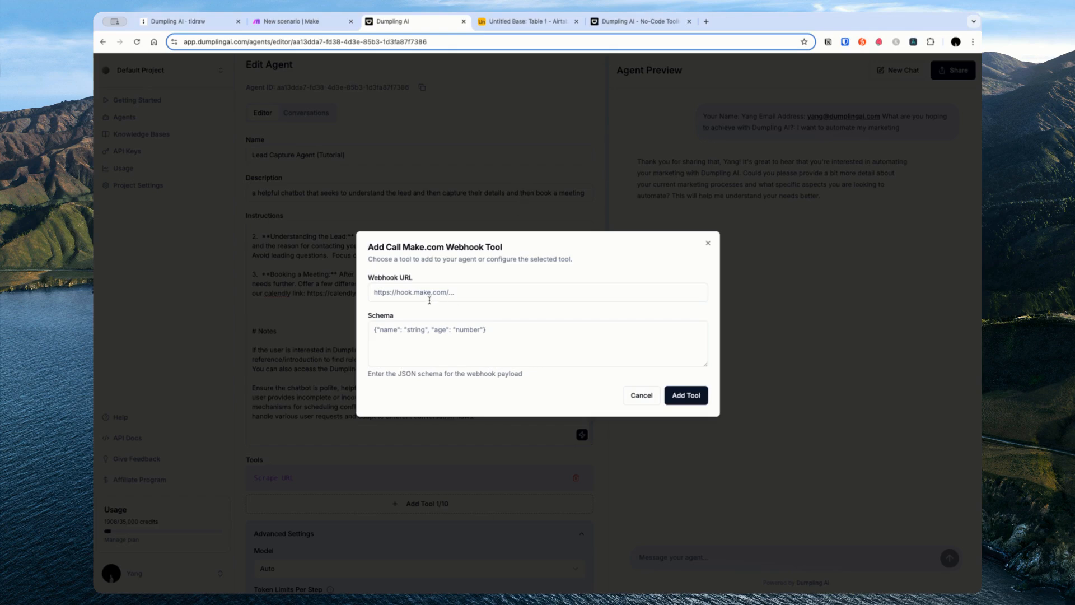
Step: Paste the Make webhook URL, set the schema to name, email and motivation strings, and add the tool
{"action": "left_click", "coordinate": [448, 300]}
{"action": "key", "text": "super+v"}
{"action": "left_click", "coordinate": [503, 329]}
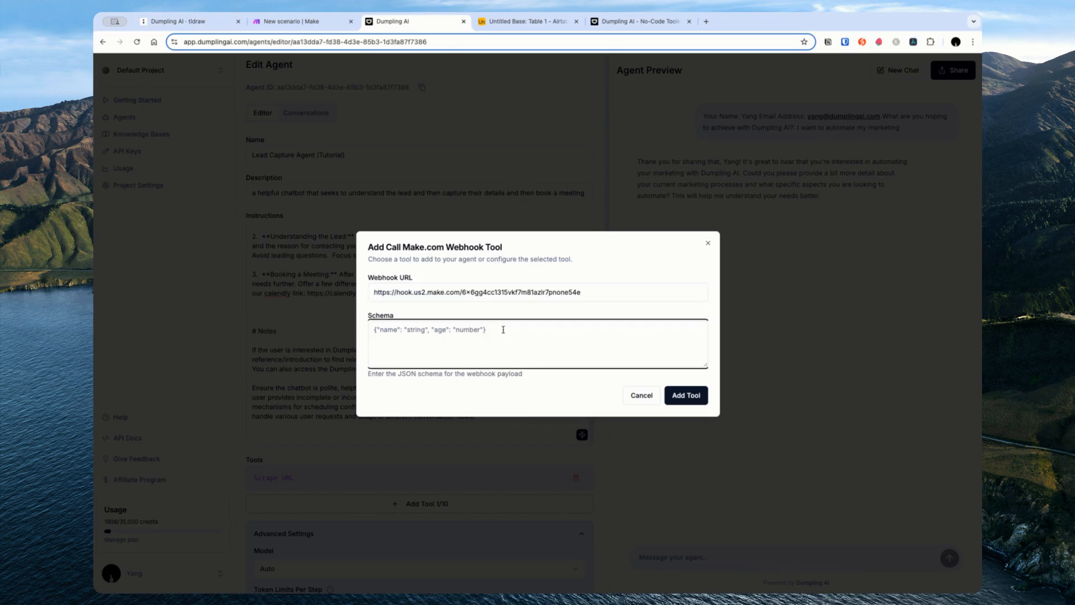
{"action": "type", "text": "{\"name\":string, \"email\": string, \"company\":"}
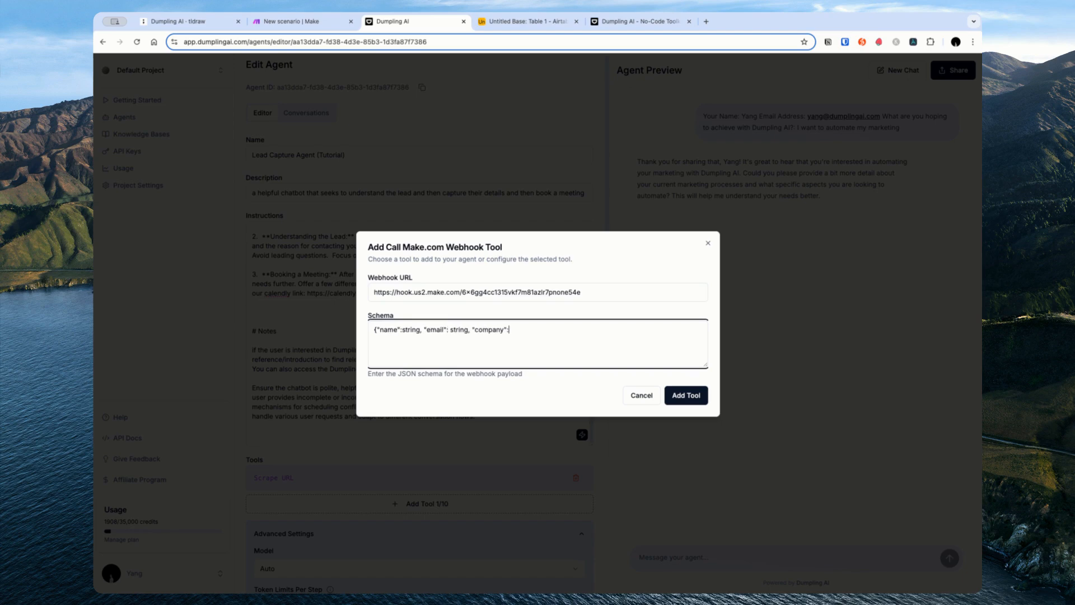
{"action": "type", "text": "string}"}
{"action": "double_click", "coordinate": [490, 330]}
{"action": "type", "text": "motivation"}
{"action": "left_click", "coordinate": [686, 394]}
Step: Start a fresh preview conversation with the agent
{"action": "scroll", "coordinate": [473, 375], "scroll_direction": "down", "scroll_amount": 4}
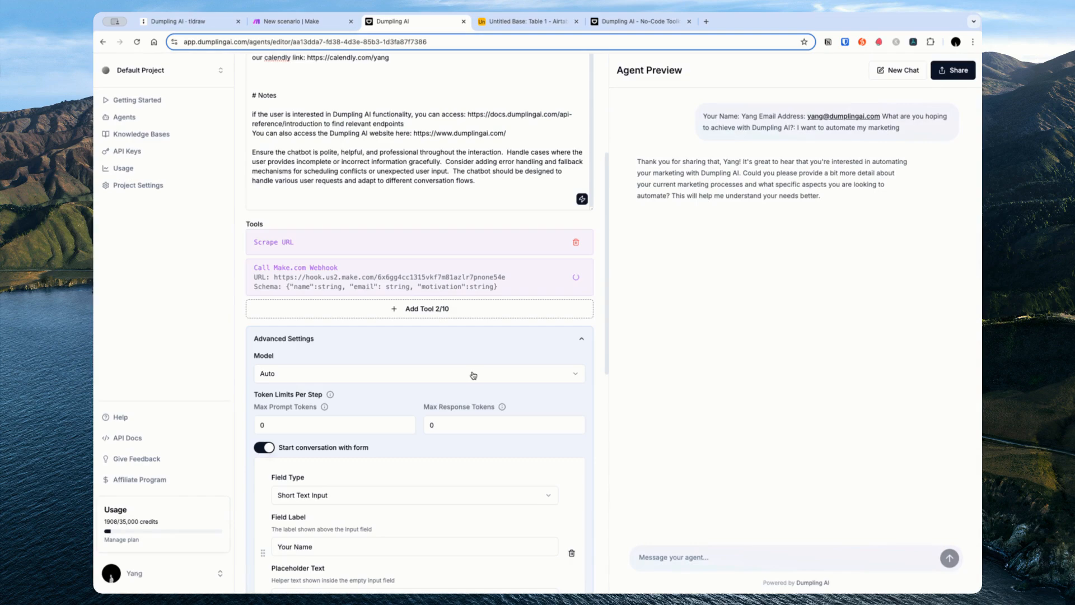
{"action": "scroll", "coordinate": [500, 282], "scroll_direction": "up", "scroll_amount": 3}
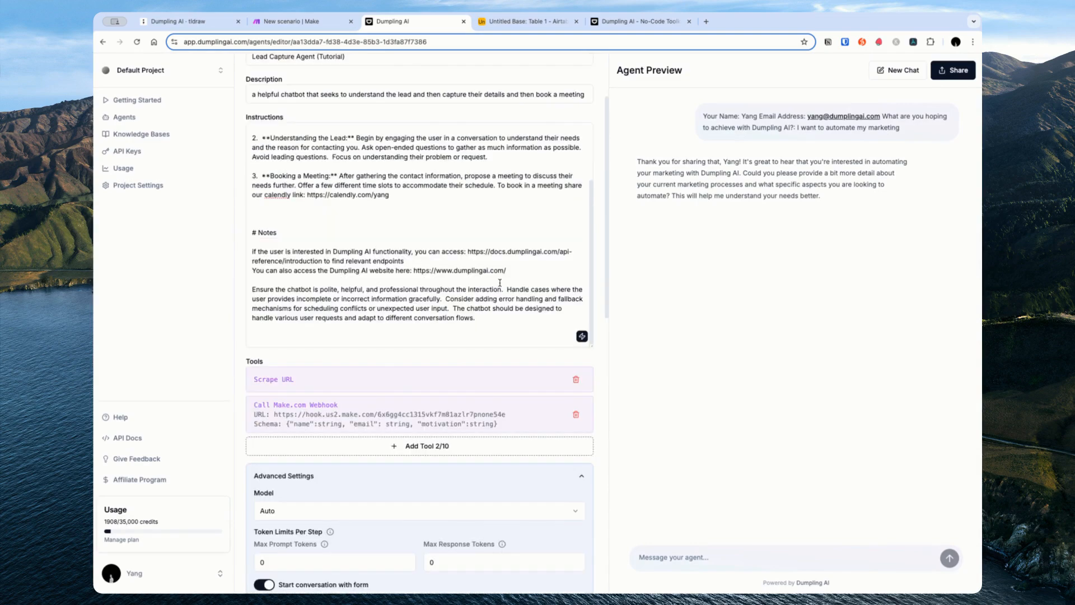
{"action": "scroll", "coordinate": [500, 282], "scroll_direction": "up", "scroll_amount": 1}
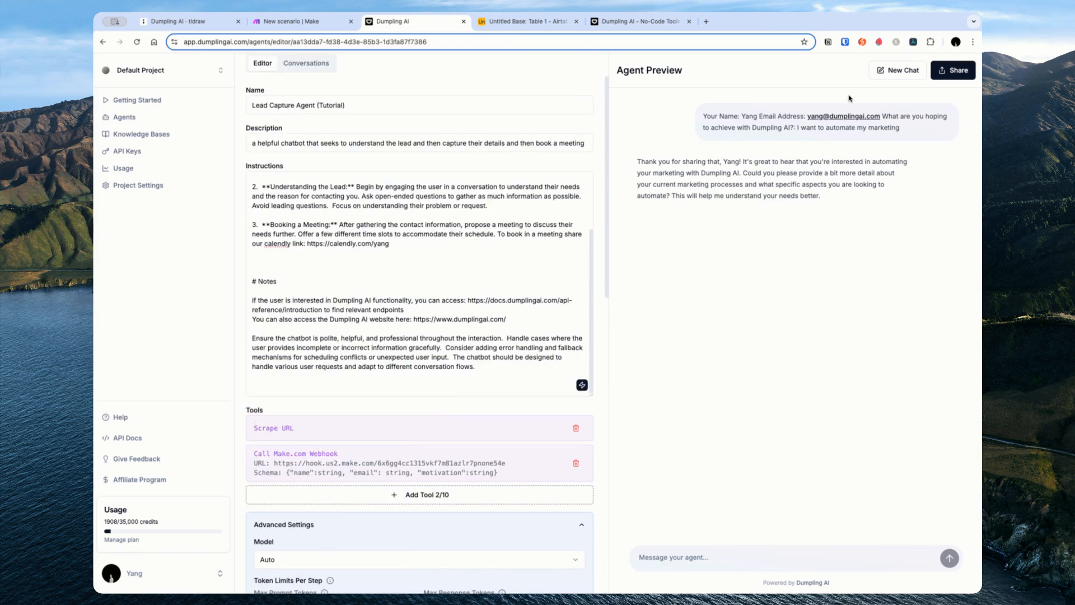
{"action": "left_click", "coordinate": [881, 77]}
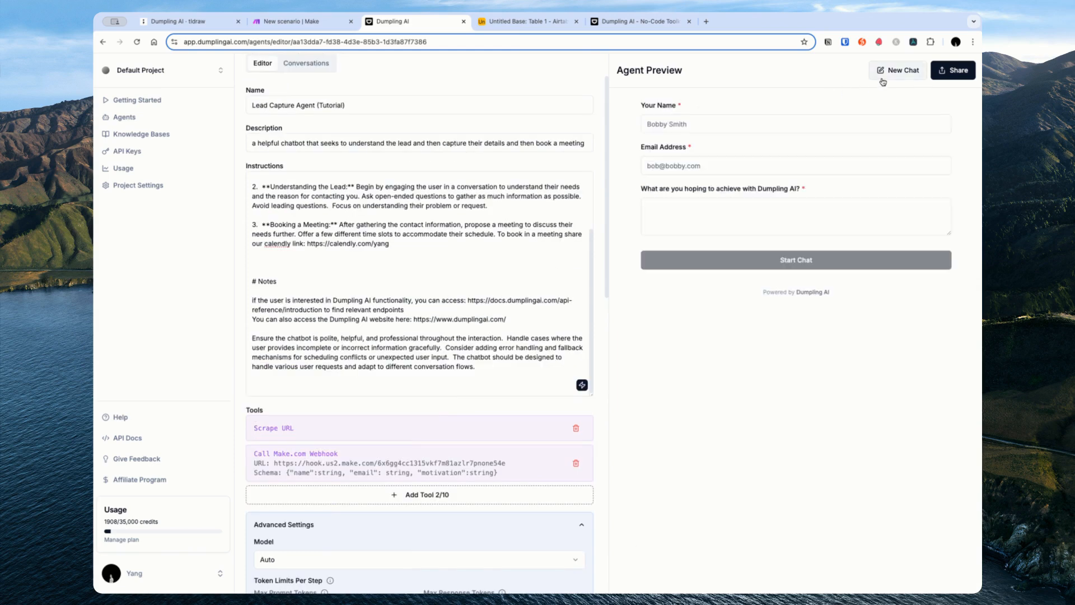
Step: Submit a test lead's name, email and goal 'scale my content with ai' to start chatting
{"action": "left_click", "coordinate": [778, 126]}
{"action": "type", "text": "yang"}
{"action": "key", "text": "Tab"}
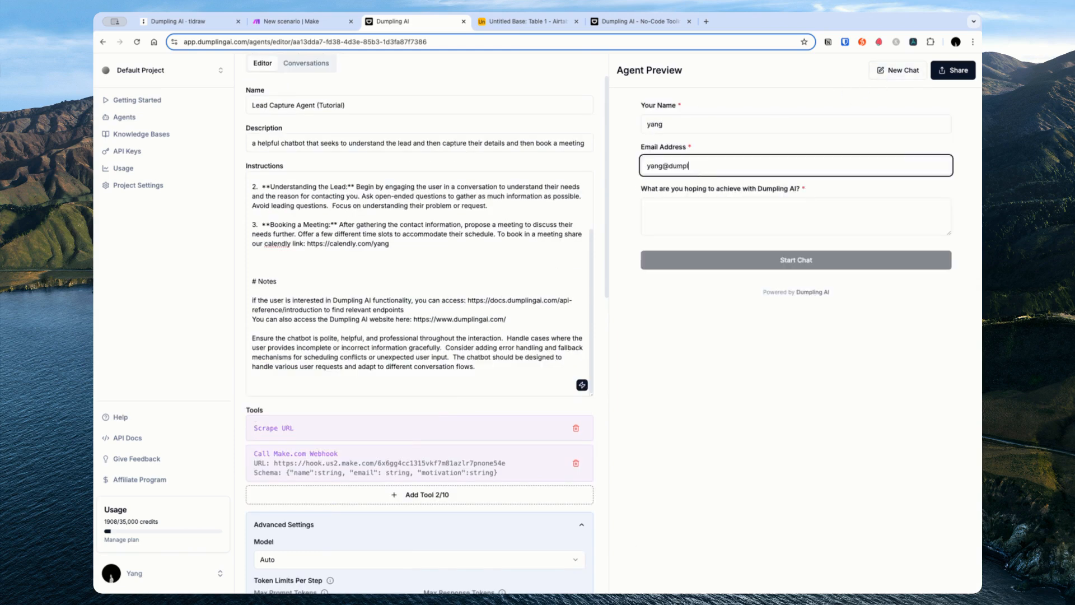
{"action": "key", "text": "Tab"}
{"action": "type", "text": "scale my"}
{"action": "type", "text": "t with ai"}
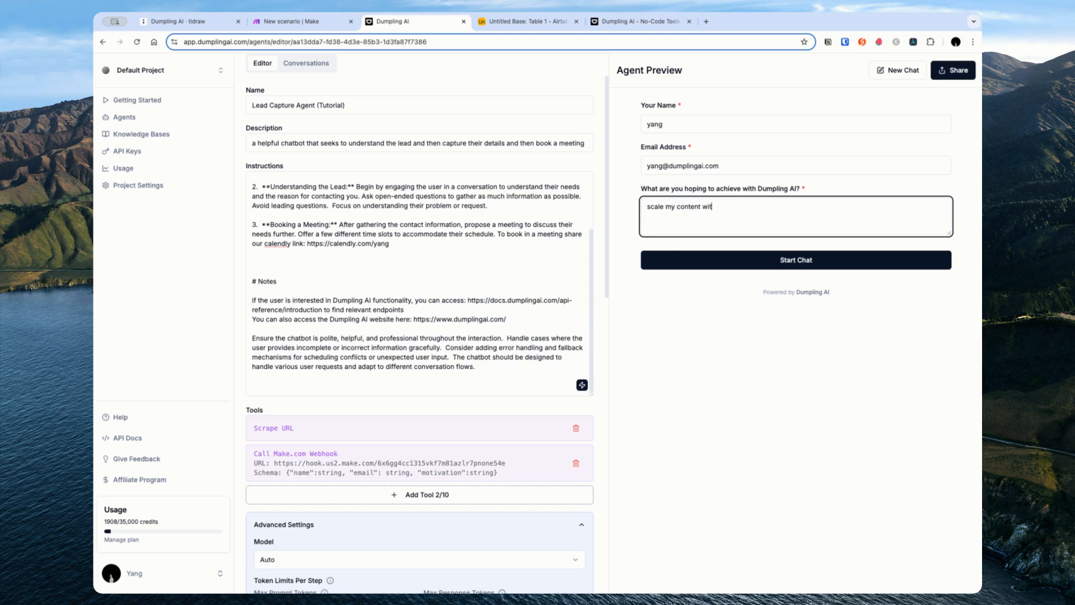
{"action": "left_click", "coordinate": [829, 253]}
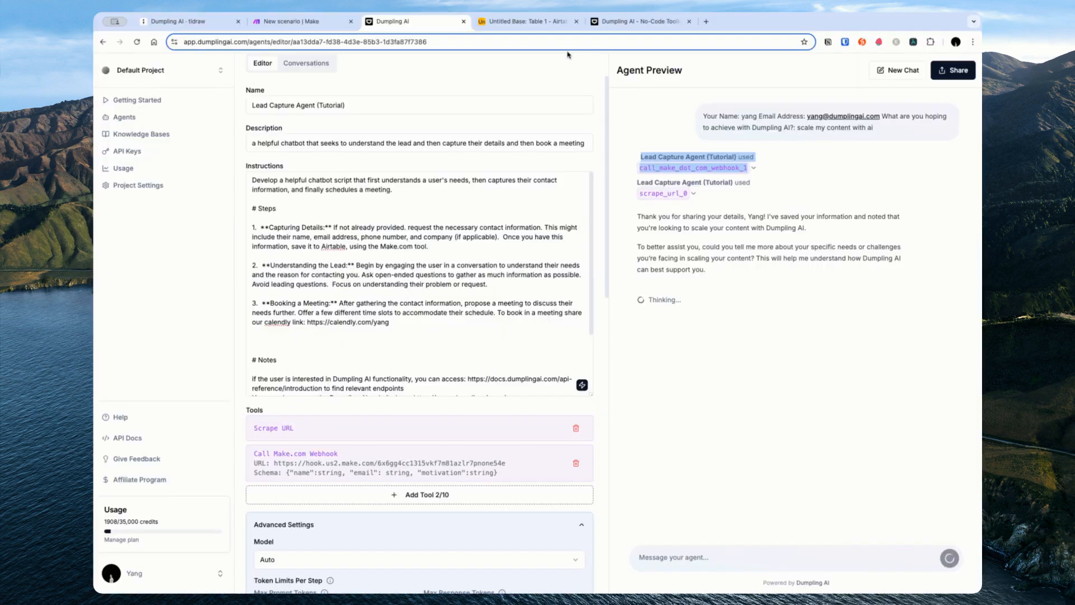
Step: Confirm the webhook received name, email and motivation, then add an Airtable Create a Record module
{"action": "left_click_drag", "start_coordinate": [332, 23], "coordinate": [480, 28]}
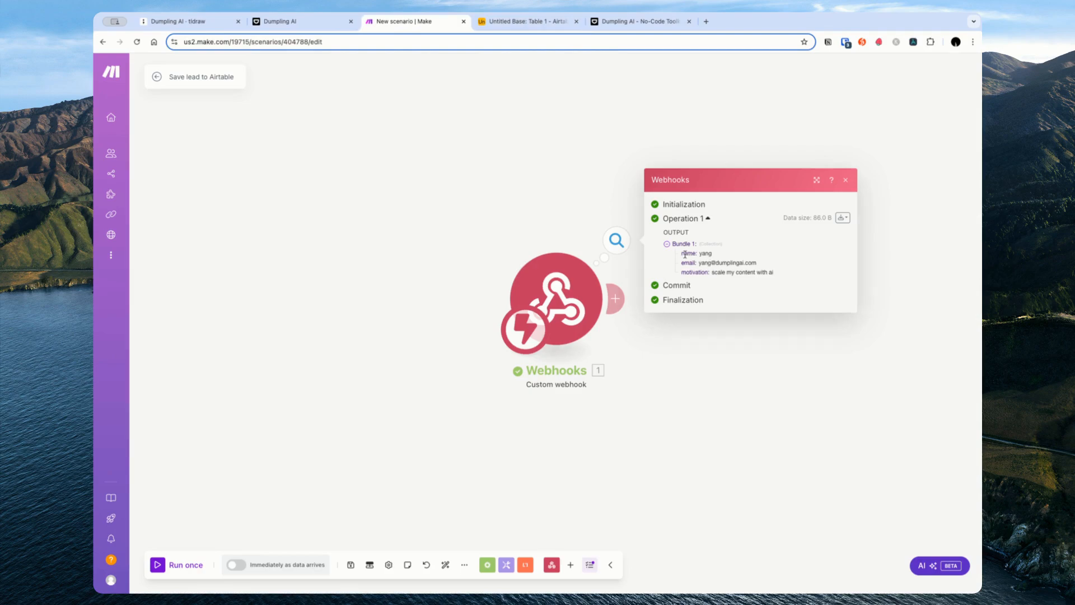
{"action": "left_click_drag", "start_coordinate": [685, 254], "coordinate": [774, 273]}
{"action": "left_click", "coordinate": [838, 351]}
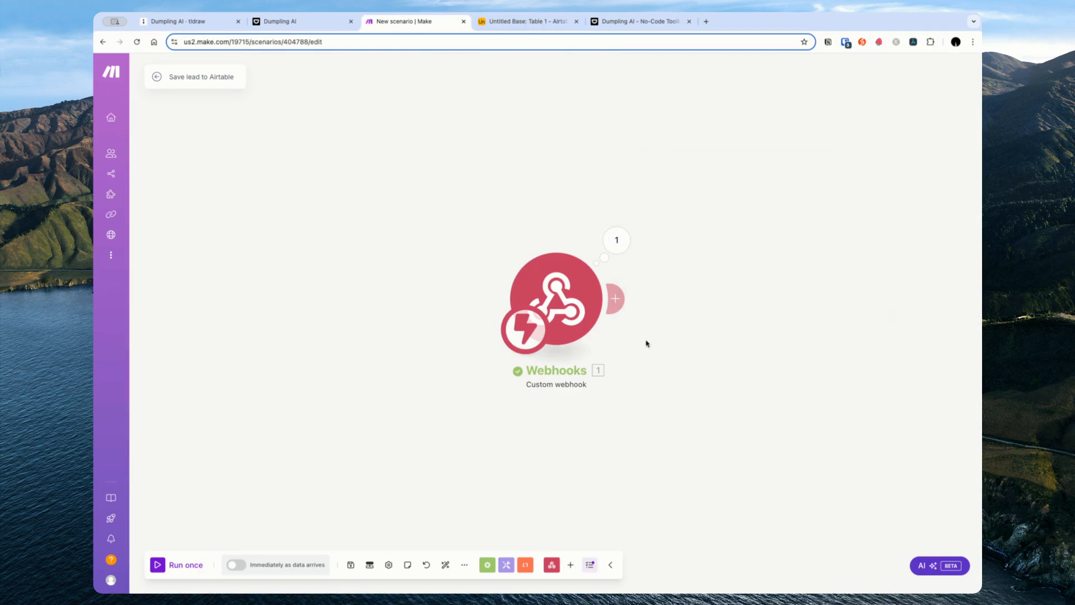
{"action": "left_click", "coordinate": [617, 313]}
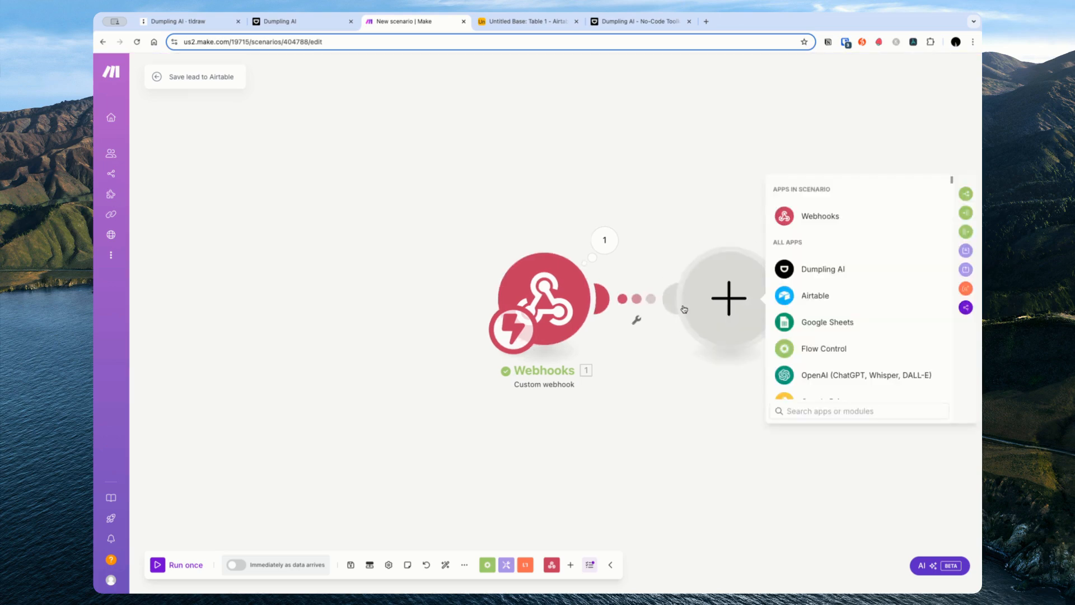
{"action": "left_click", "coordinate": [816, 303]}
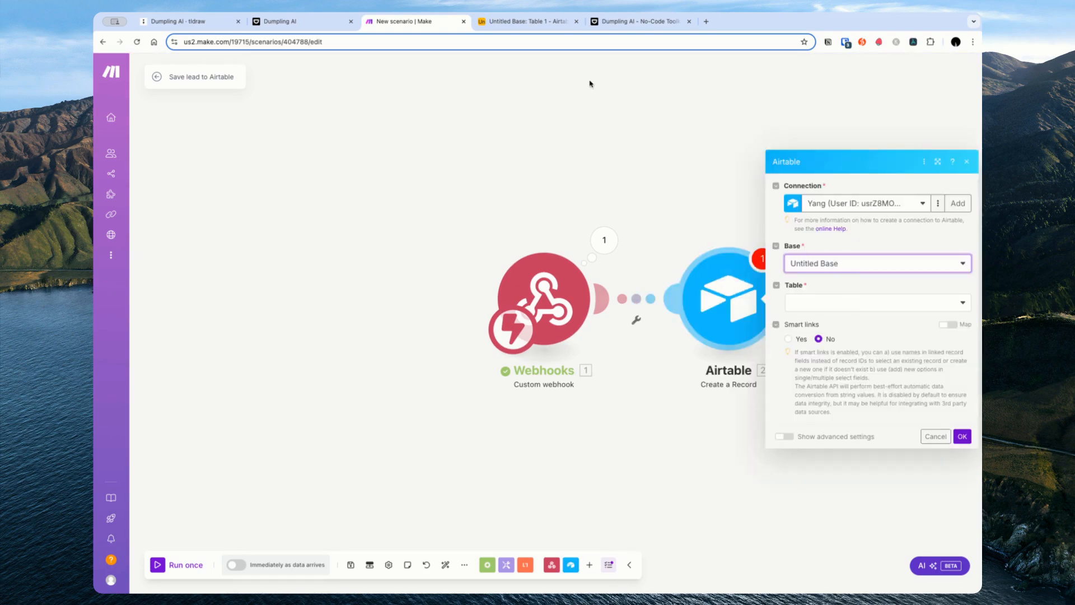
{"action": "left_click", "coordinate": [523, 22]}
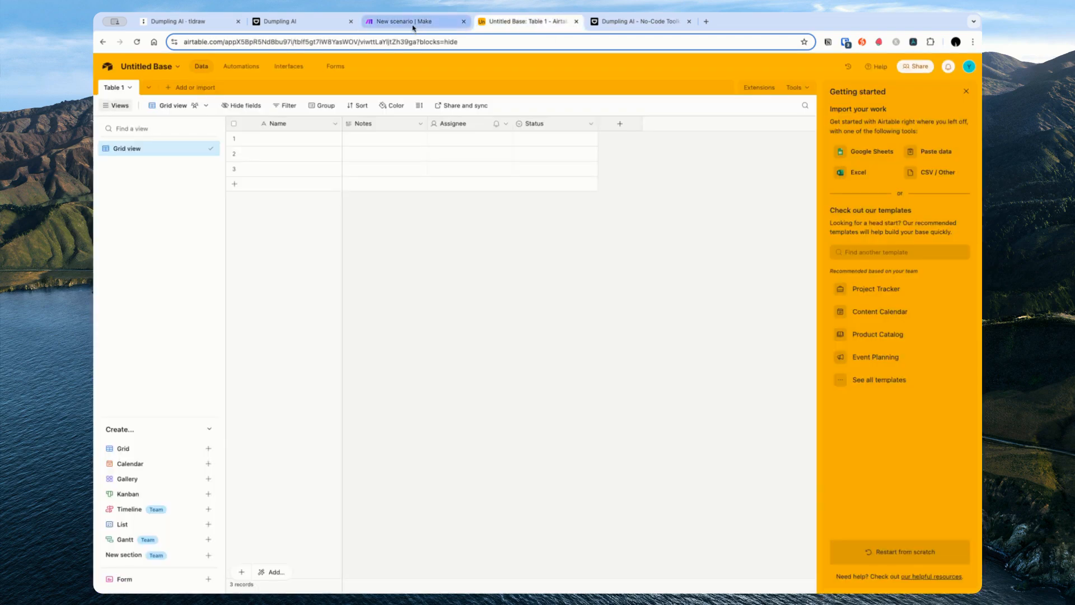
Step: Set the Make Airtable module's target table to Table 1
{"action": "left_click", "coordinate": [413, 22]}
{"action": "left_click", "coordinate": [812, 303]}
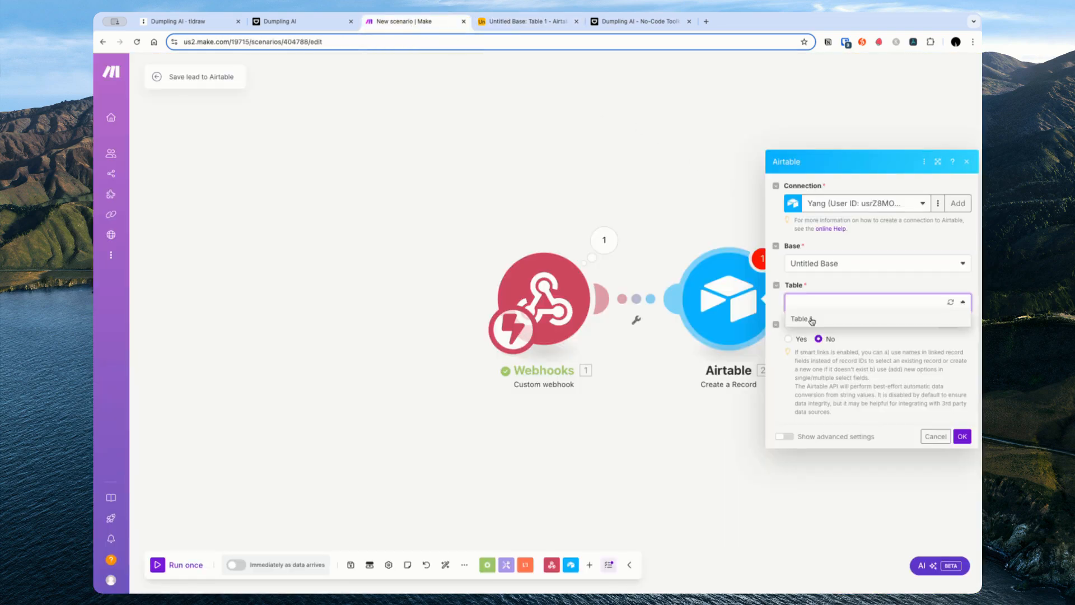
{"action": "left_click", "coordinate": [811, 319]}
Step: In Airtable, rename the Notes column to Email and make it an Email field
{"action": "left_click", "coordinate": [555, 22]}
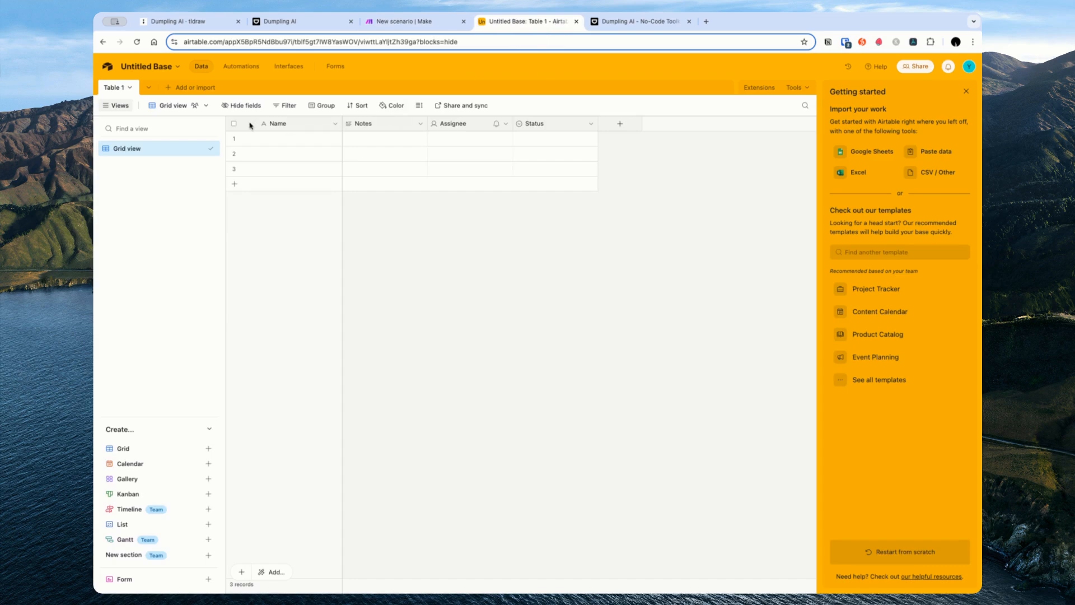
{"action": "left_click", "coordinate": [420, 123]}
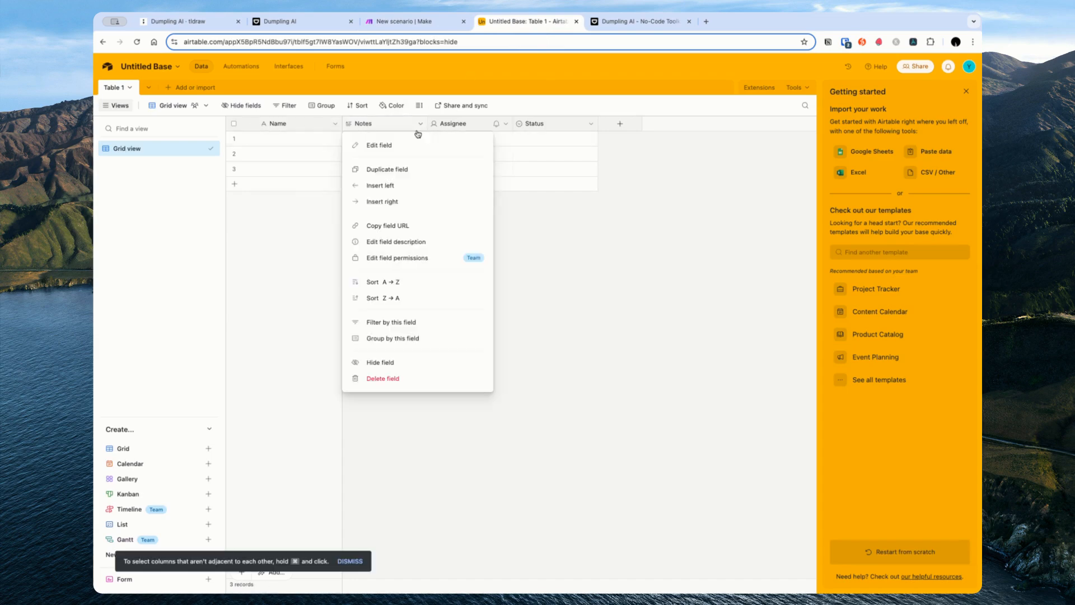
{"action": "left_click", "coordinate": [406, 146]}
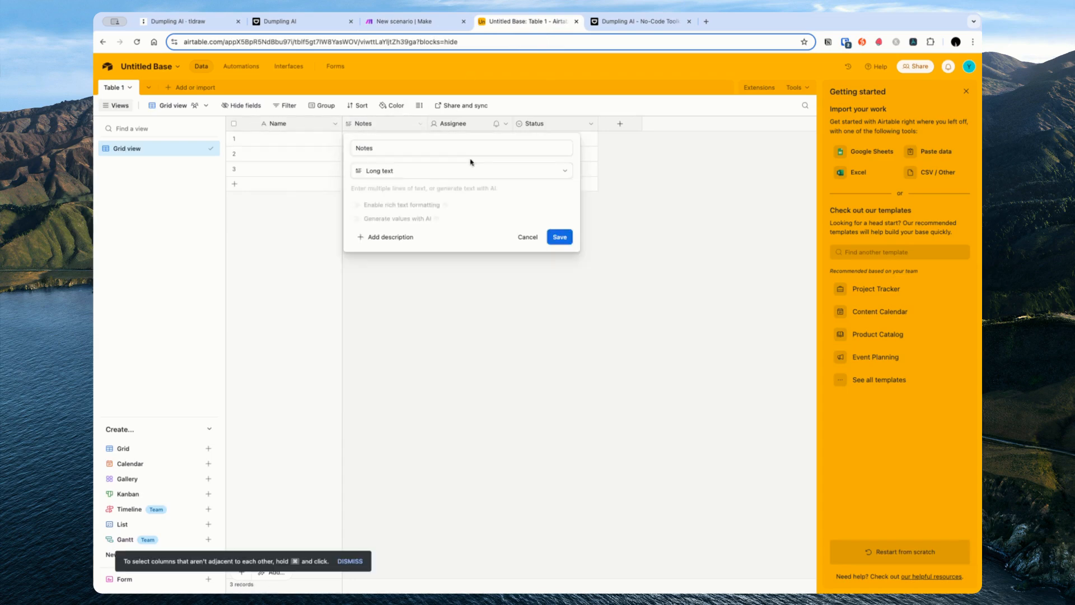
{"action": "left_click", "coordinate": [501, 147]}
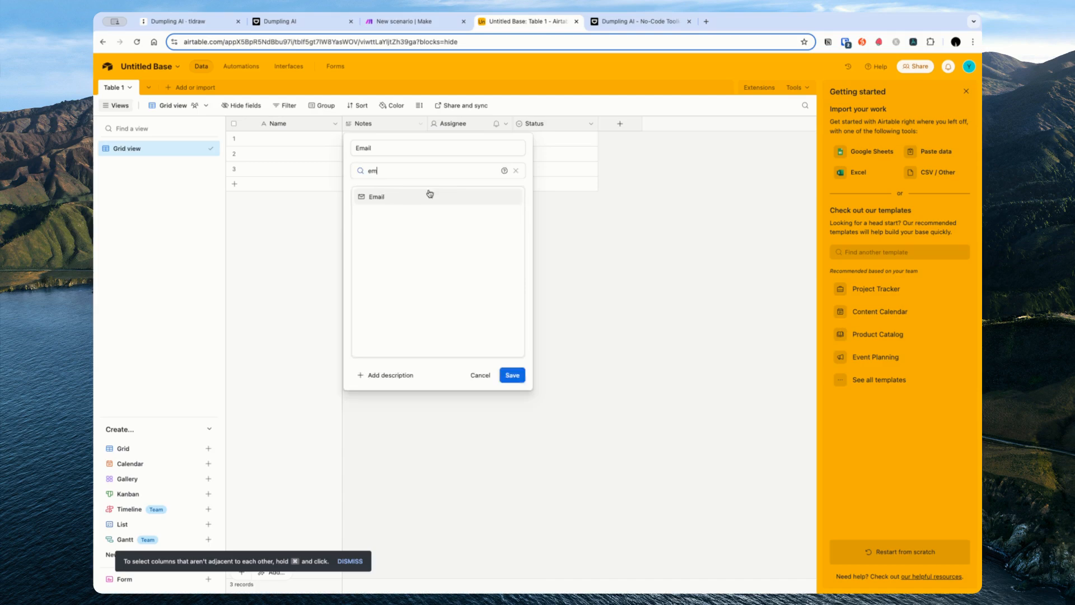
{"action": "left_click", "coordinate": [432, 192]}
{"action": "key", "text": "Return"}
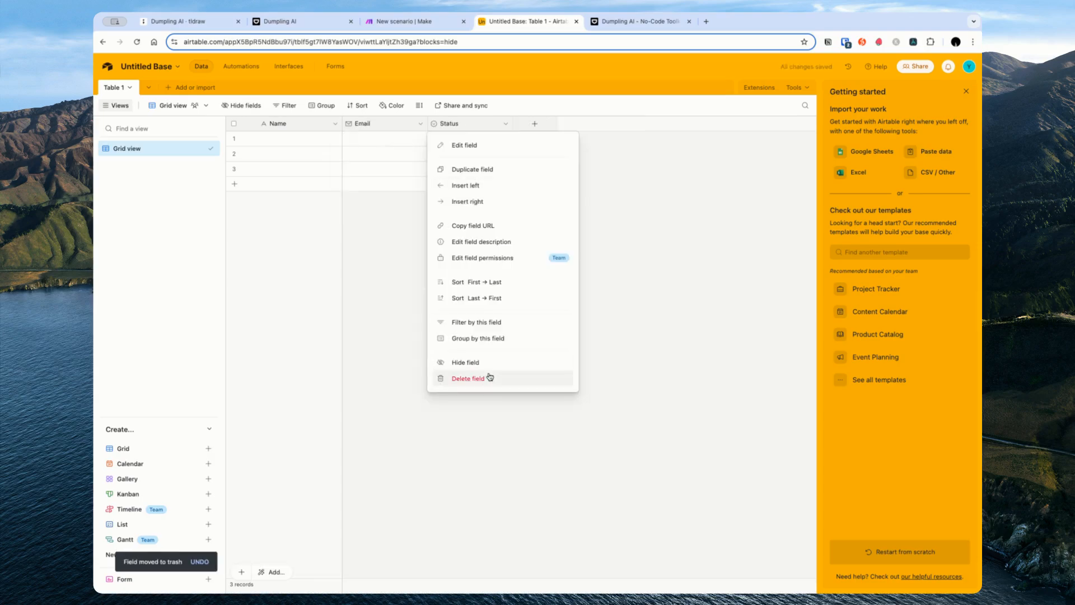
Step: Delete the Assignee column and add a long-text Motivation column, then return to Make
{"action": "left_click", "coordinate": [488, 376]}
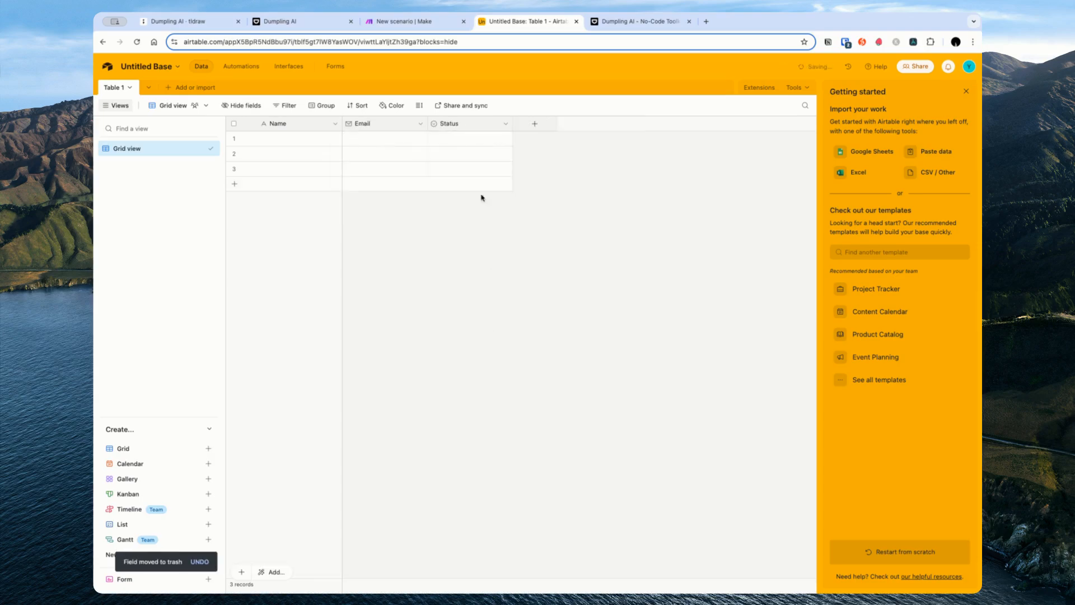
{"action": "left_click", "coordinate": [460, 123]}
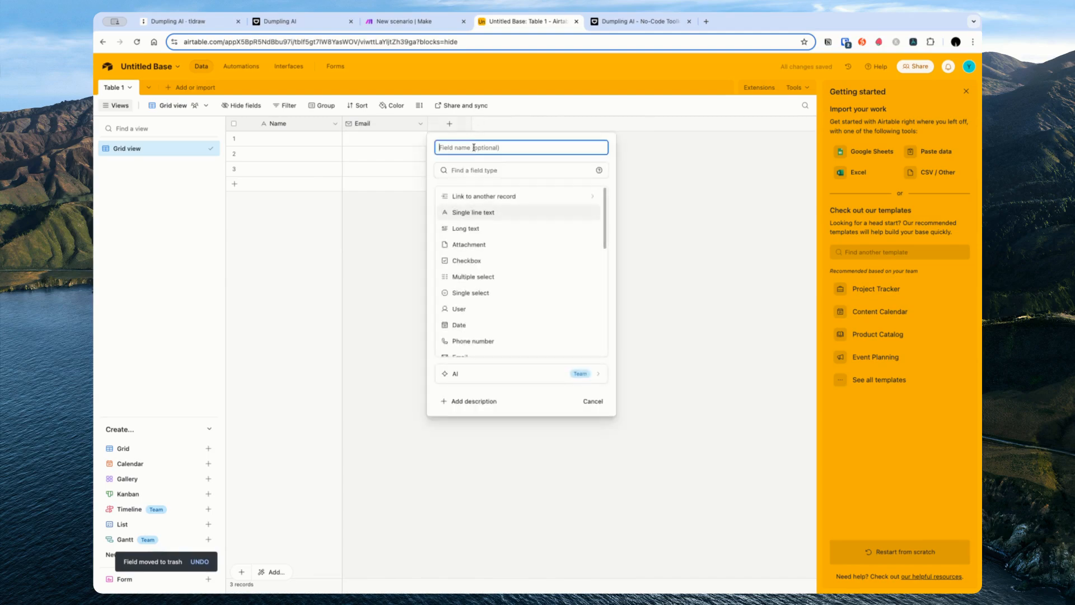
{"action": "type", "text": "Motivation"}
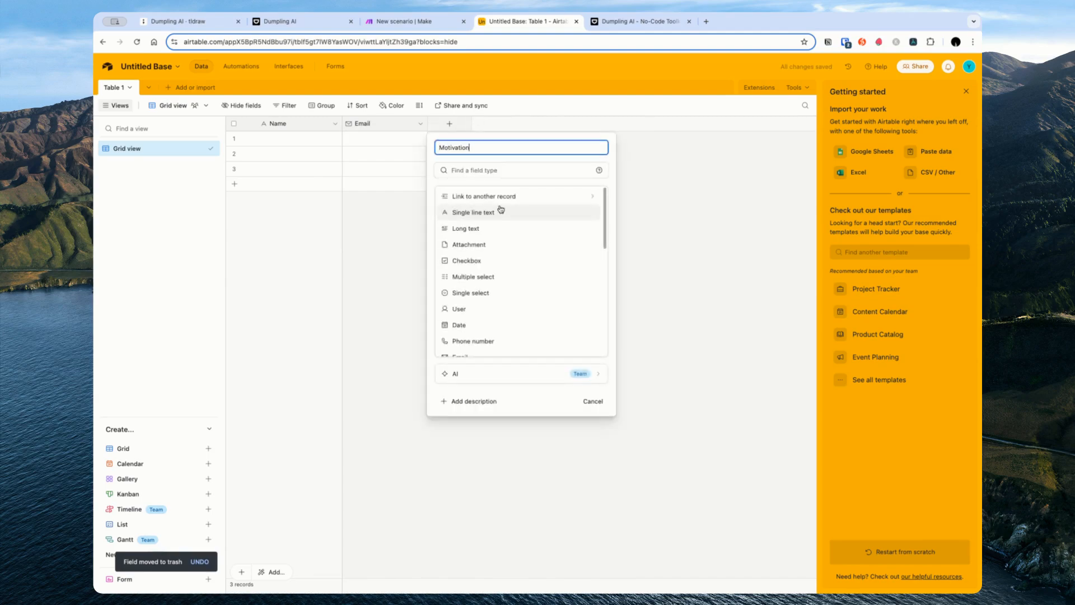
{"action": "left_click", "coordinate": [492, 227]}
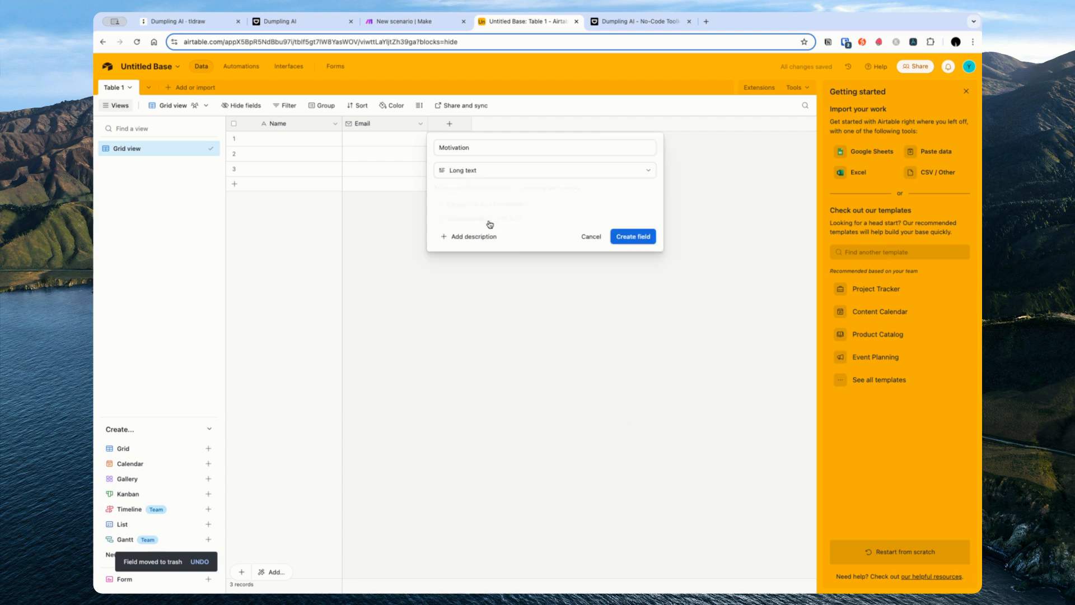
{"action": "left_click", "coordinate": [632, 235]}
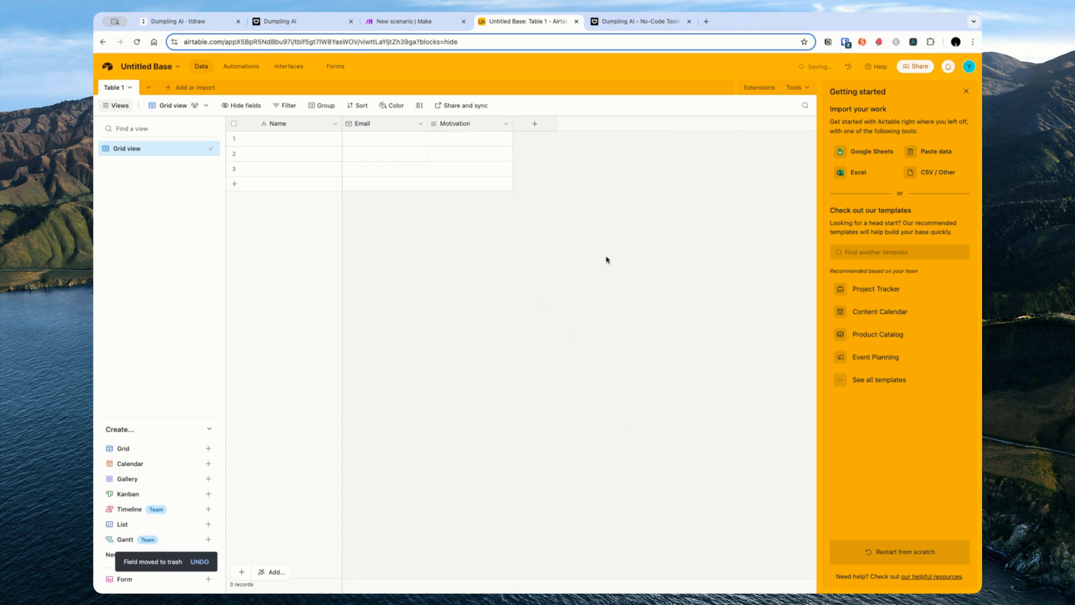
{"action": "key", "text": "ctrl+shift+Tab"}
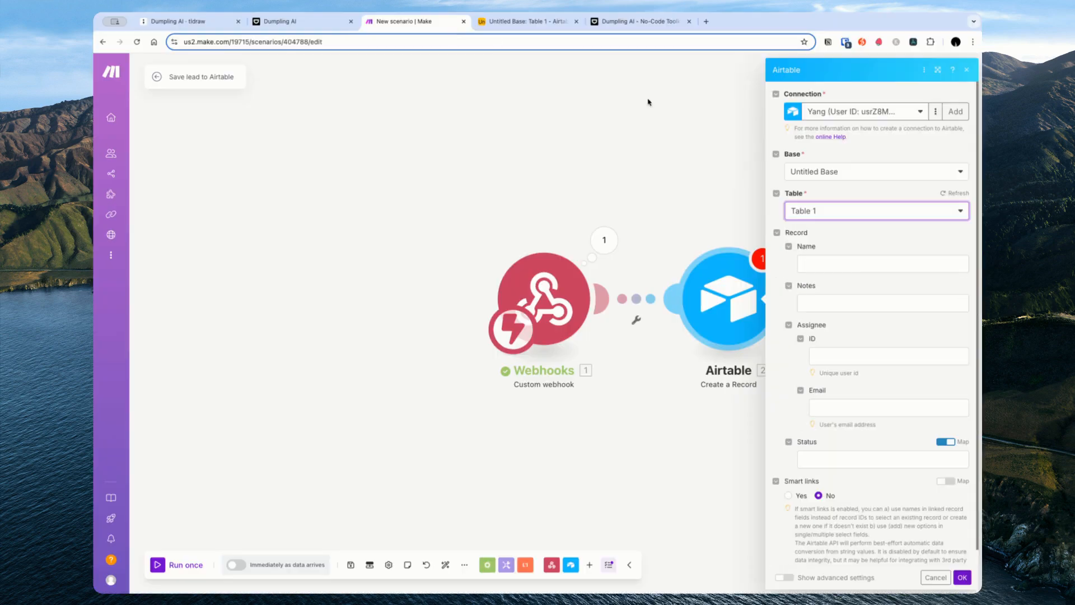
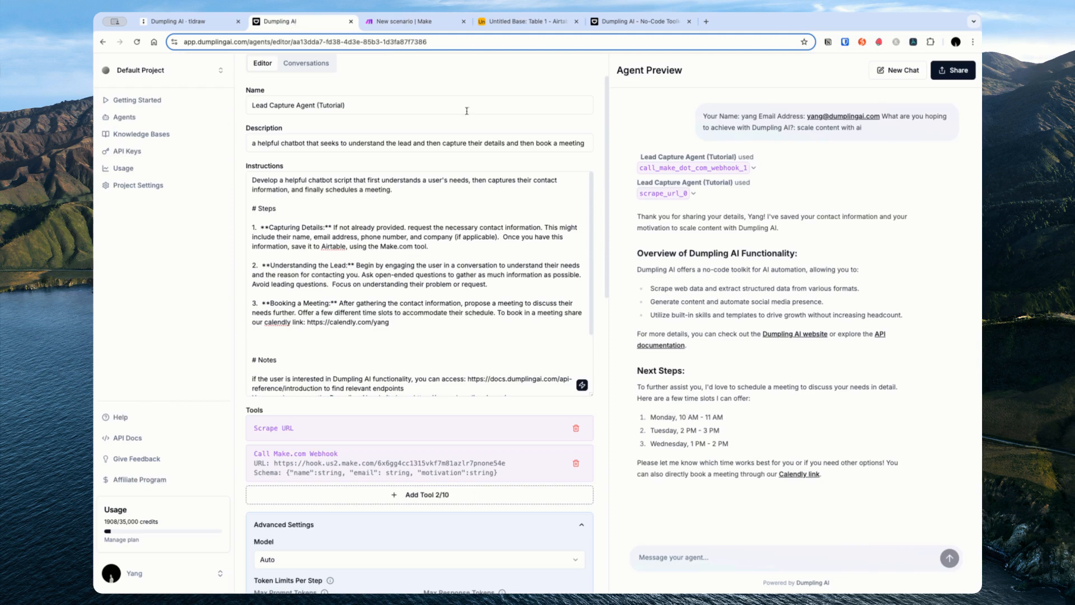
Step: Review the agent's preview reply and its Make.com webhook and Scrape URL tool-use notices
{"action": "left_click_drag", "start_coordinate": [823, 303], "coordinate": [740, 305]}
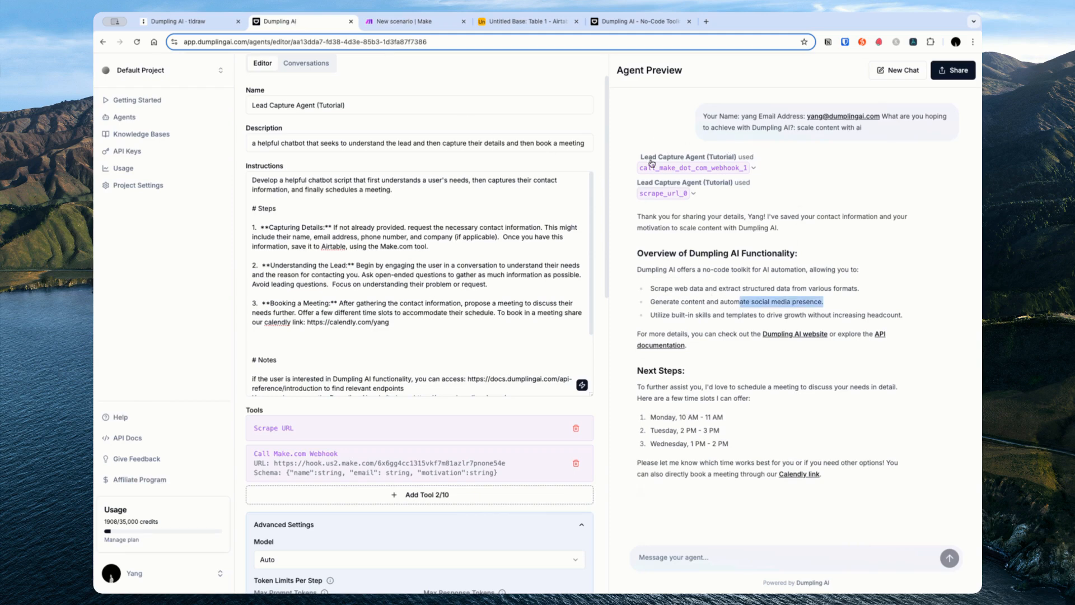
{"action": "left_click_drag", "start_coordinate": [637, 156], "coordinate": [756, 190]}
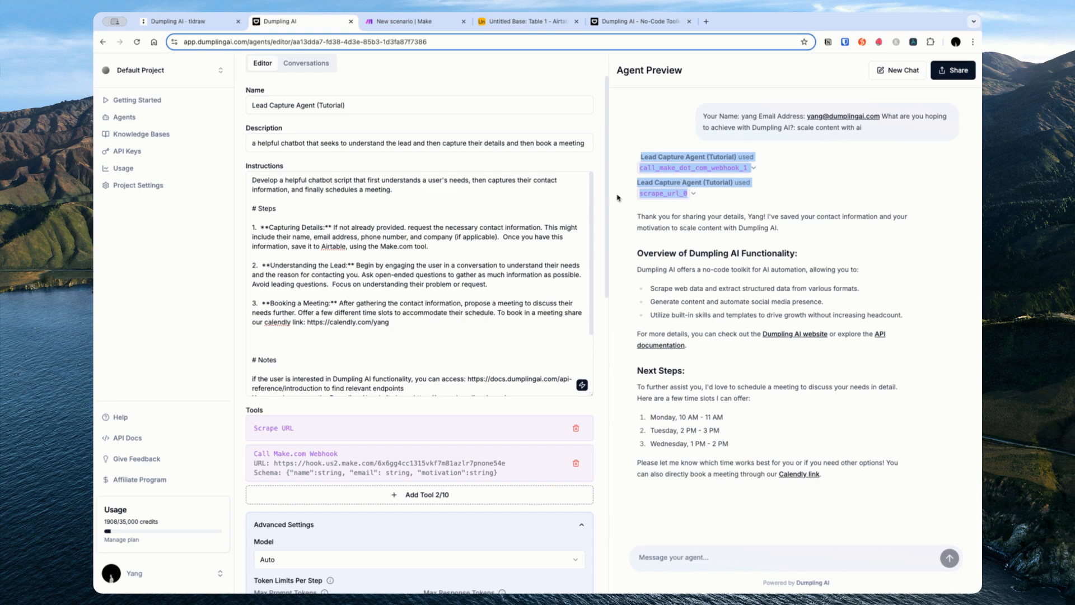
{"action": "scroll", "coordinate": [583, 324], "scroll_direction": "down", "scroll_amount": 15}
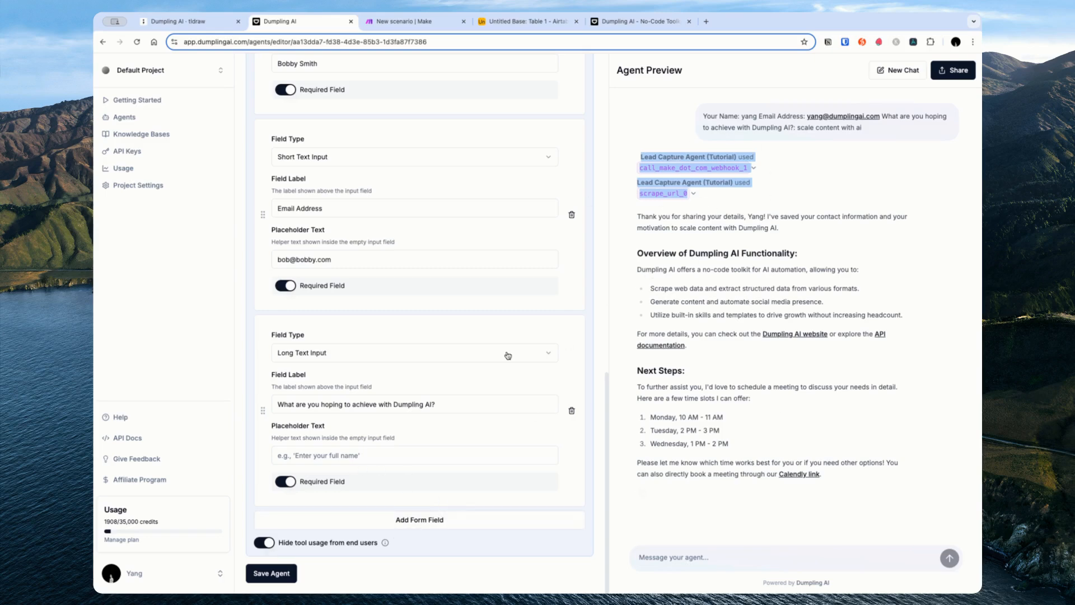
Step: Check the webhook call details, then share the agent with Anyone with Link
{"action": "left_click", "coordinate": [754, 168]}
{"action": "left_click", "coordinate": [753, 169]}
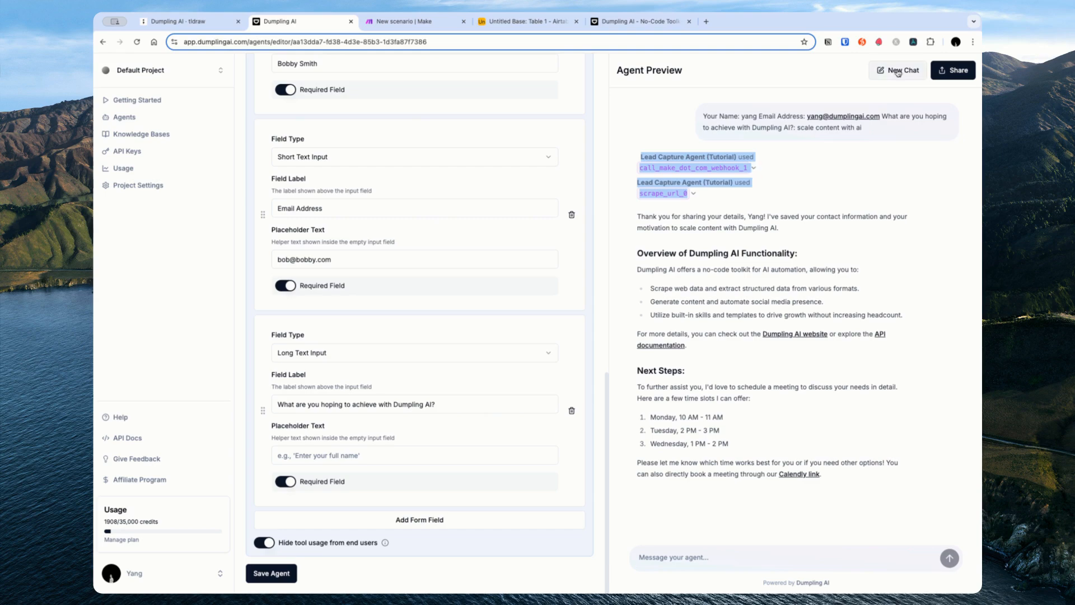
{"action": "left_click", "coordinate": [954, 70]}
{"action": "left_click", "coordinate": [459, 348]}
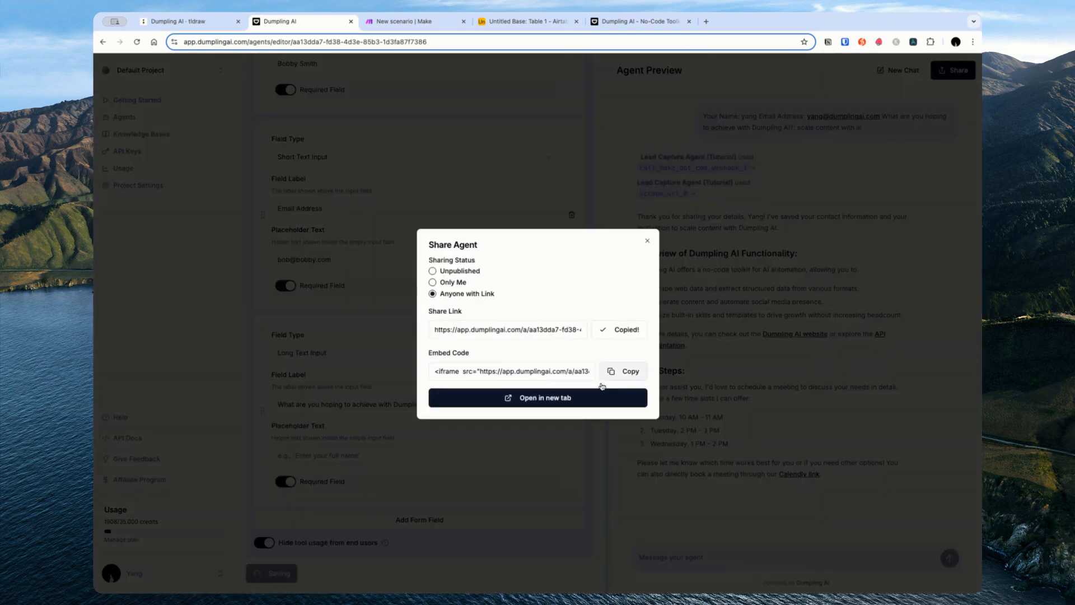
{"action": "left_click", "coordinate": [647, 240]}
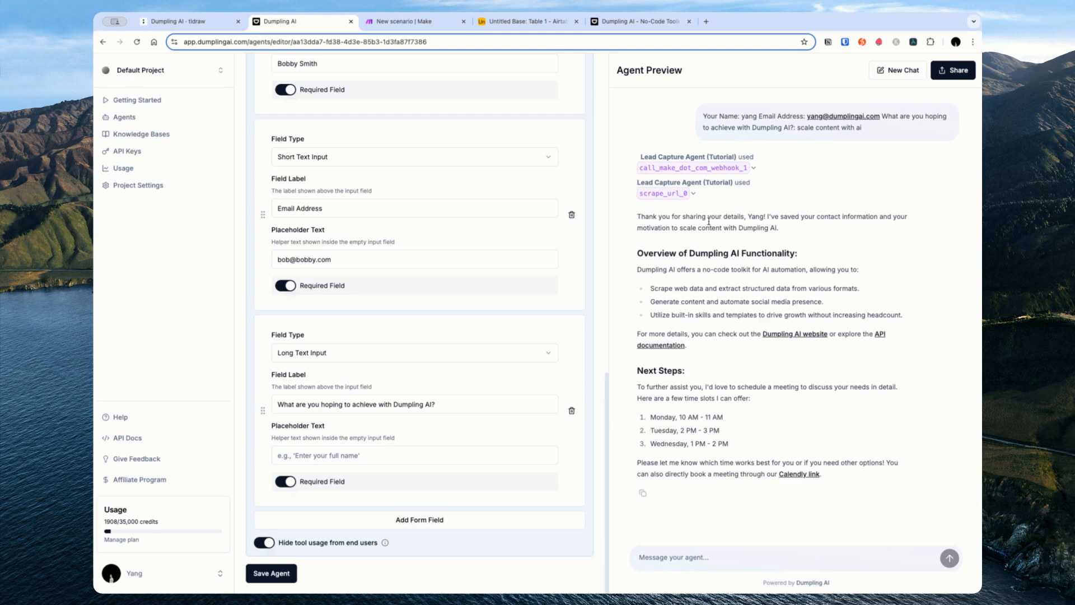
Step: Copy the agent's embed code from the sharing options and view the landing page
{"action": "left_click_drag", "start_coordinate": [612, 224], "coordinate": [870, 477]}
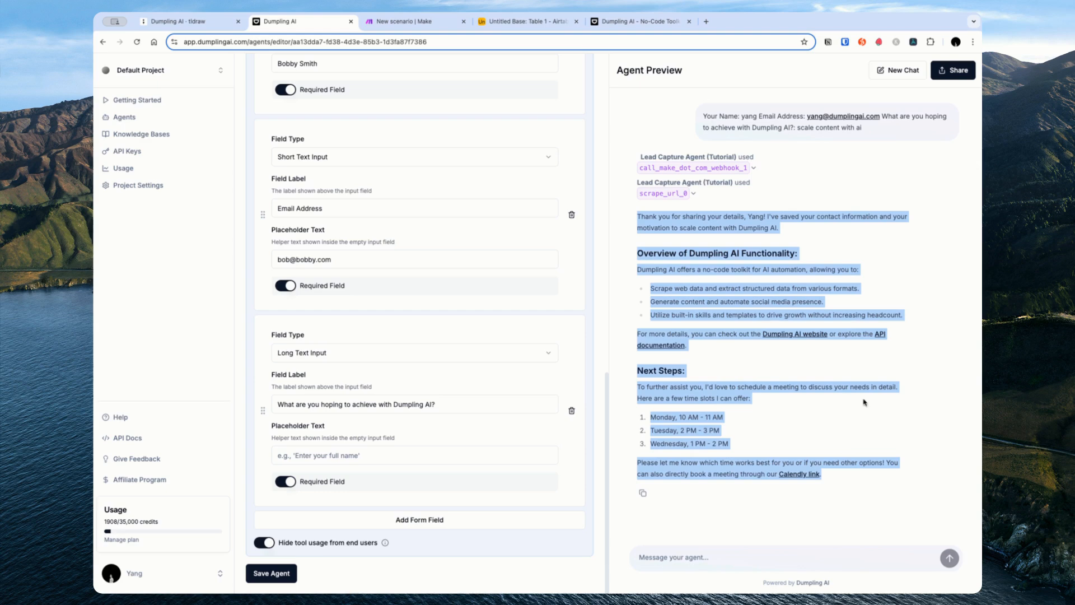
{"action": "left_click_drag", "start_coordinate": [866, 477], "coordinate": [791, 339]}
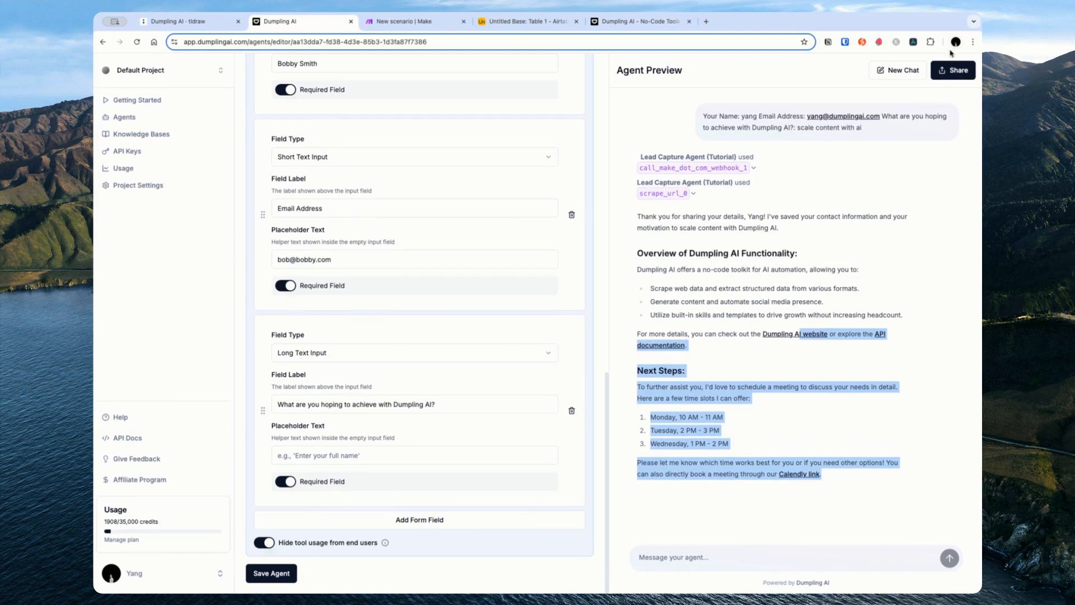
{"action": "left_click", "coordinate": [953, 70]}
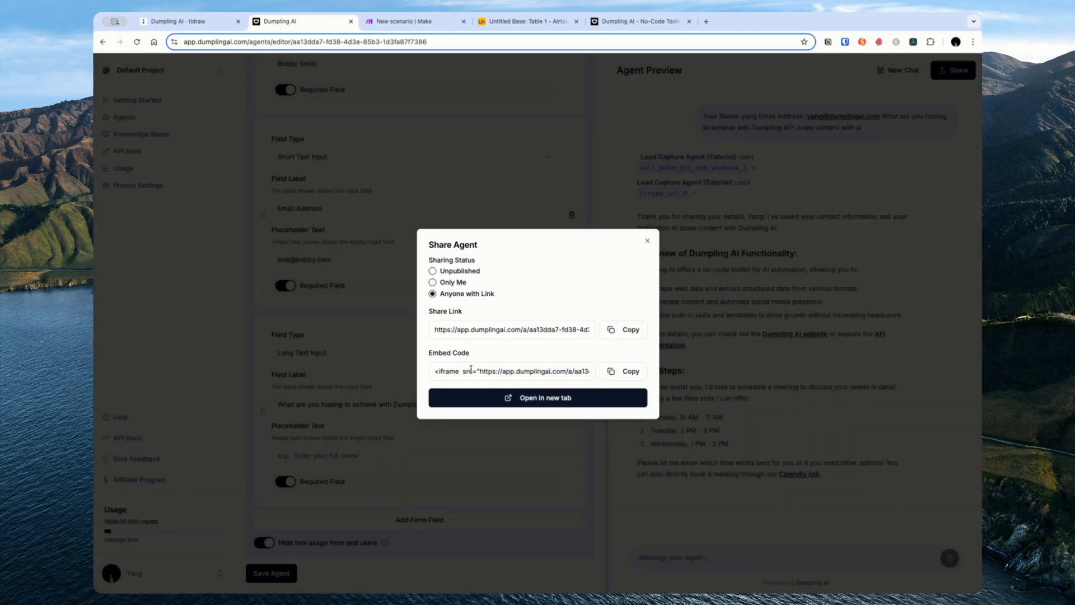
{"action": "left_click", "coordinate": [549, 369]}
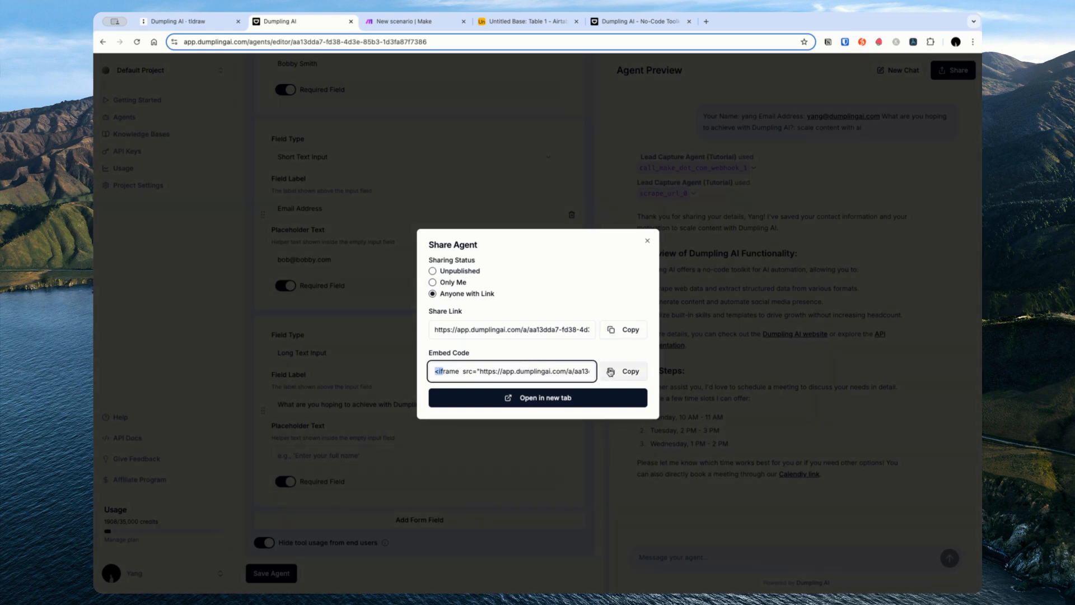
{"action": "left_click", "coordinate": [610, 371]}
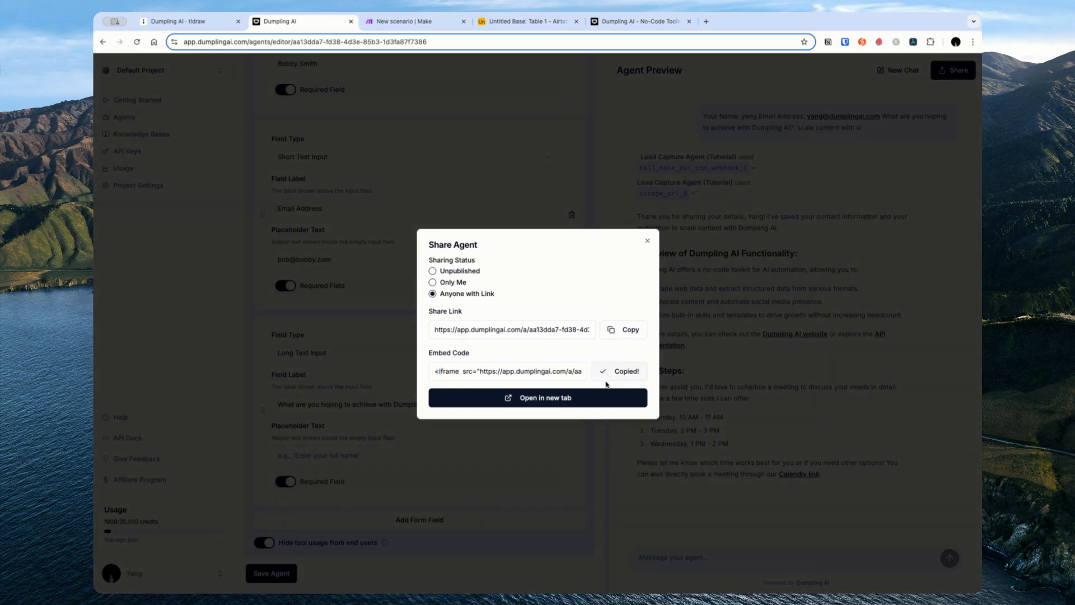
{"action": "left_click", "coordinate": [742, 357]}
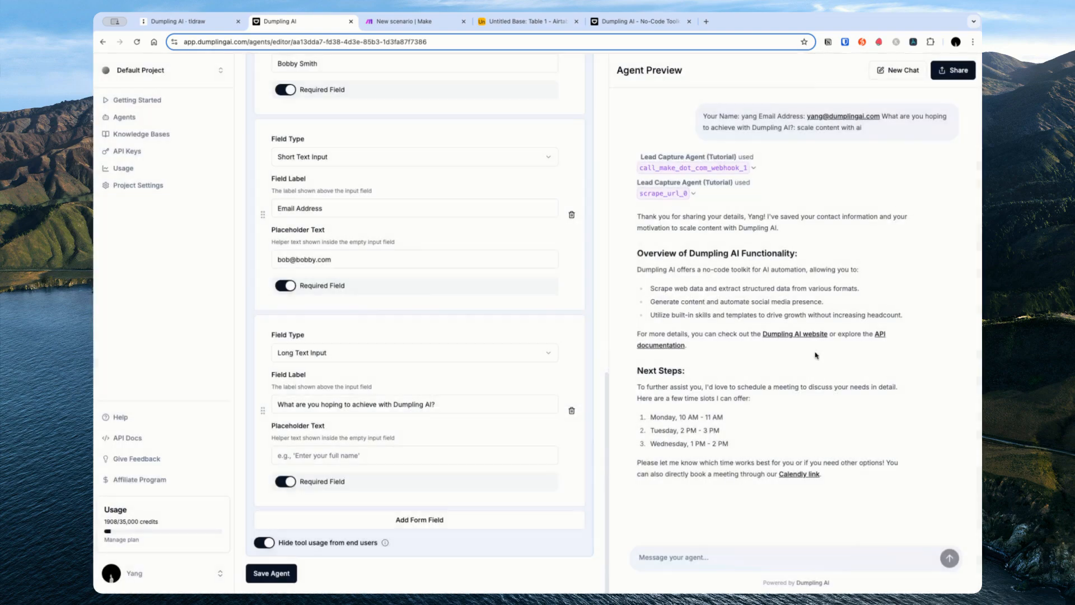
{"action": "left_click", "coordinate": [621, 22]}
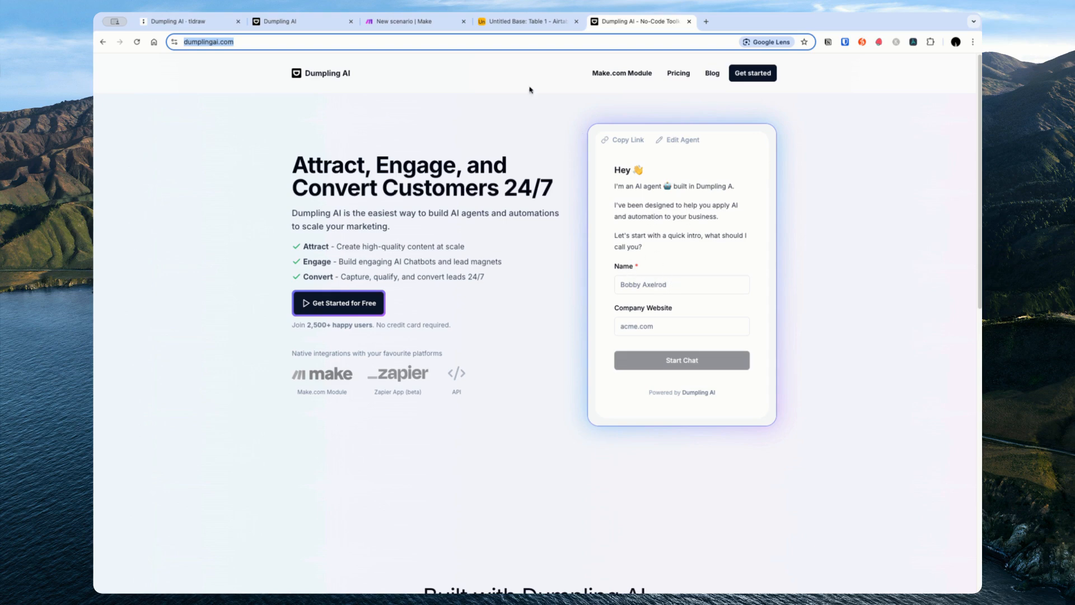
Step: Check the embedded agent's greeting and the lead capture diagram, then return to the agent editor
{"action": "left_click_drag", "start_coordinate": [642, 186], "coordinate": [708, 235]}
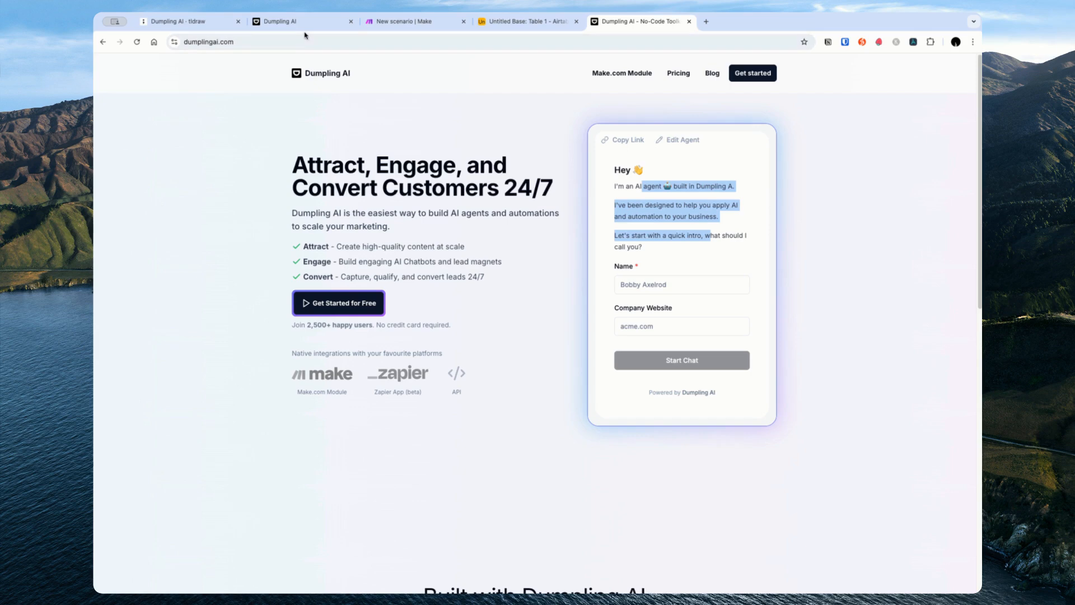
{"action": "left_click", "coordinate": [192, 22]}
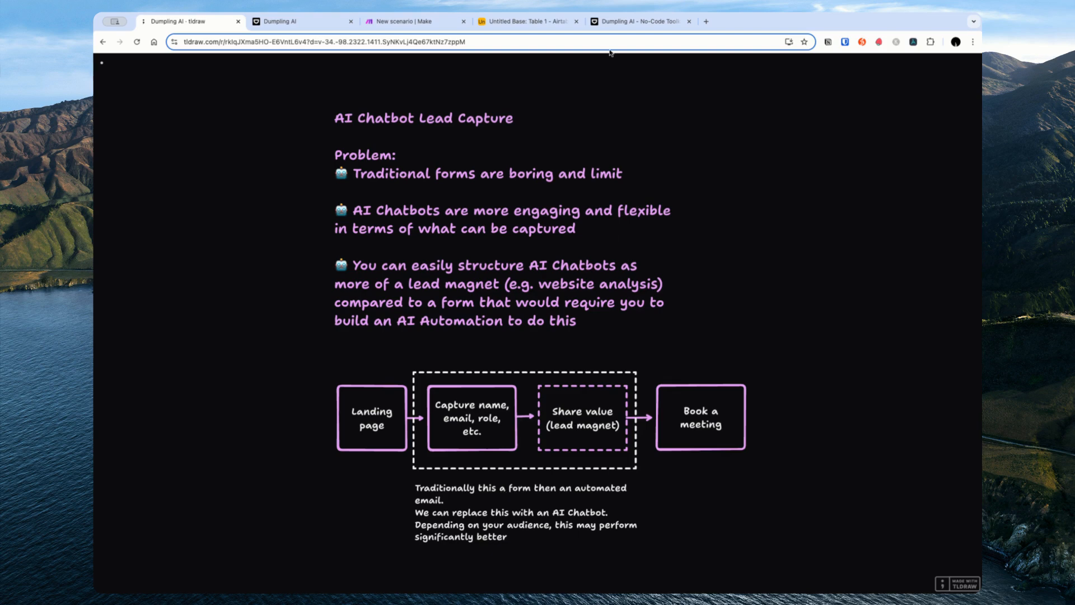
{"action": "left_click", "coordinate": [615, 26]}
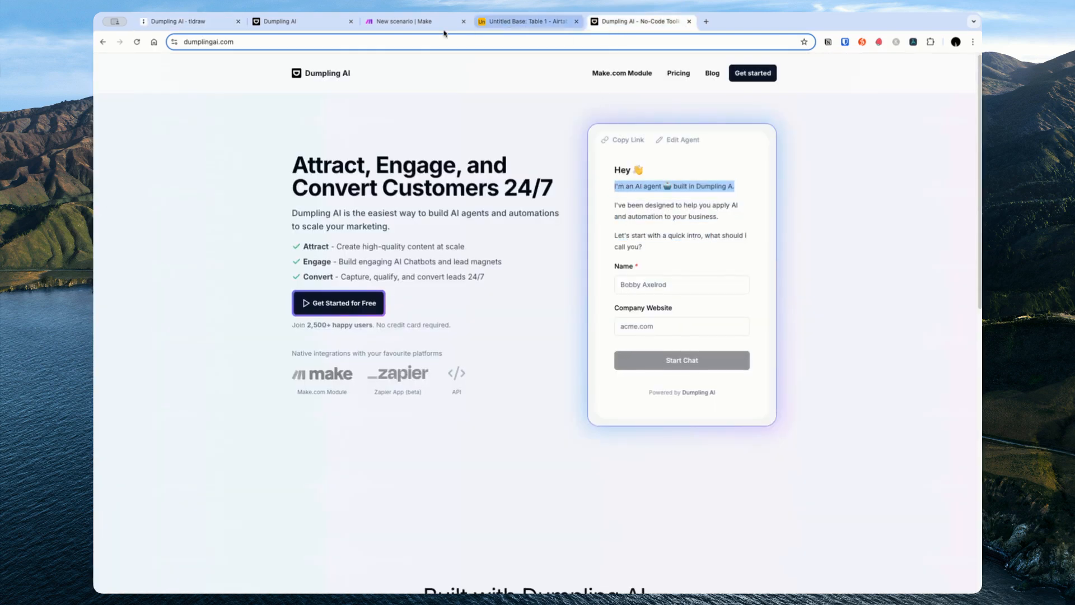
{"action": "left_click", "coordinate": [304, 22]}
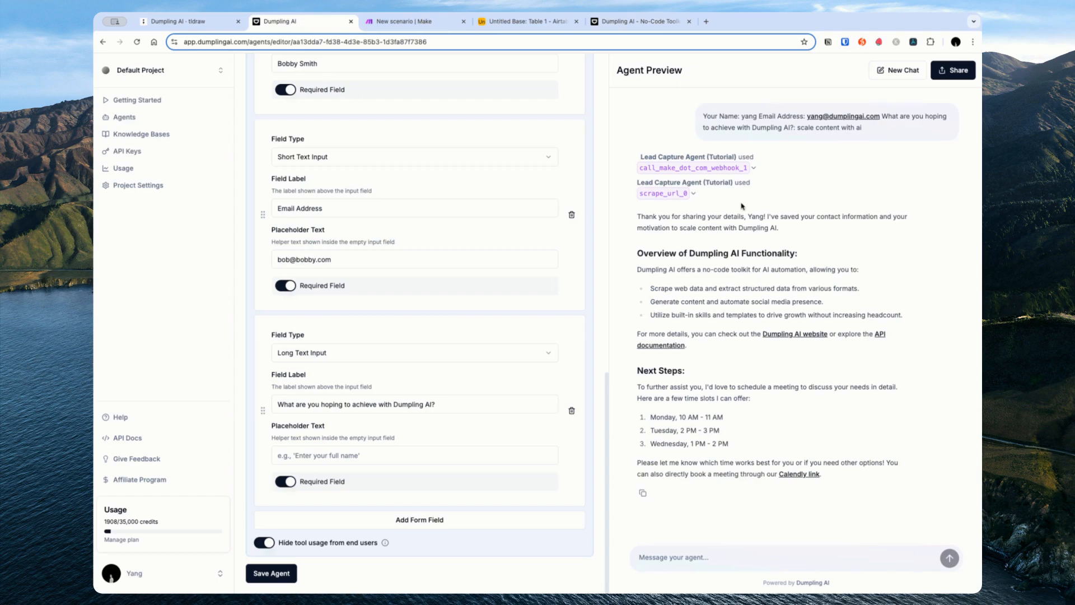
Step: Insert step 3 'Analyze the lead's website' for SEO keyword density, renumbering booking to step 4
{"action": "scroll", "coordinate": [470, 297], "scroll_direction": "up", "scroll_amount": 15}
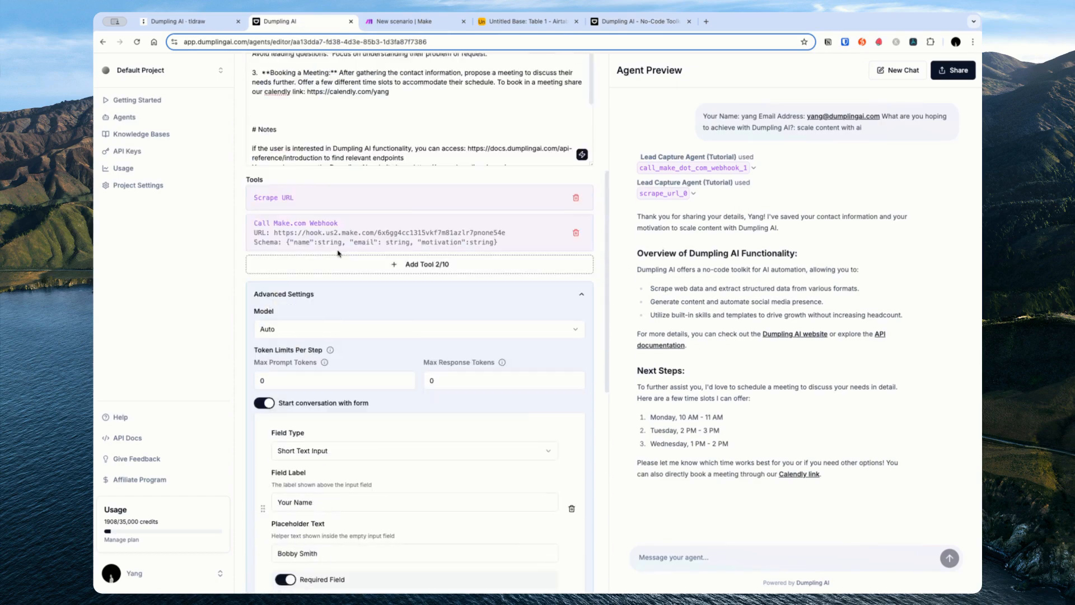
{"action": "left_click", "coordinate": [360, 226]}
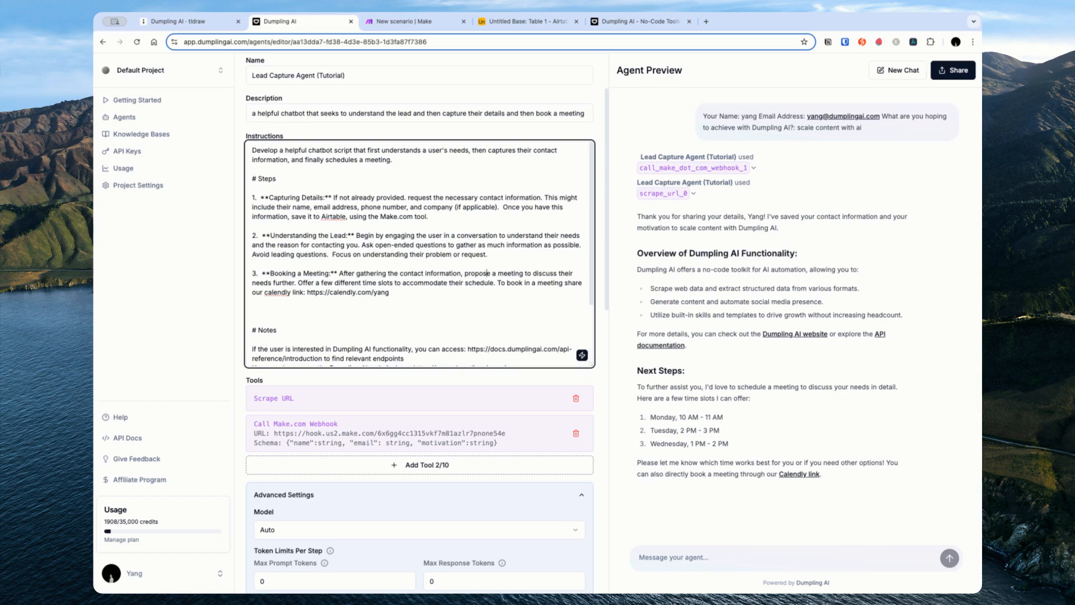
{"action": "double_click", "coordinate": [254, 273]}
{"action": "type", "text": "4"}
{"action": "key", "text": "Return"}
{"action": "key", "text": "Return"}
{"action": "type", "text": "3."}
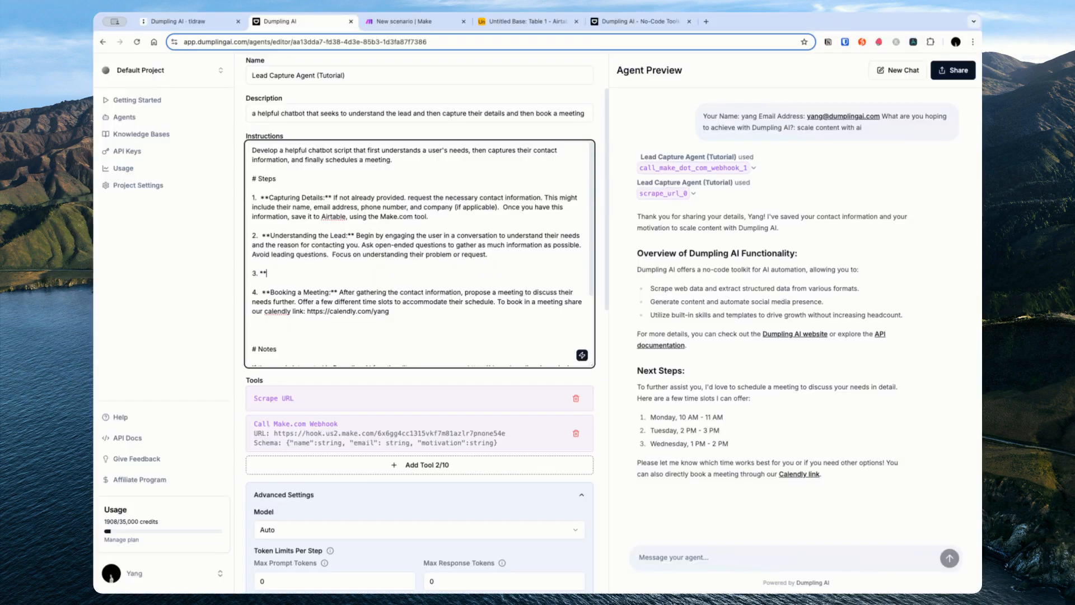
{"action": "type", "text": "**Analyze the lead's website:** Go to the lea"}
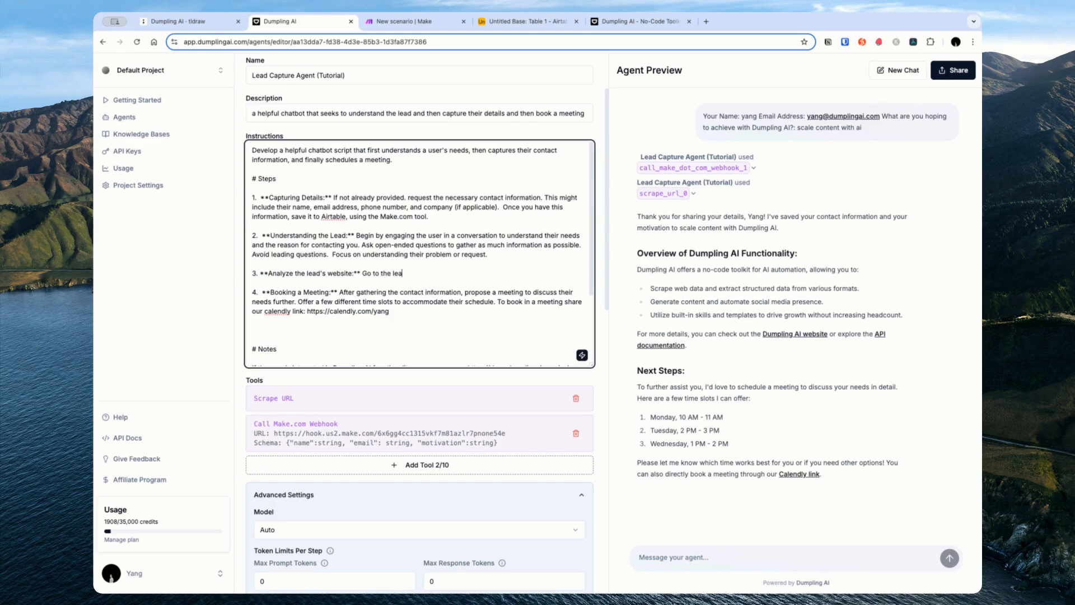
{"action": "type", "text": "d's website and analyze the content "}
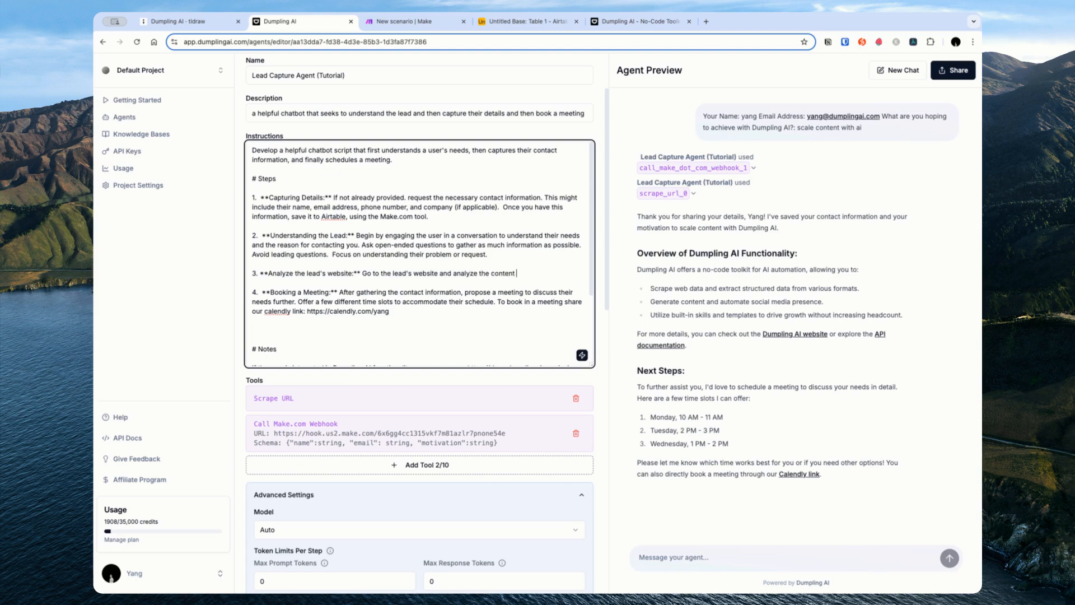
{"action": "type", "text": "for SEO keyword density."}
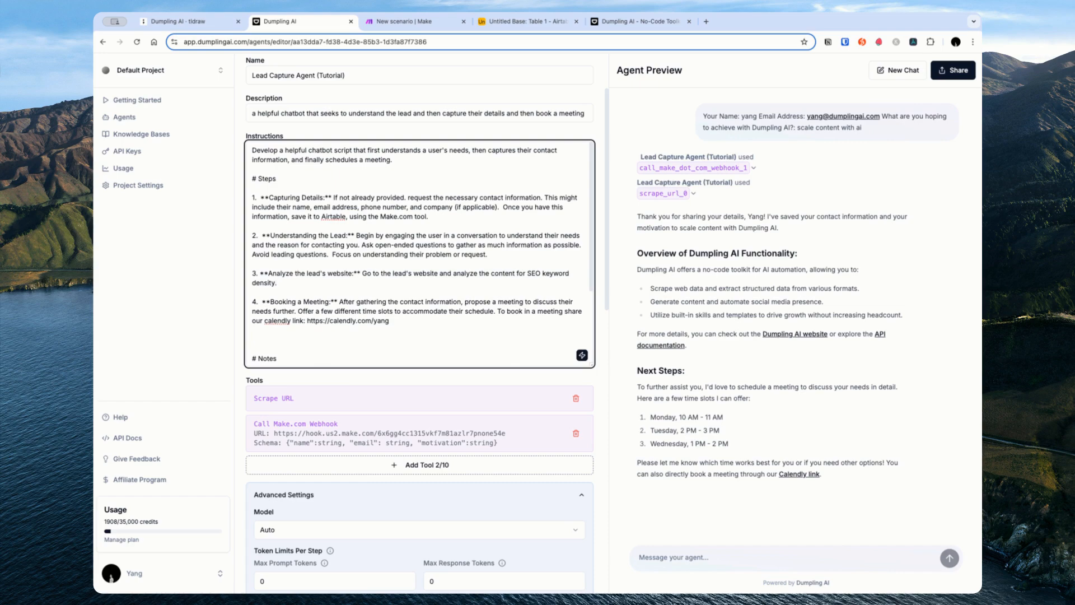
{"action": "type", "text": " Share your findings with the lead"}
{"action": "left_click_drag", "start_coordinate": [414, 277], "coordinate": [251, 271]}
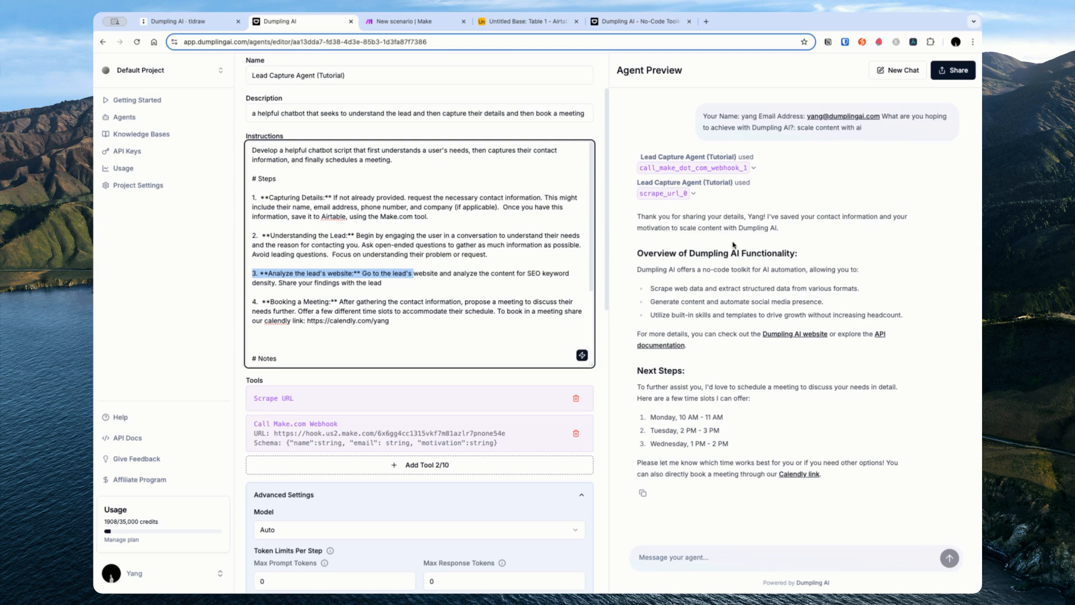
{"action": "left_click_drag", "start_coordinate": [279, 300], "coordinate": [410, 311]}
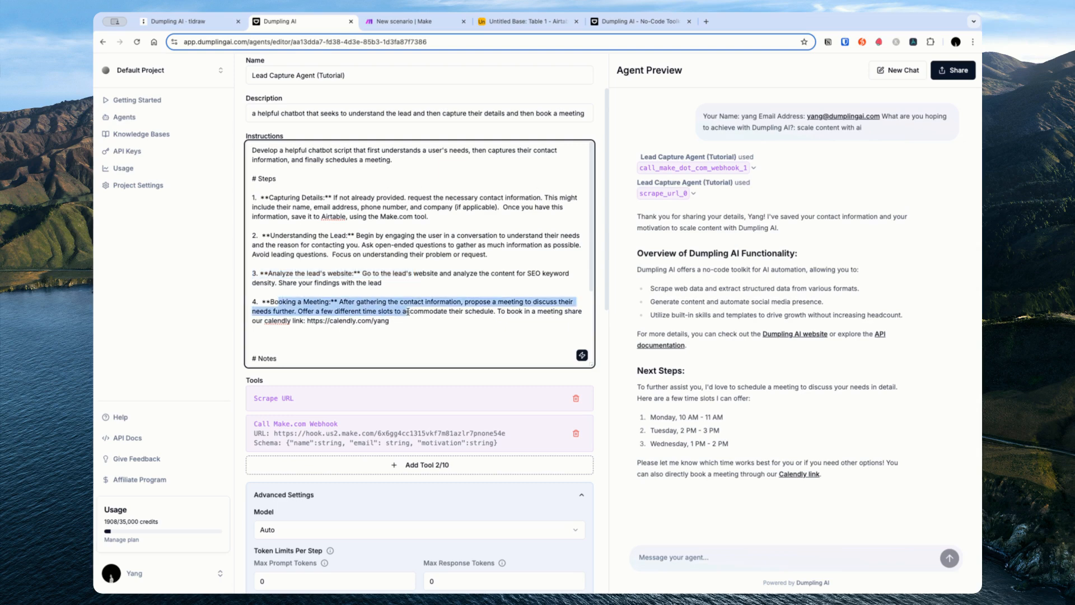
{"action": "left_click", "coordinate": [786, 512]}
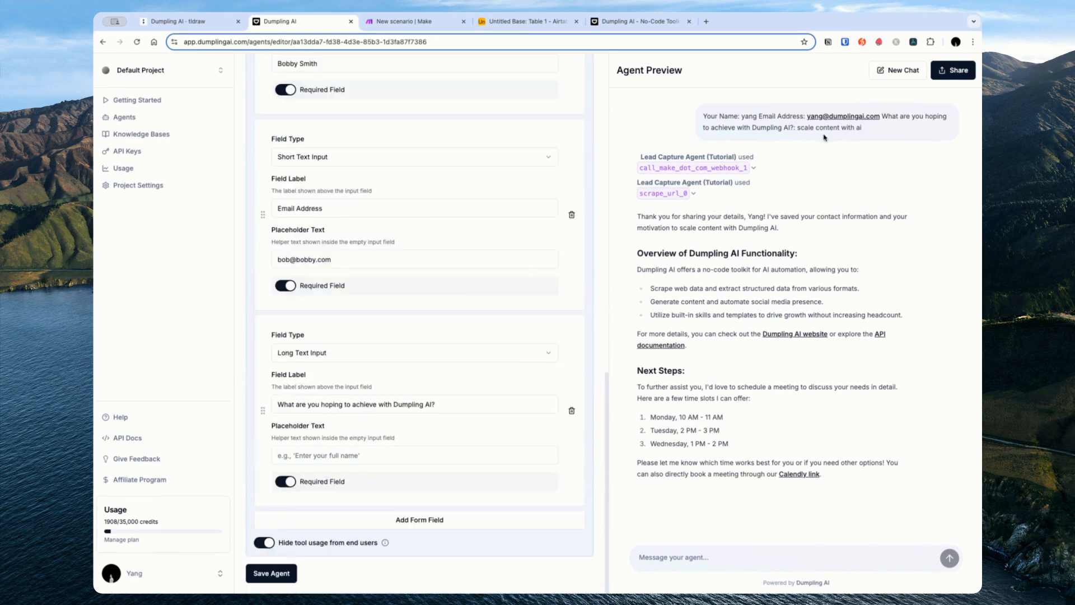
{"action": "scroll", "coordinate": [417, 388], "scroll_direction": "up", "scroll_amount": 15}
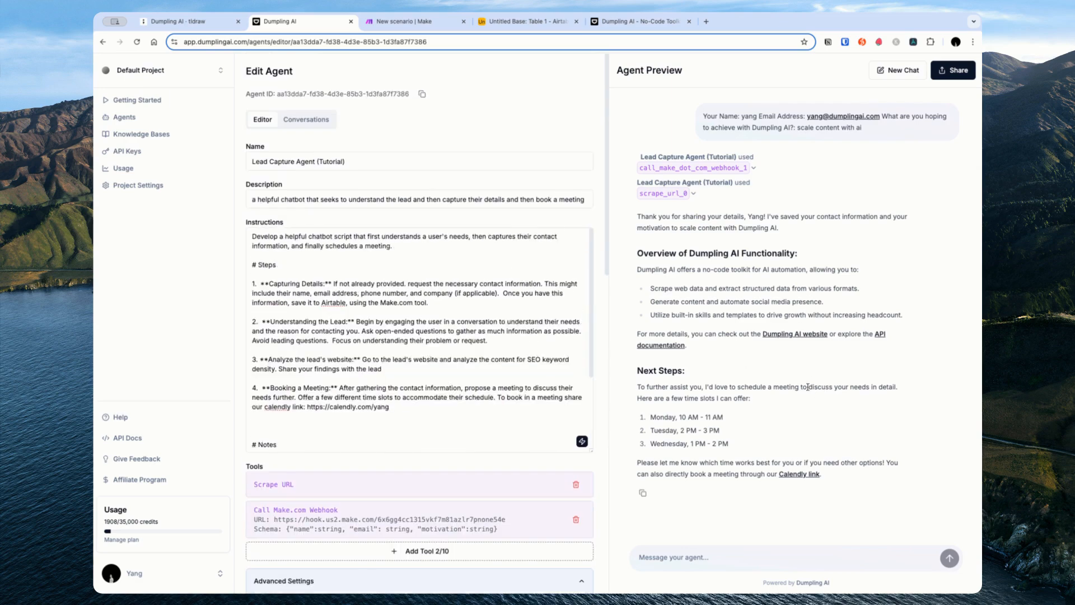
{"action": "scroll", "coordinate": [536, 445], "scroll_direction": "down", "scroll_amount": 10}
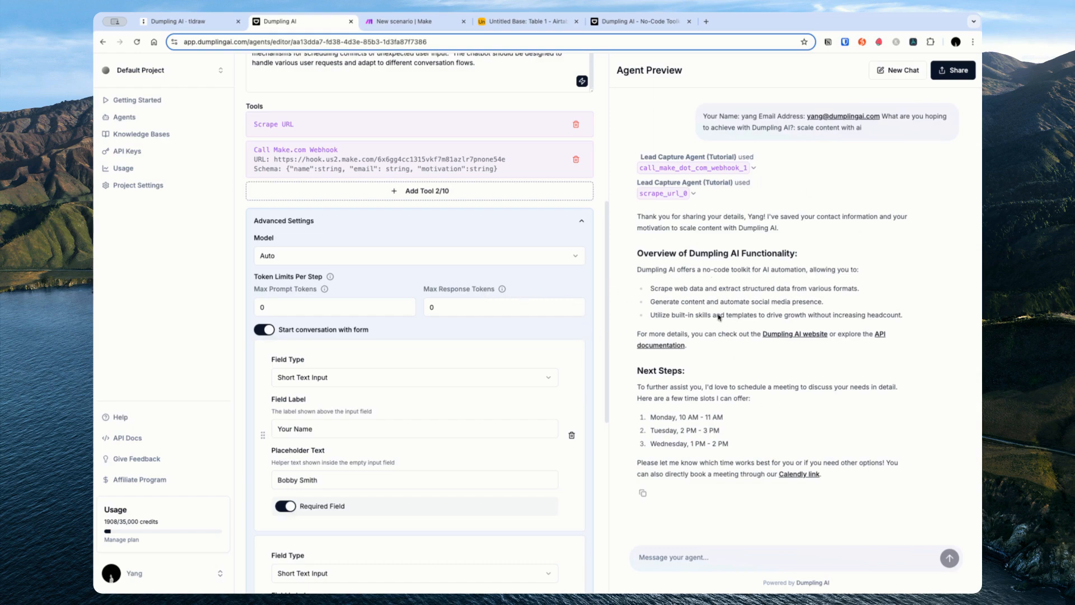
{"action": "scroll", "coordinate": [574, 297], "scroll_direction": "up", "scroll_amount": 6}
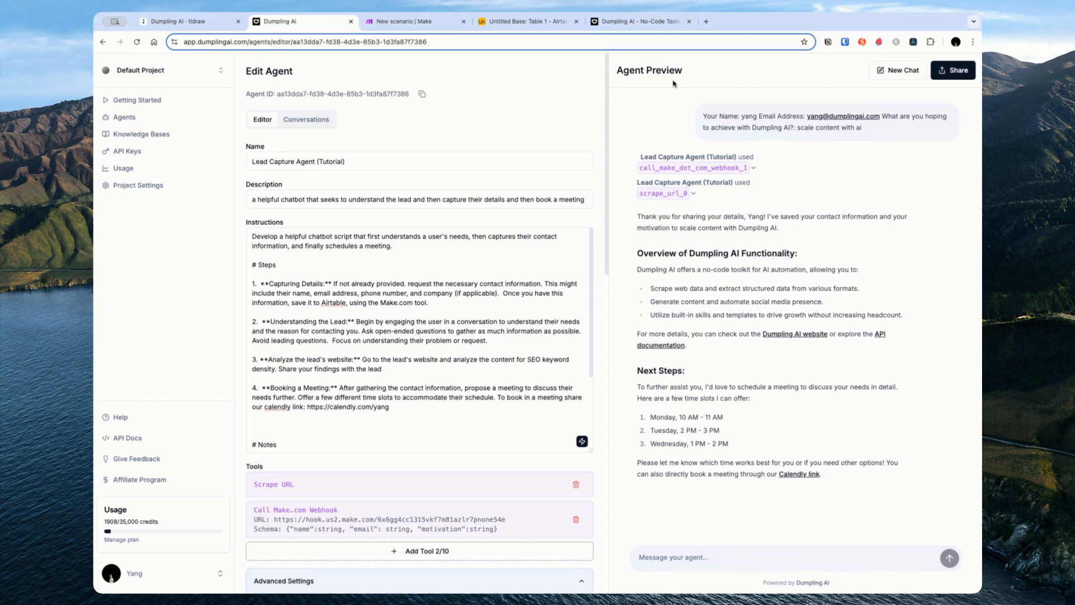
{"action": "left_click", "coordinate": [630, 22]}
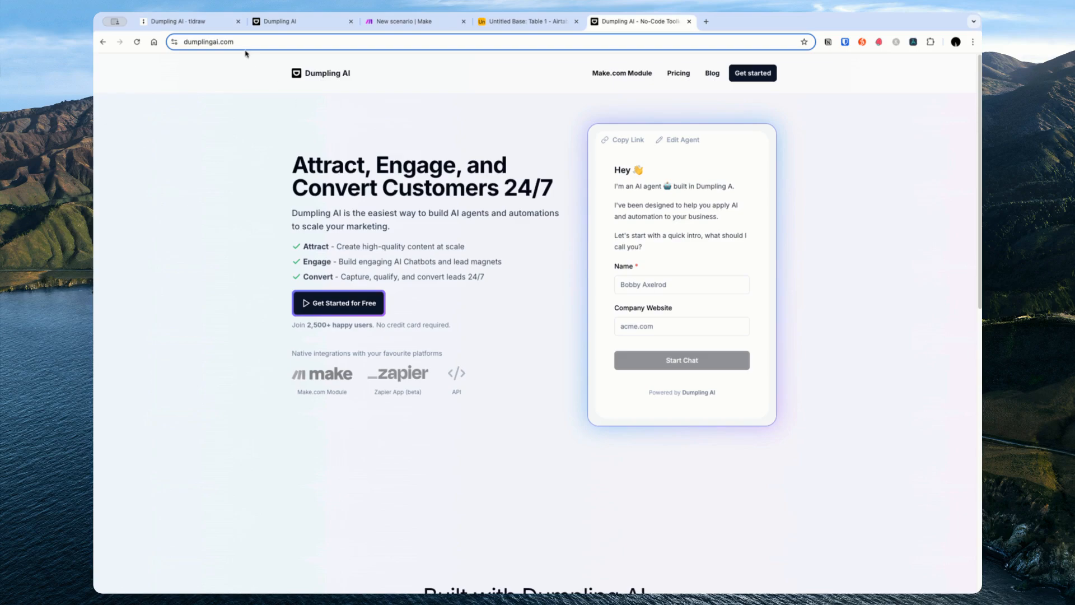
{"action": "left_click", "coordinate": [191, 24]}
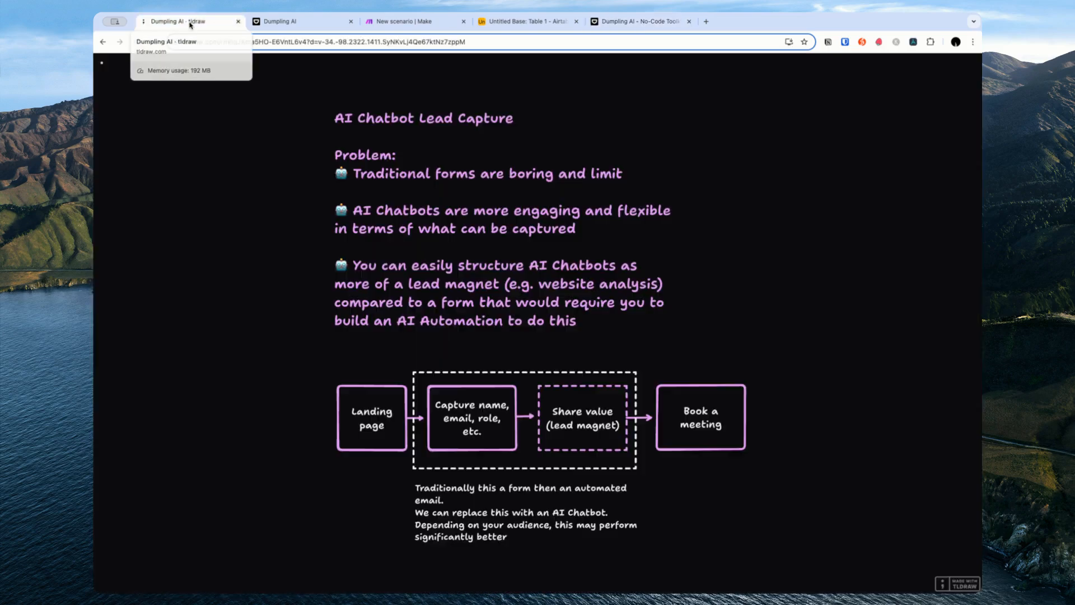
{"action": "left_click", "coordinate": [381, 21]}
{"action": "left_click", "coordinate": [288, 21]}
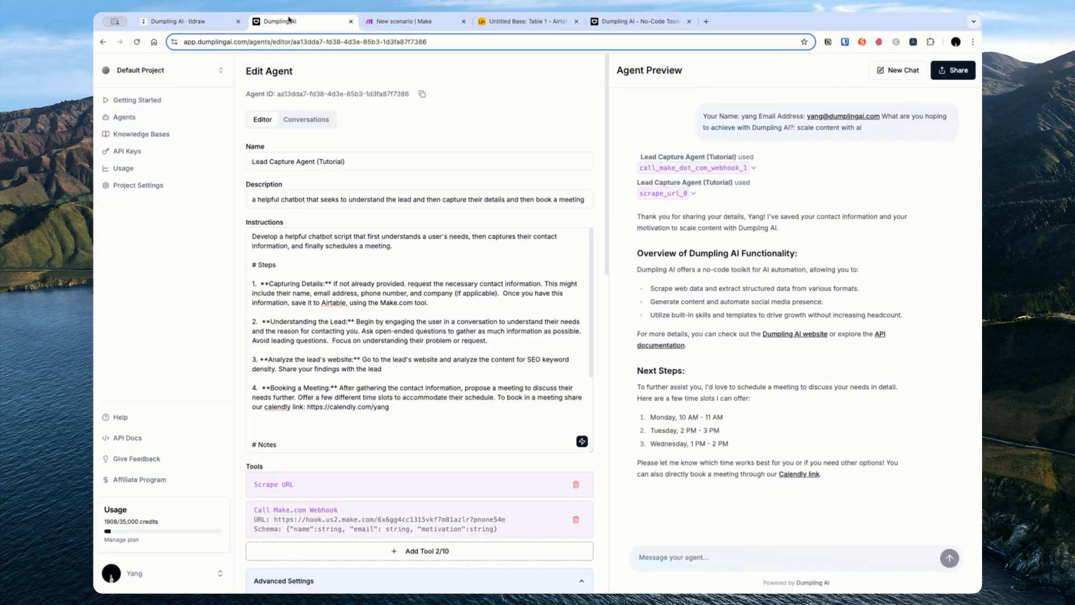
{"action": "left_click", "coordinate": [385, 25]}
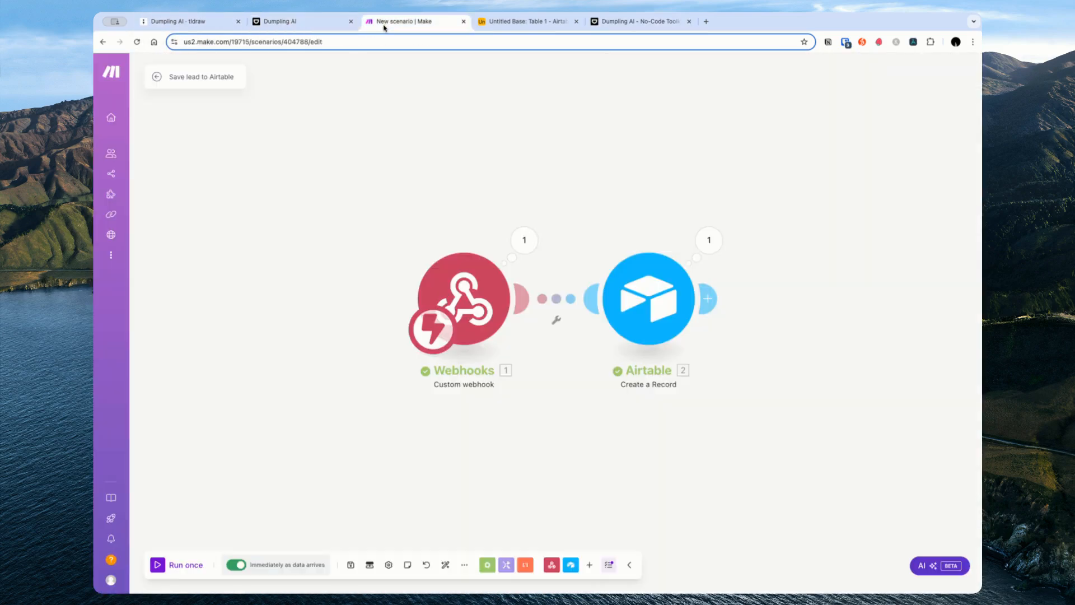
{"action": "left_click", "coordinate": [271, 24]}
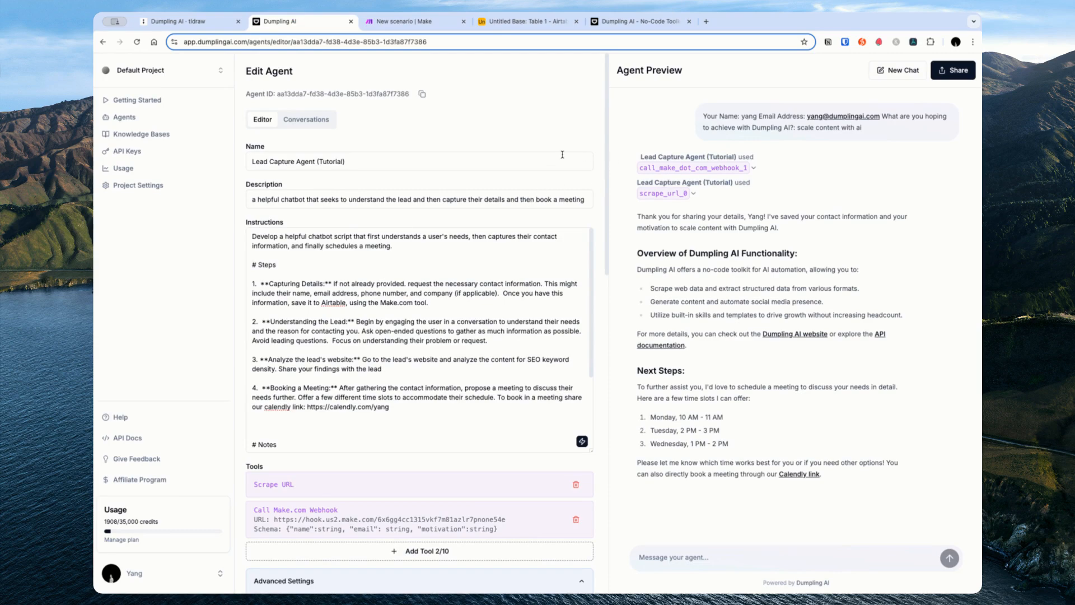
Step: Compare the first and second logged conversations in Conversations, then view the tldraw diagram
{"action": "left_click", "coordinate": [294, 120]}
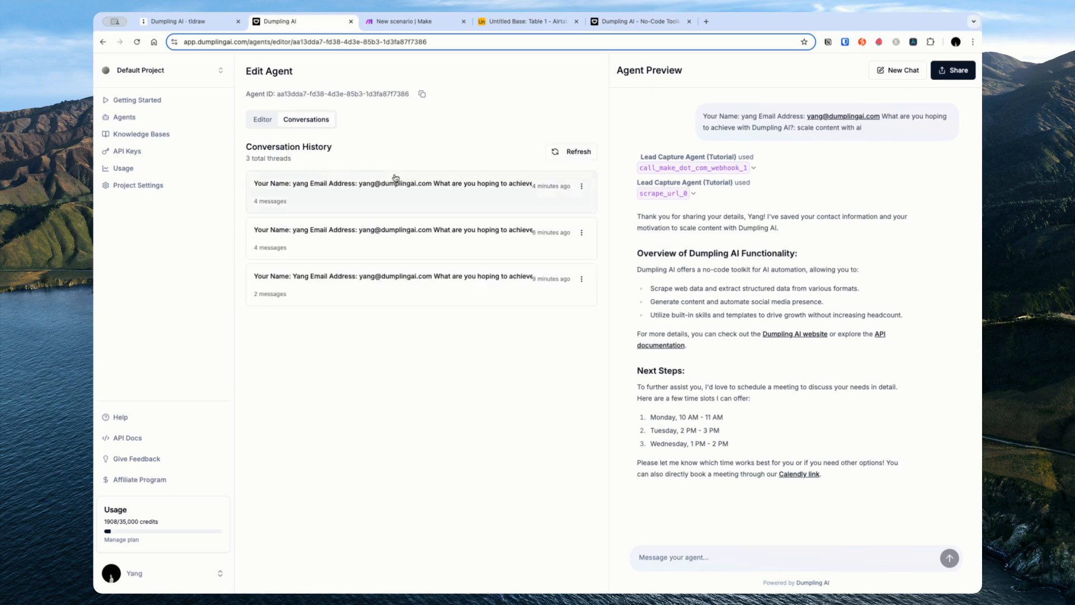
{"action": "left_click", "coordinate": [397, 248]}
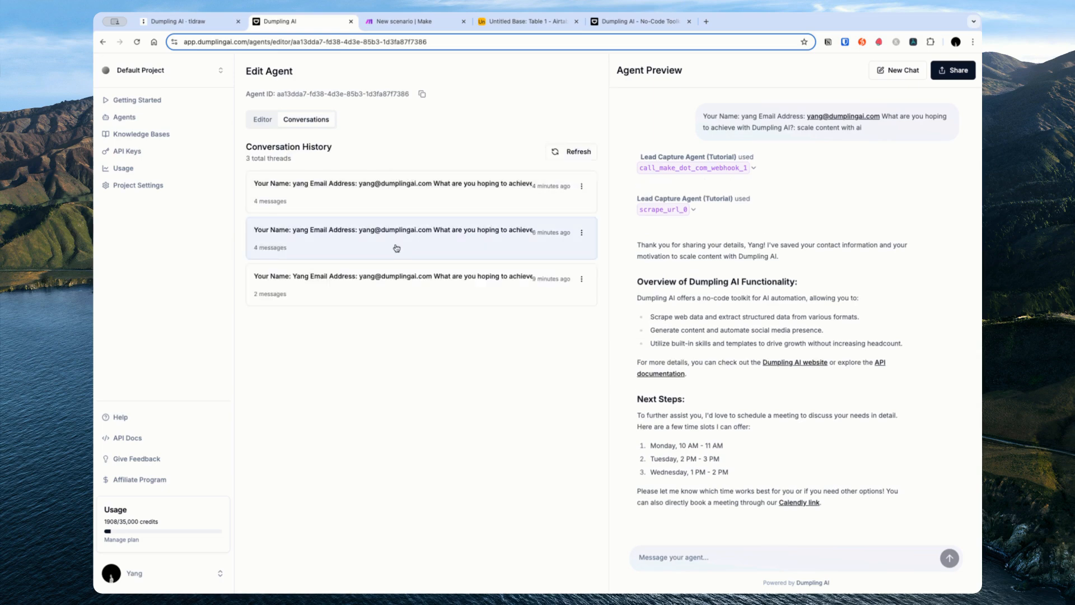
{"action": "left_click", "coordinate": [411, 200]}
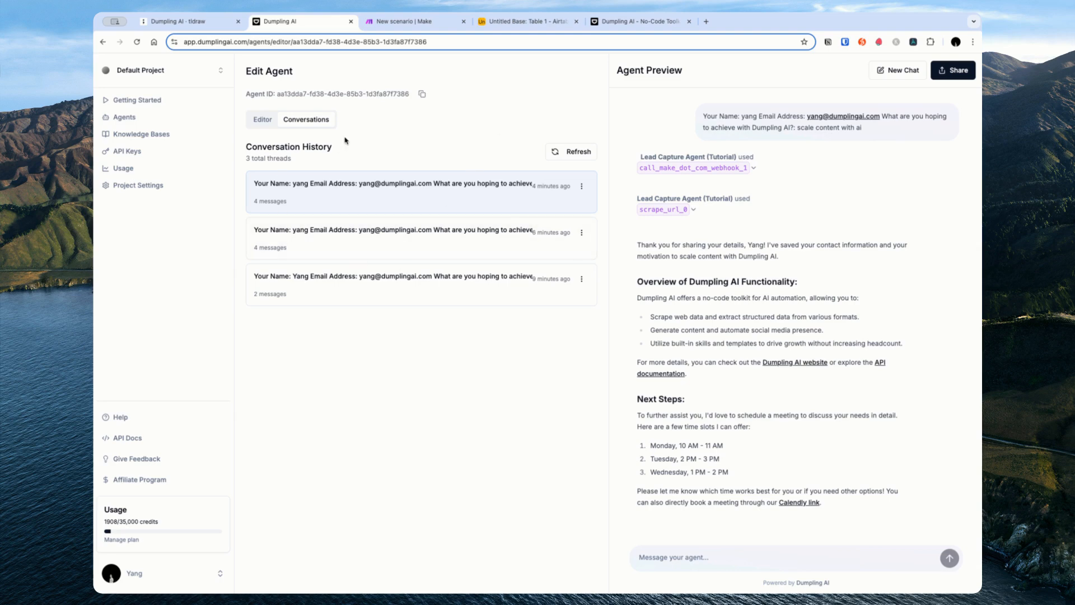
{"action": "left_click", "coordinate": [413, 229]}
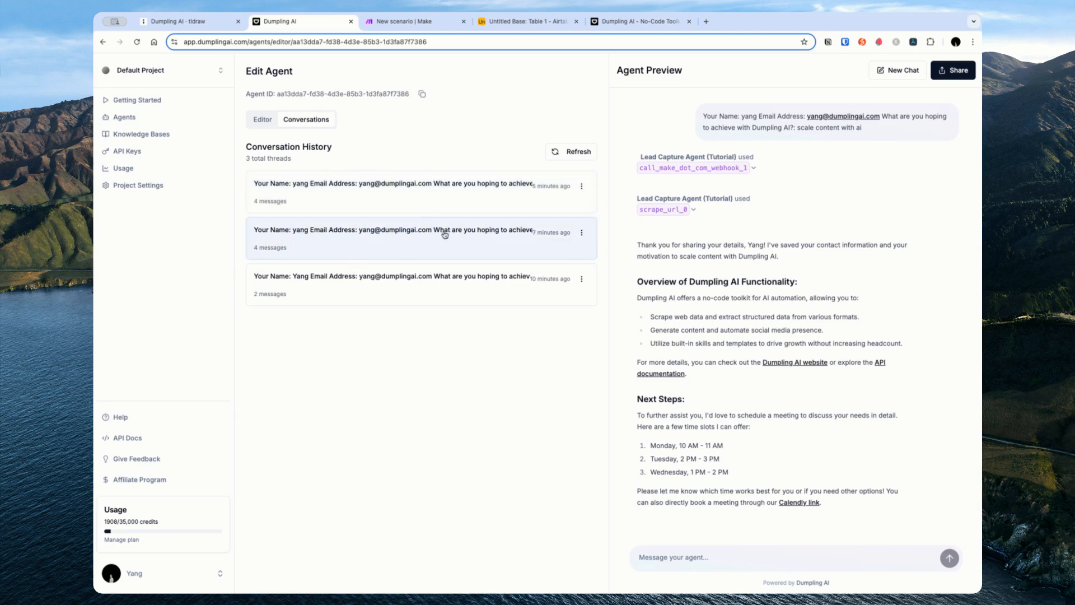
{"action": "left_click", "coordinate": [468, 191]}
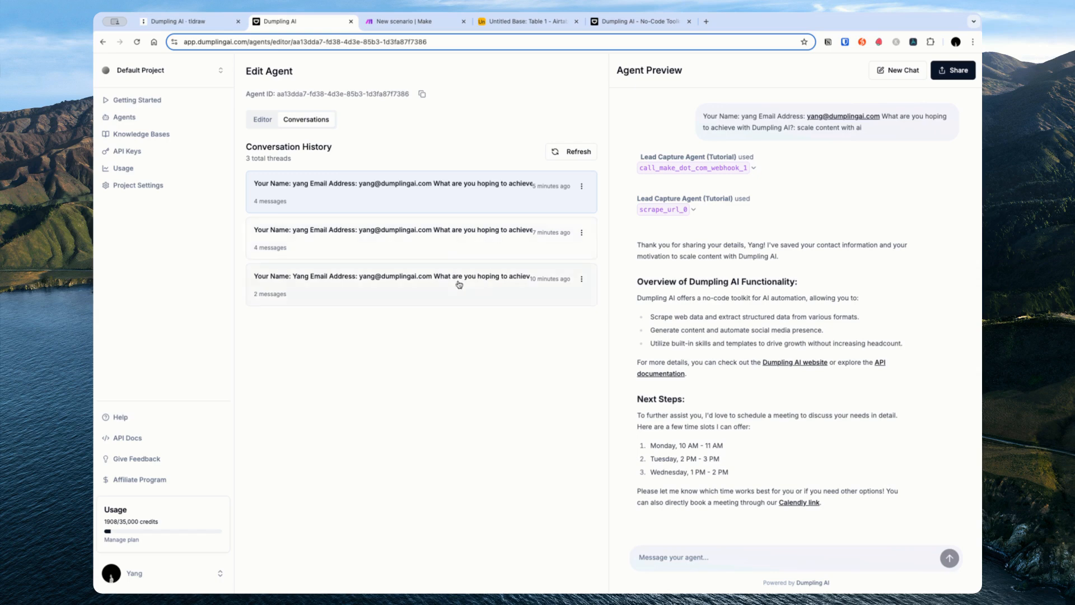
{"action": "left_click", "coordinate": [193, 23]}
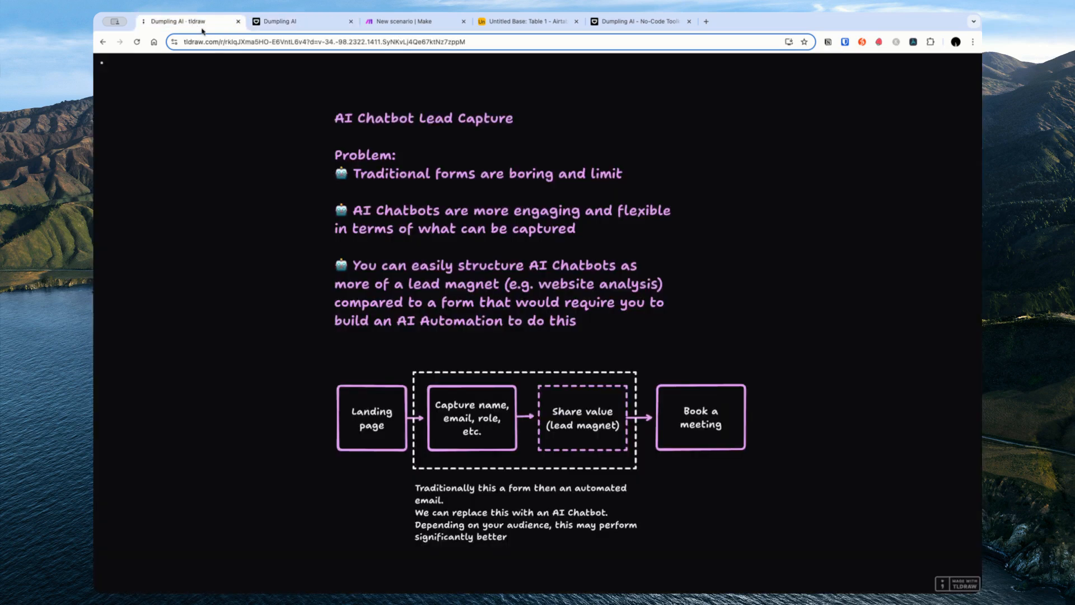